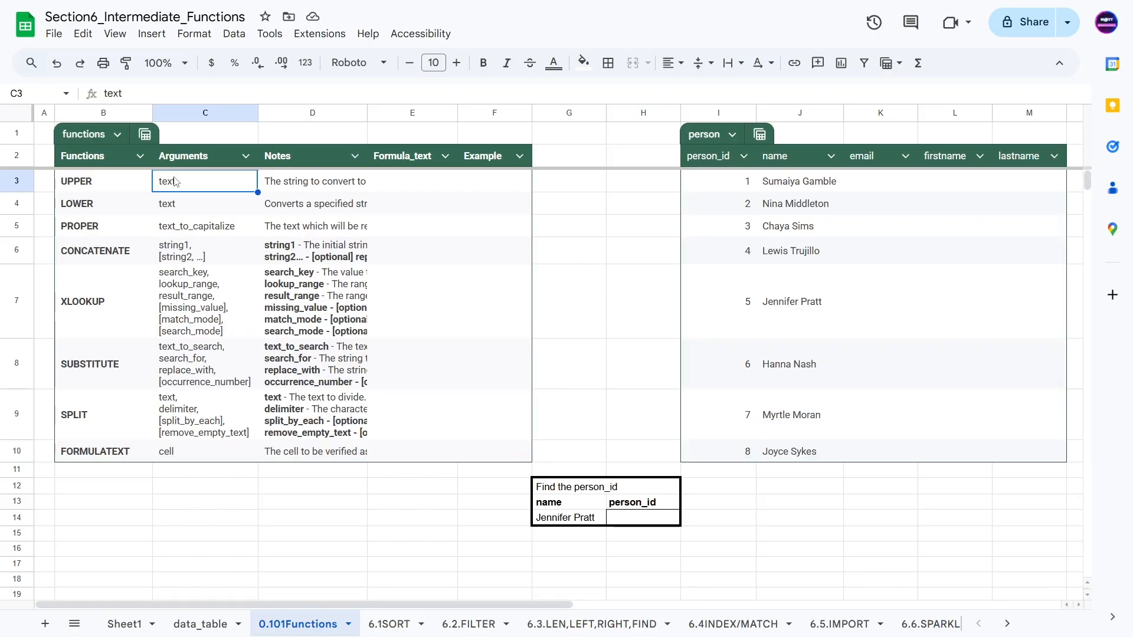
Enter =UPPER(J3) in cell F3 as the example for the UPPER function
click(410, 188)
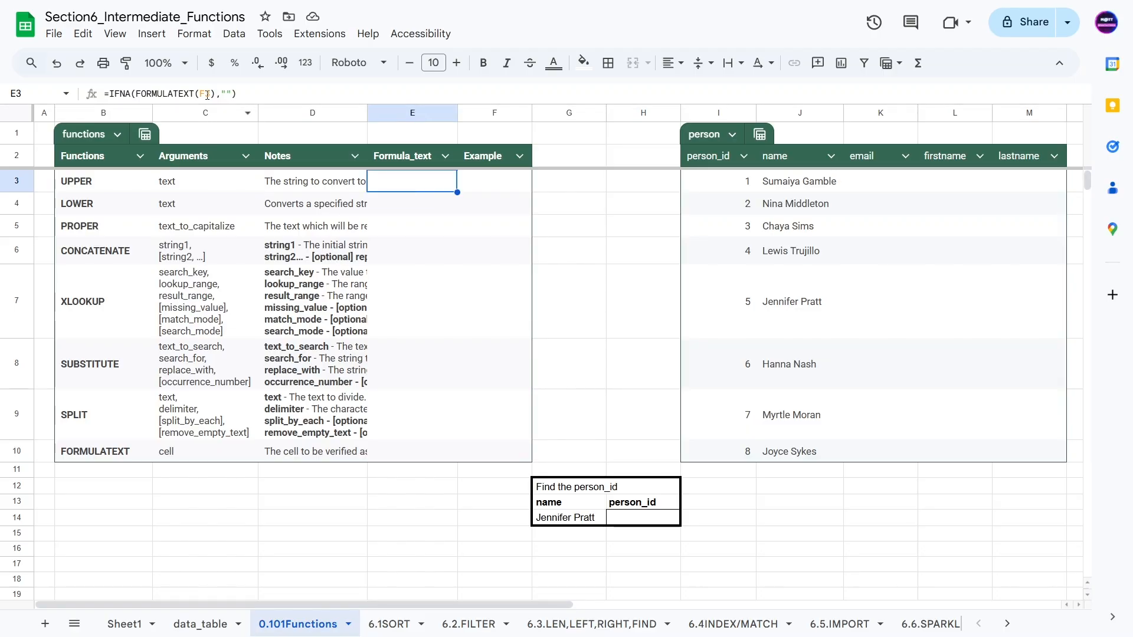
click(492, 189)
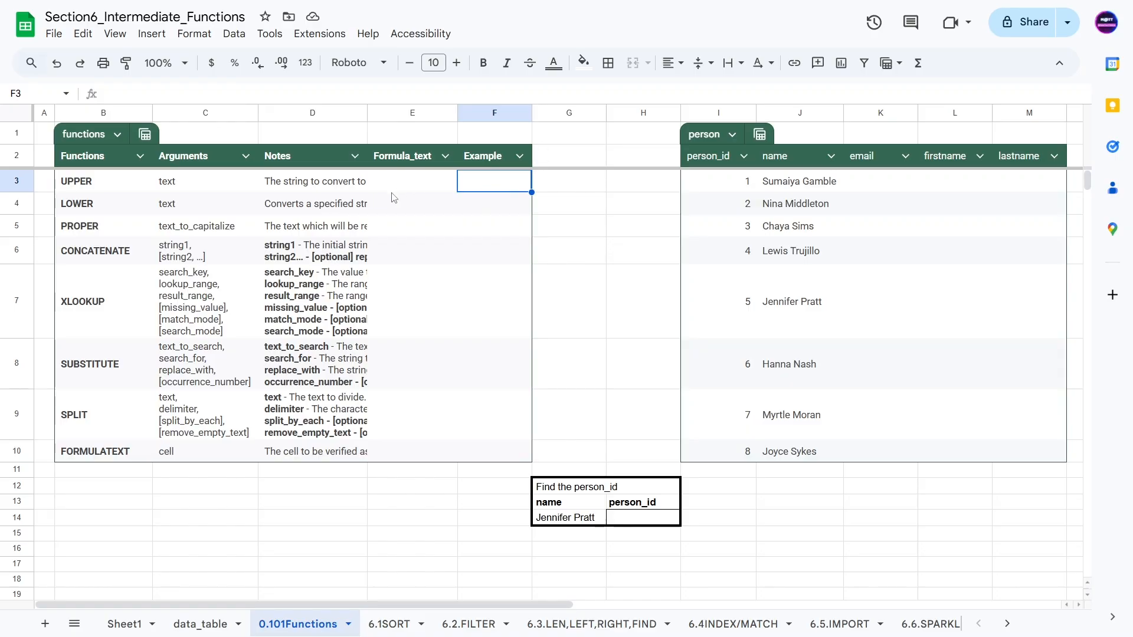
click(406, 187)
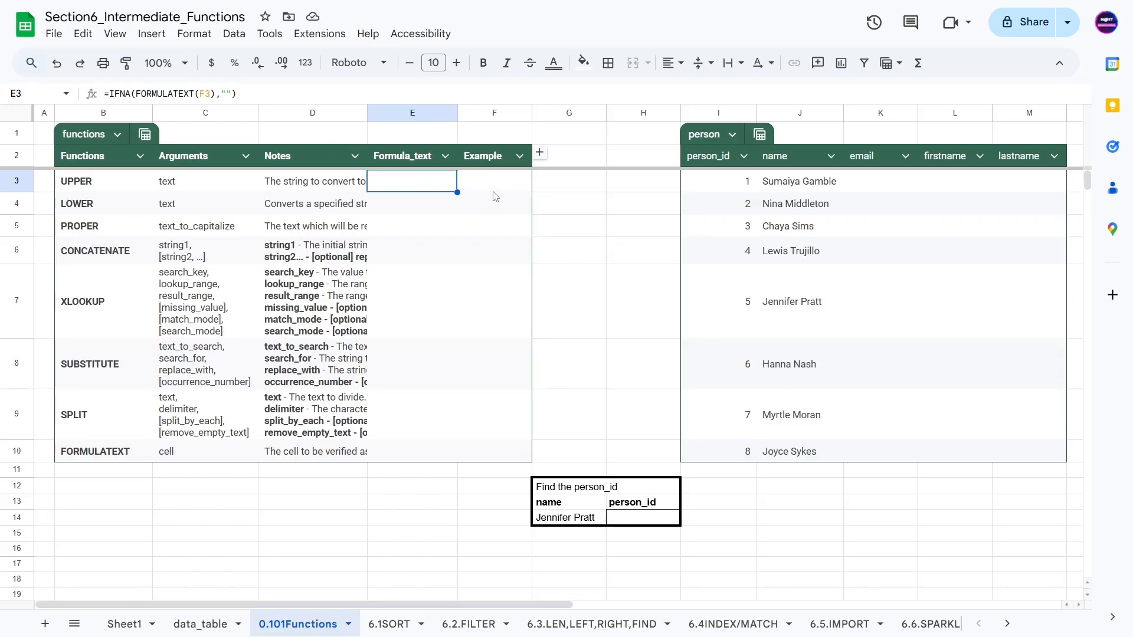
click(468, 188)
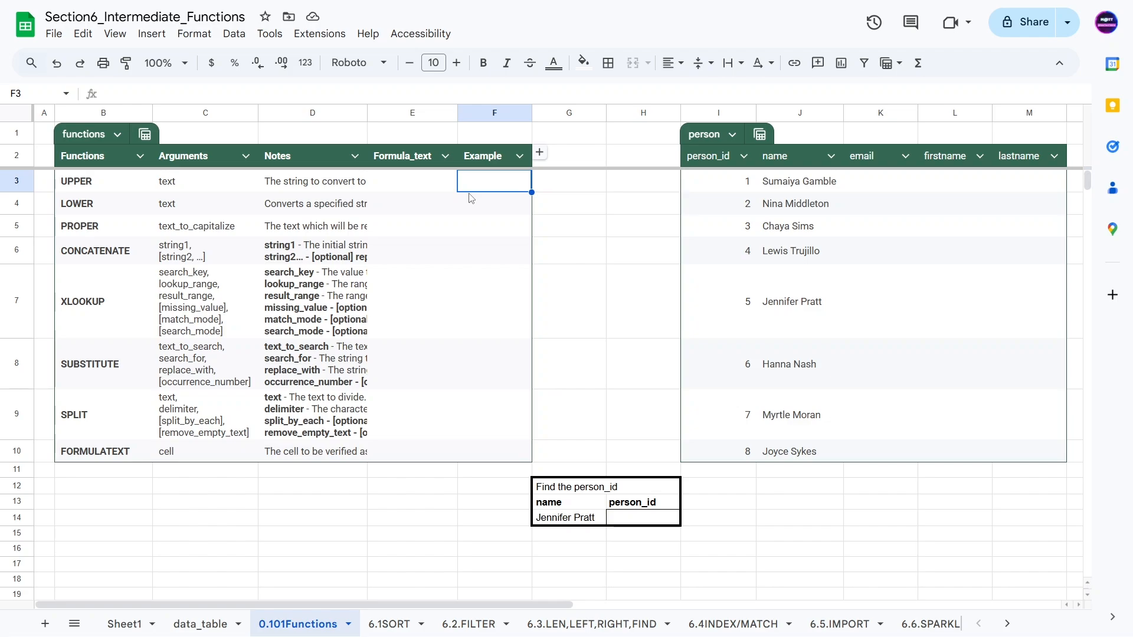
text(=)
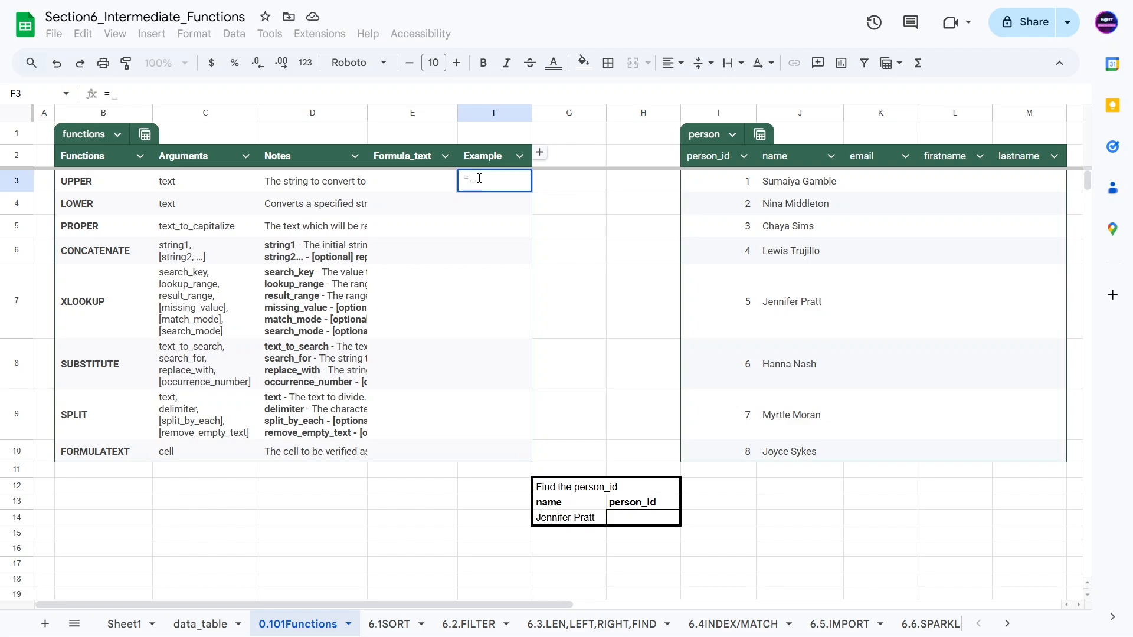
text(uppe)
key(Tab)
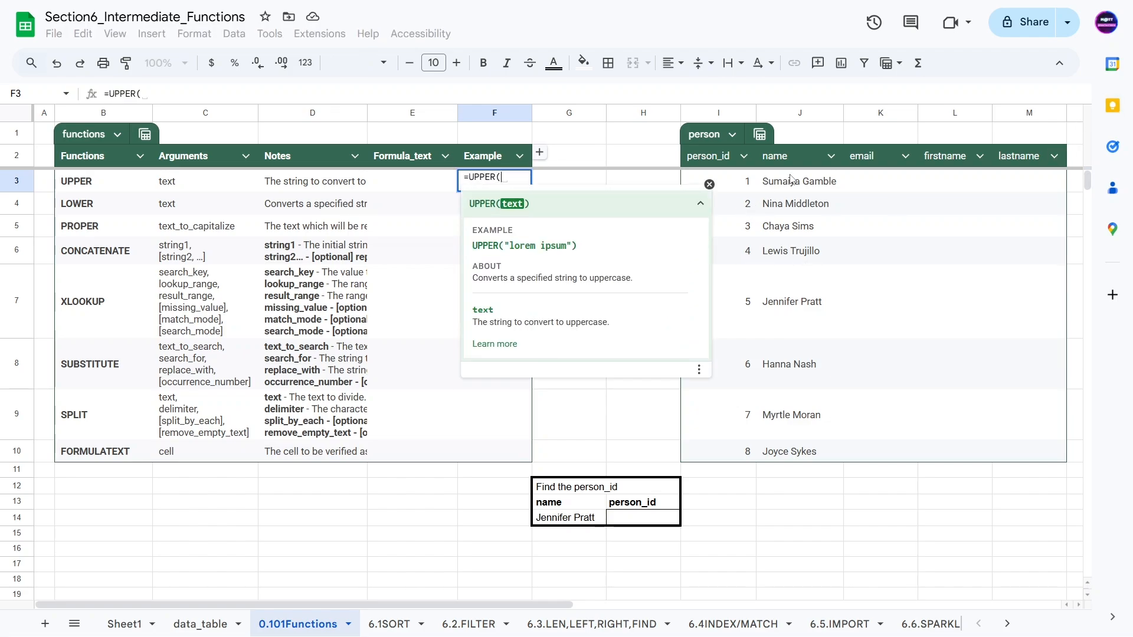
click(791, 180)
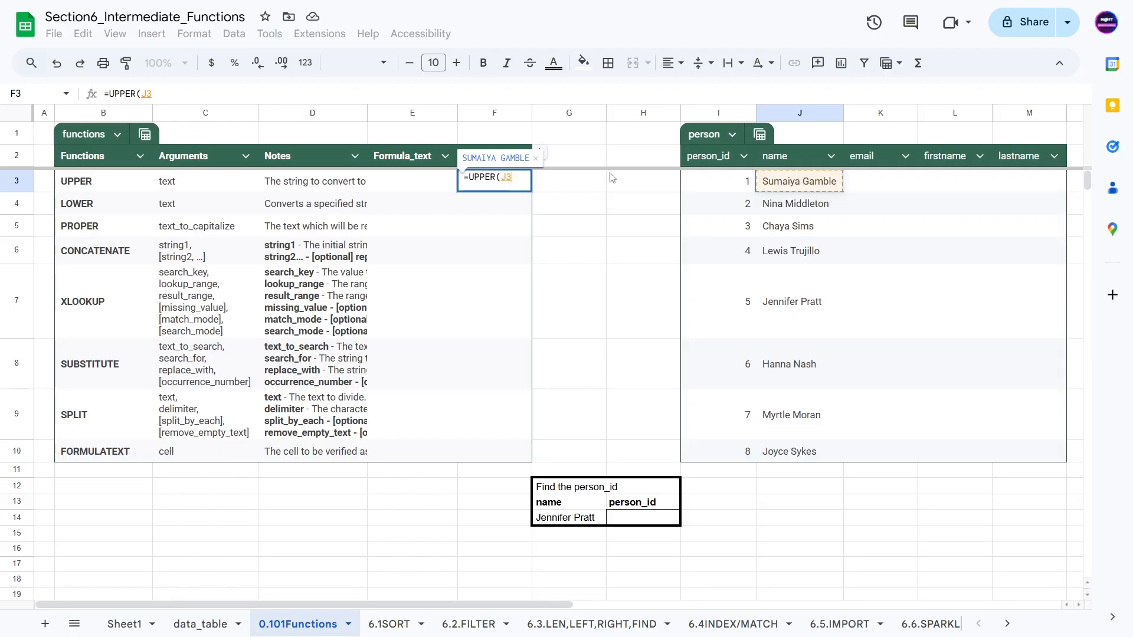
text())
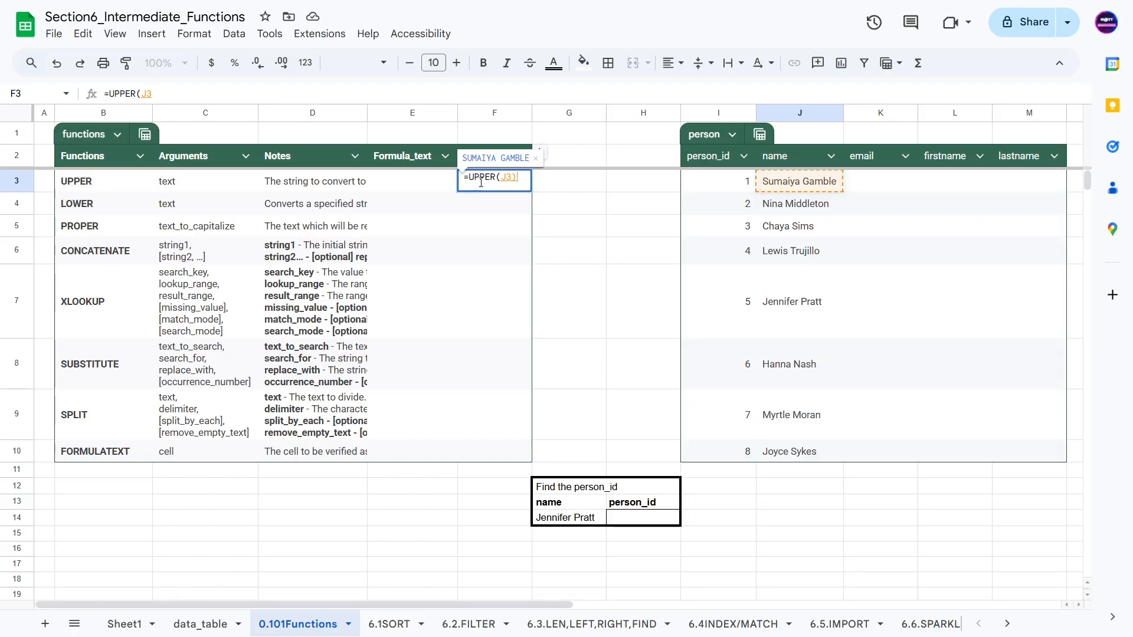
key(Return)
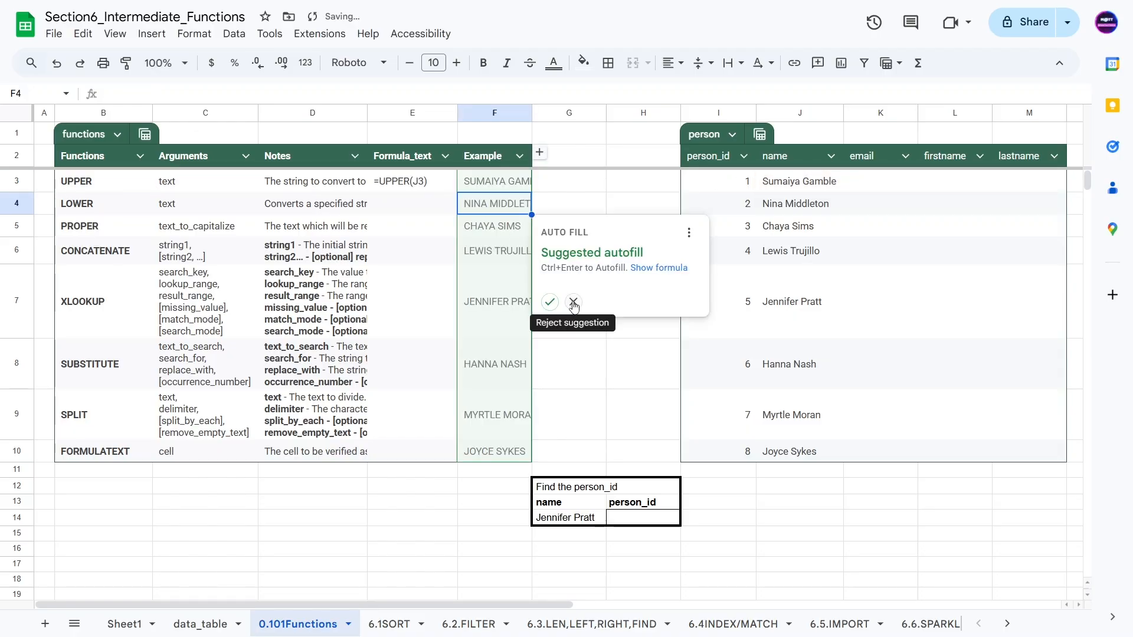
Reject the suggested autofill and widen the Example column to fit the uppercase name
click(573, 303)
drag(534, 112, 566, 111)
click(499, 182)
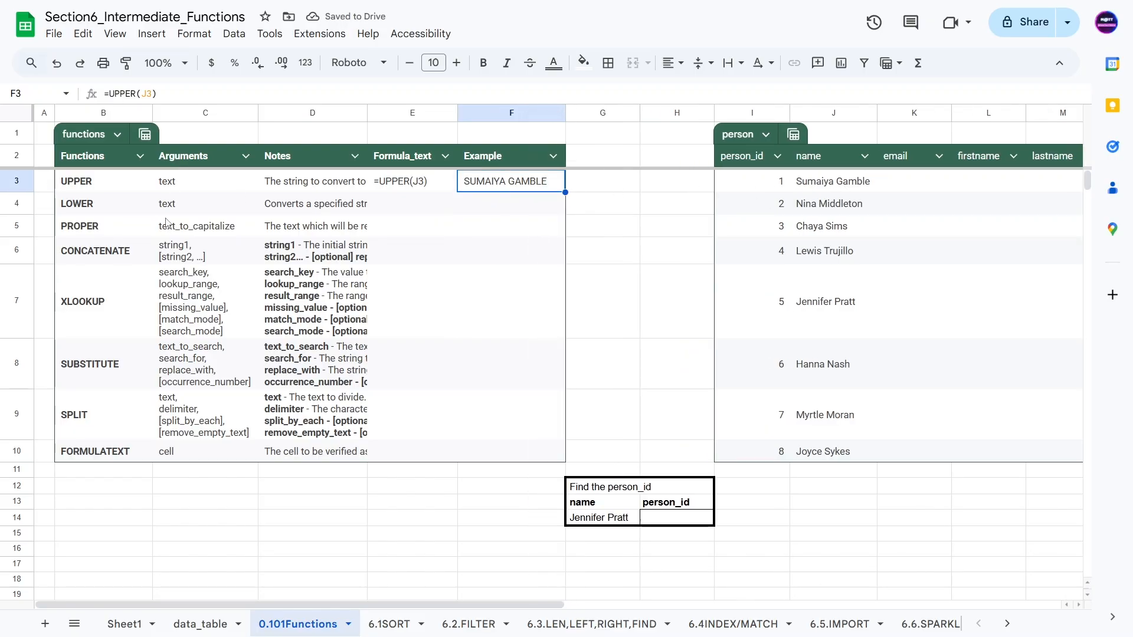
Enter =LOWER(J3) in cell F4 as the example for the LOWER function
click(487, 202)
text(=)
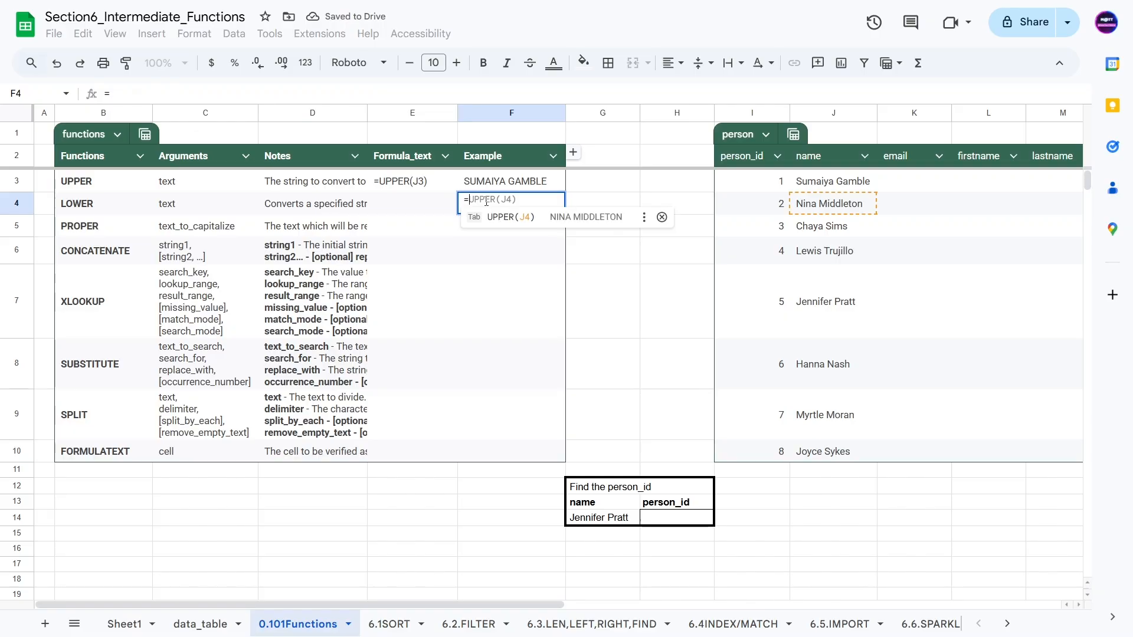
text(lower)
key(Tab)
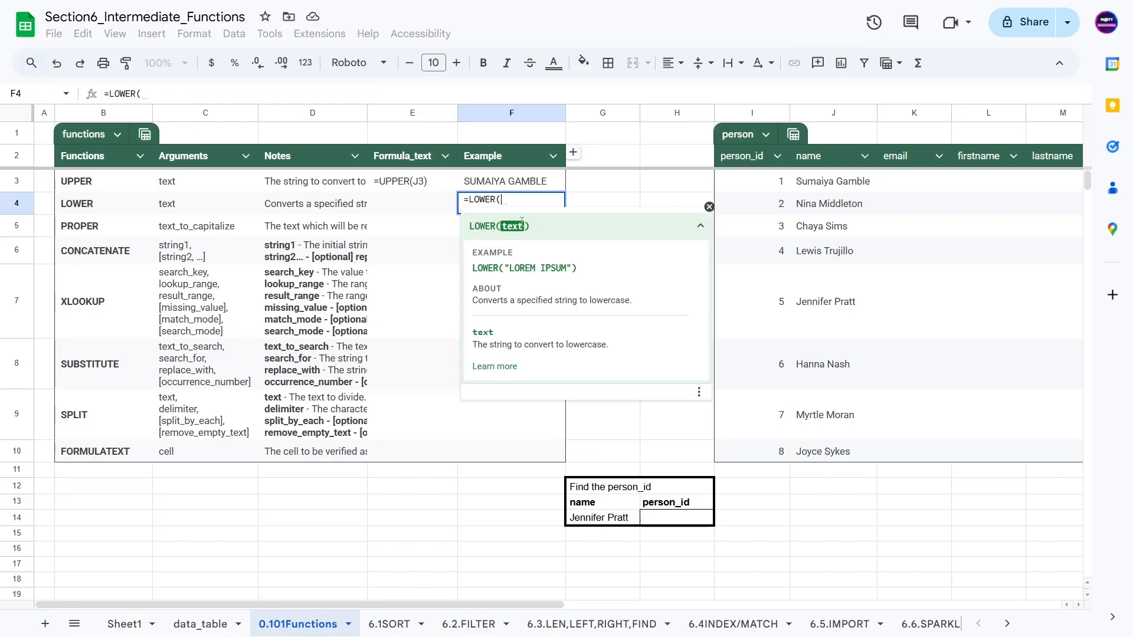
click(819, 183)
key(Return)
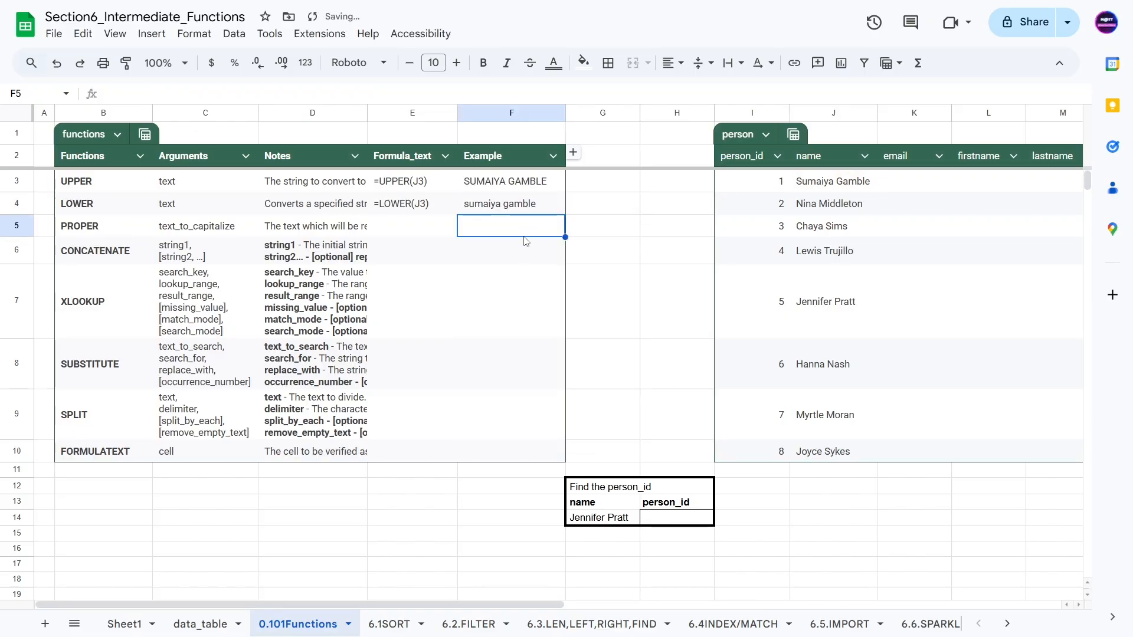
Enter =PROPER(J3) in cell F5 as the example for the PROPER function
text(=)
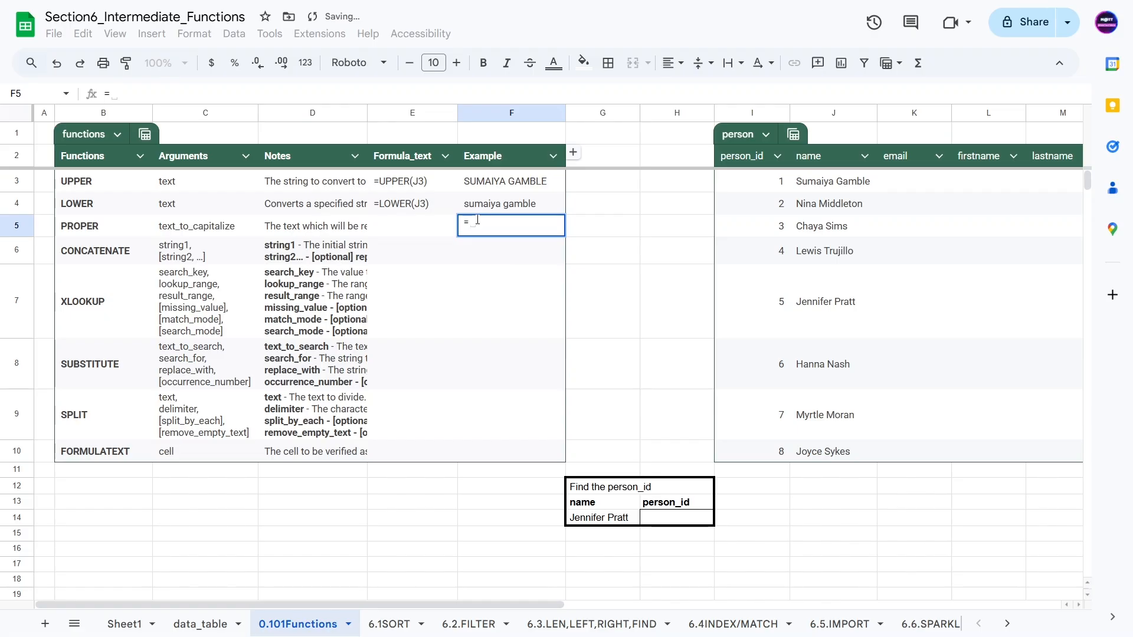
text(proper)
key(Tab)
text(j3)
key(Return)
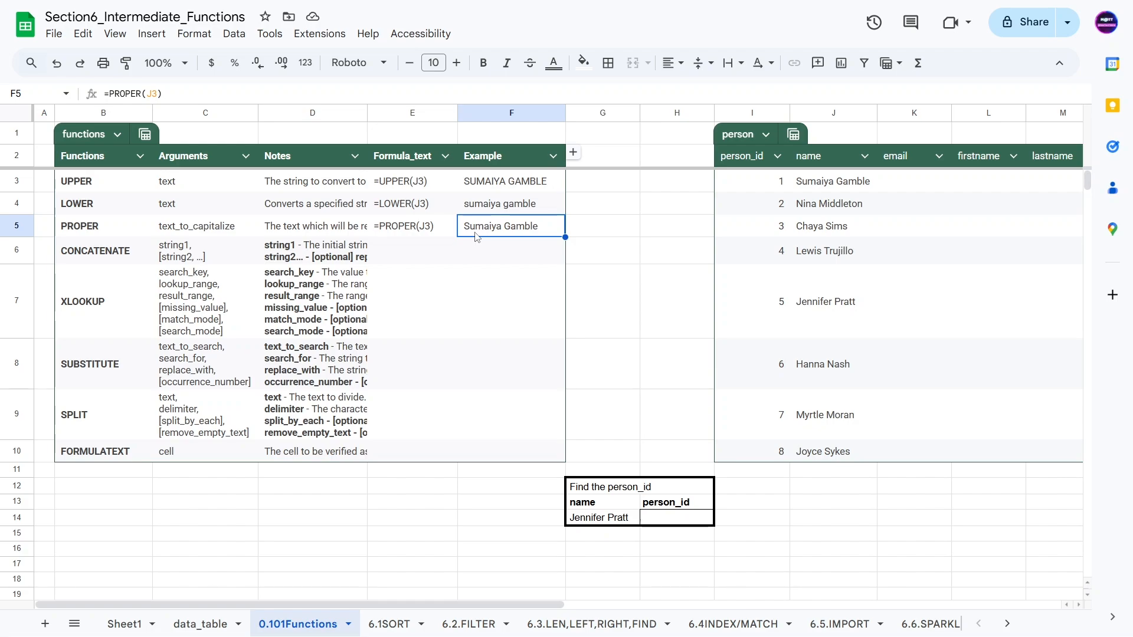
Read the full CONCATENATE notes in cell D6 by enlarging the formula bar, and shrink it back to one line
click(480, 252)
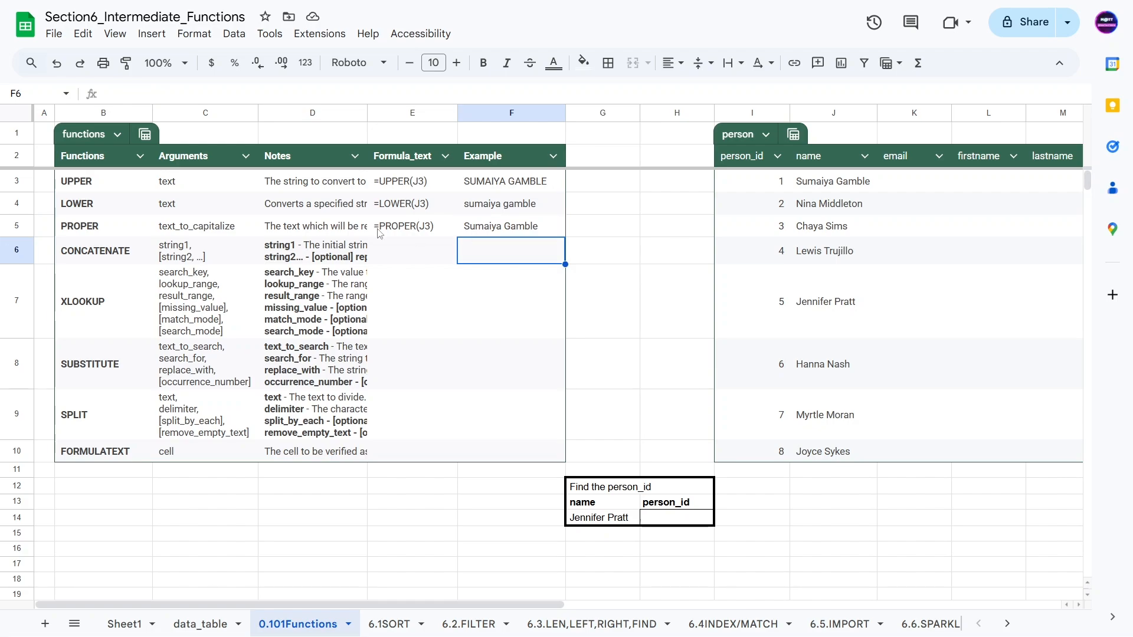
click(298, 260)
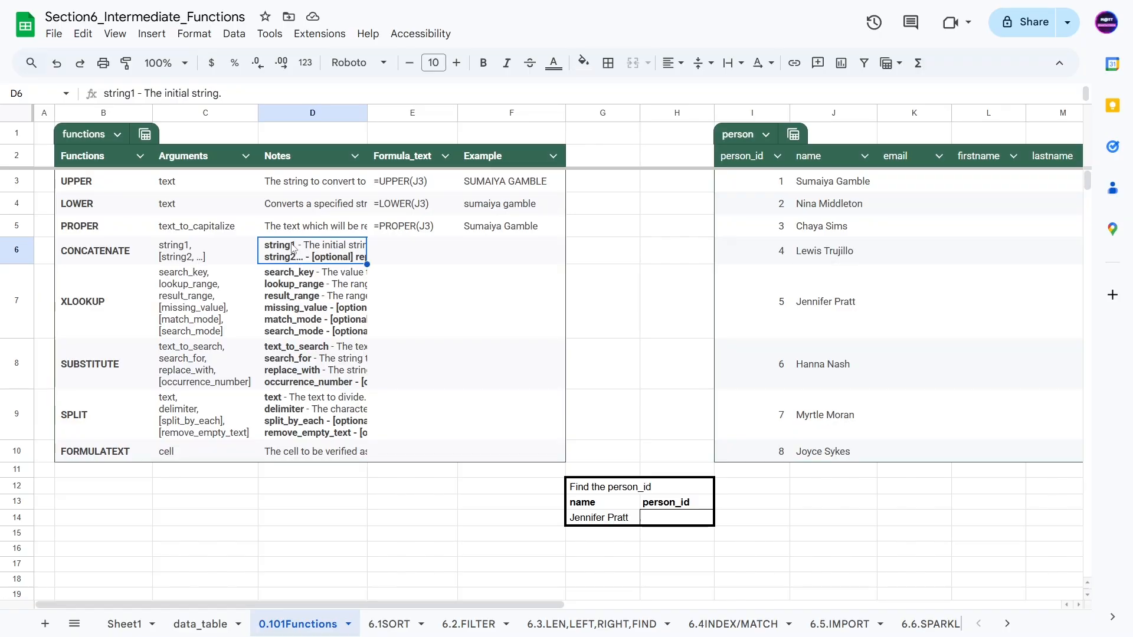
drag(207, 104, 205, 187)
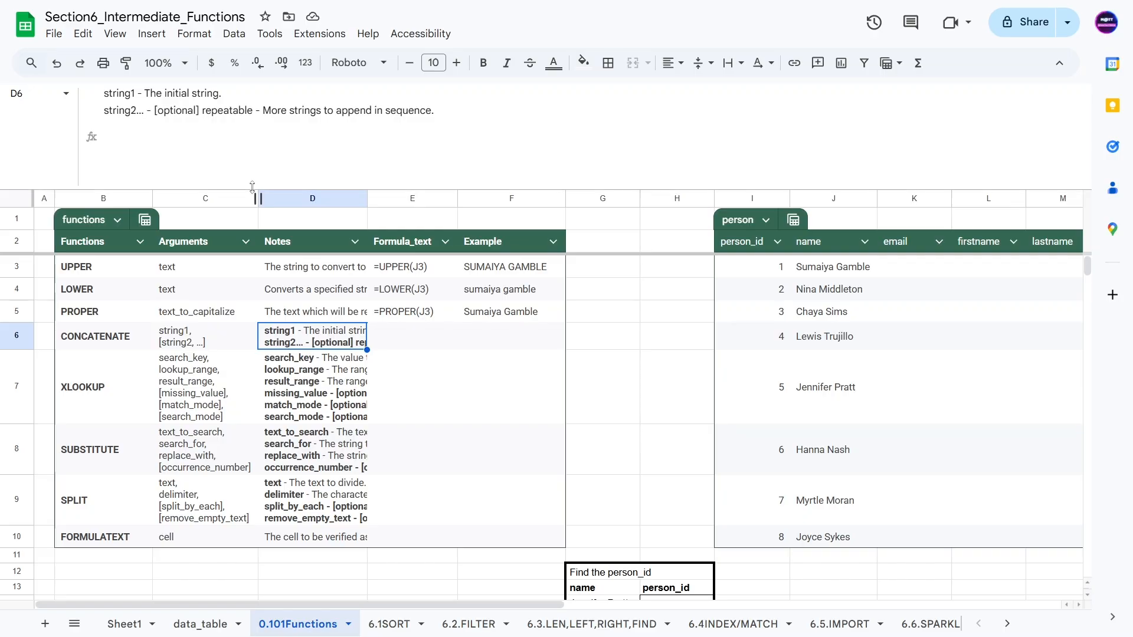
drag(247, 190, 246, 82)
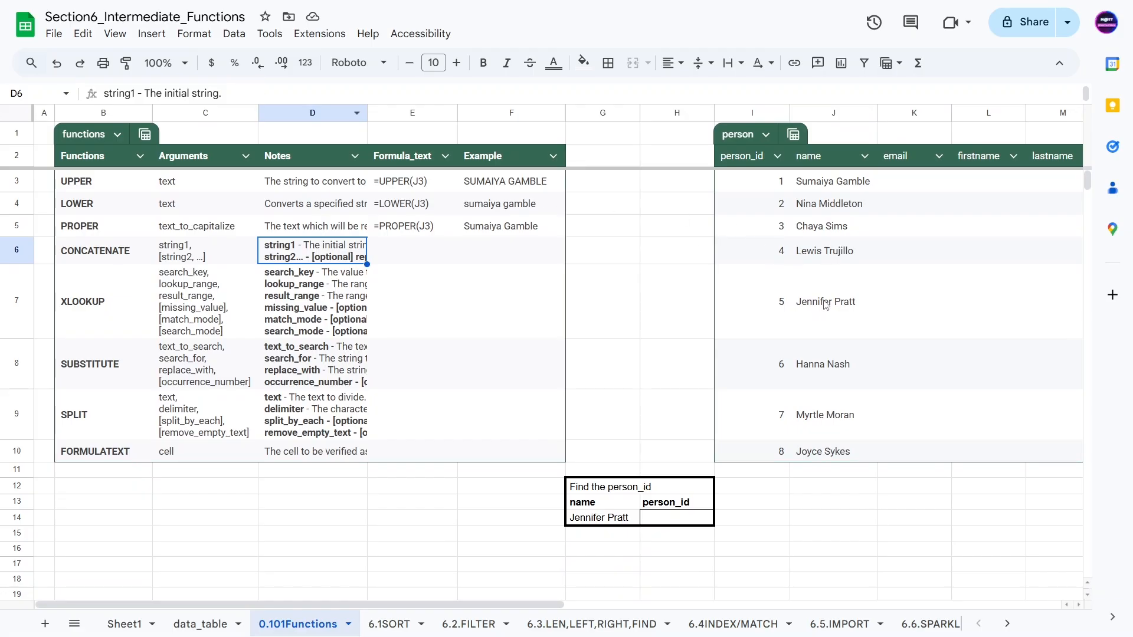
Enter =CONCATENATE(I6,J6) in cell F6 to join the person_id and the name
click(529, 250)
text(=)
key(BackSpace)
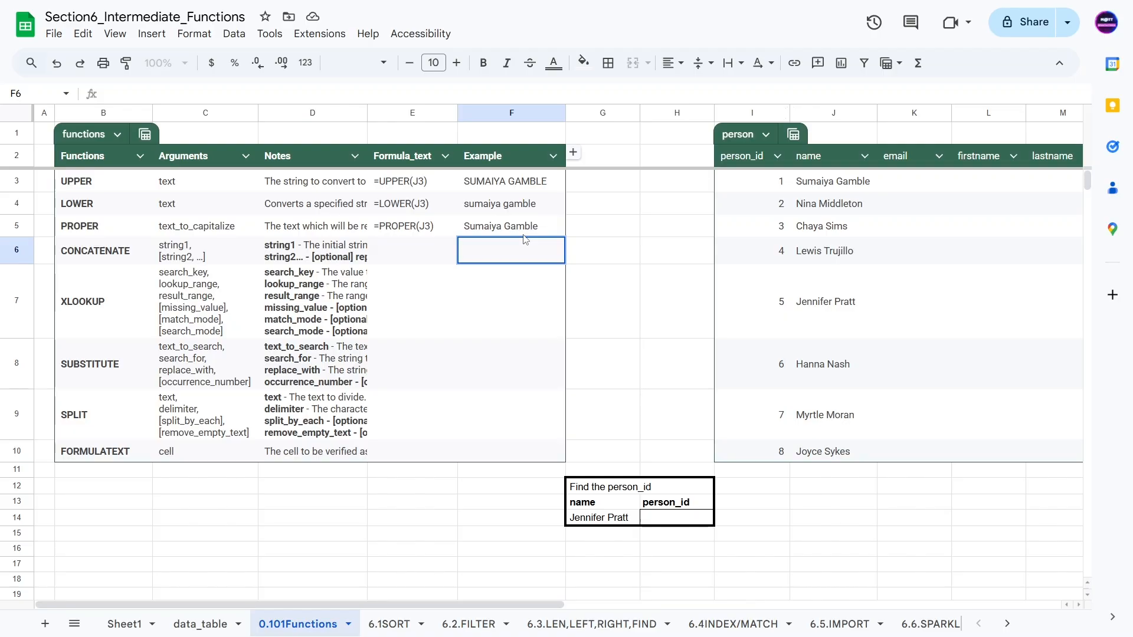
text(=conc)
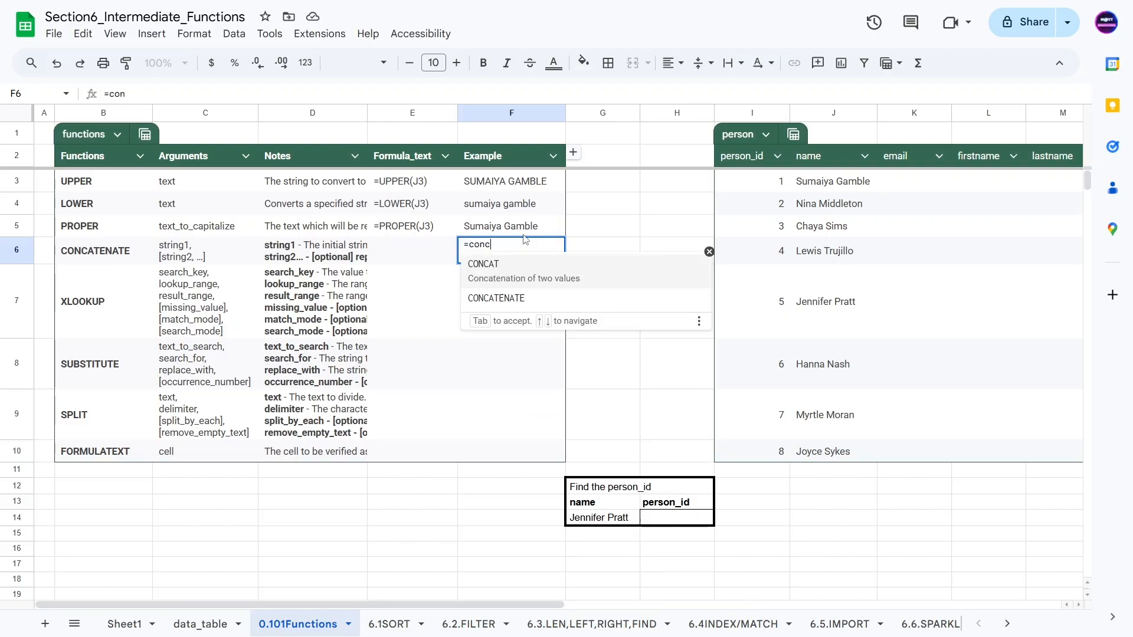
text(atenat)
key(Tab)
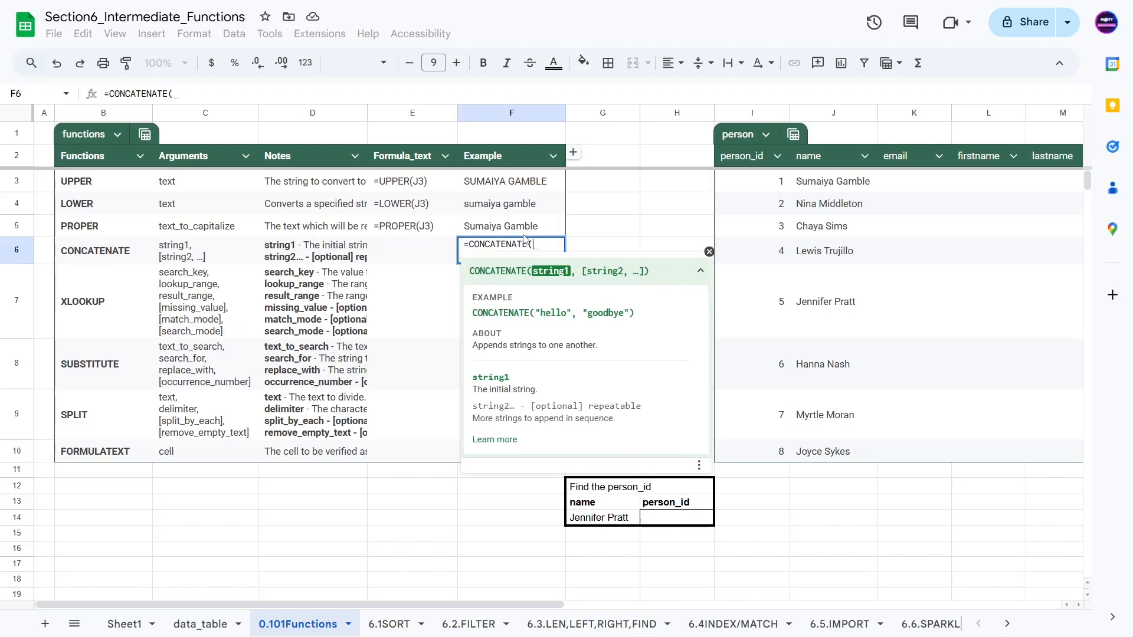
click(779, 253)
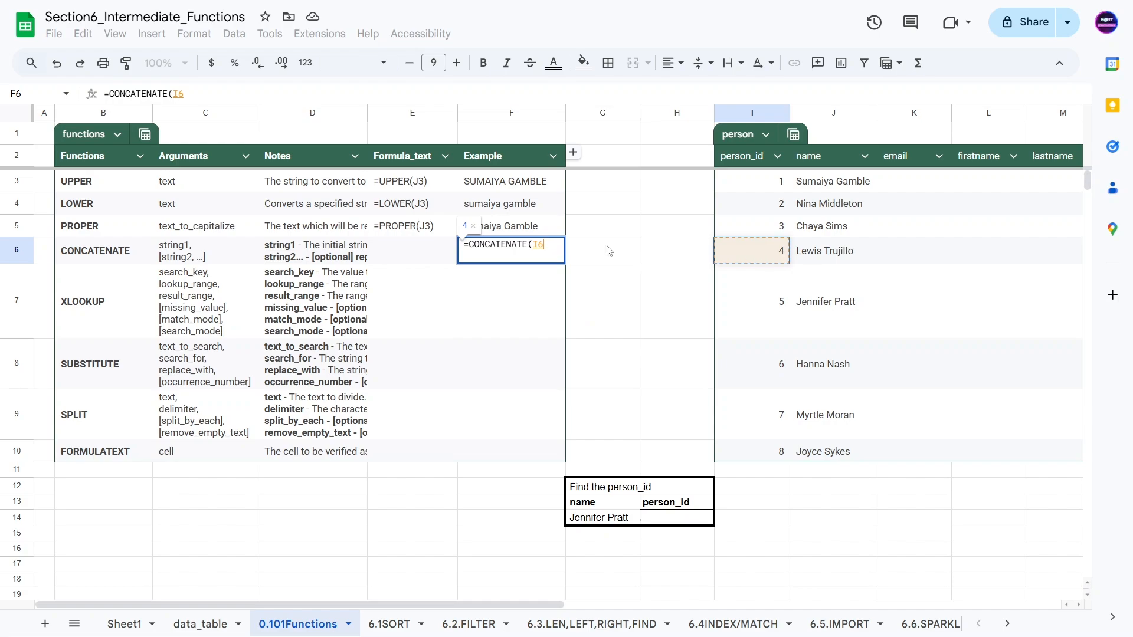
text(,)
click(821, 261)
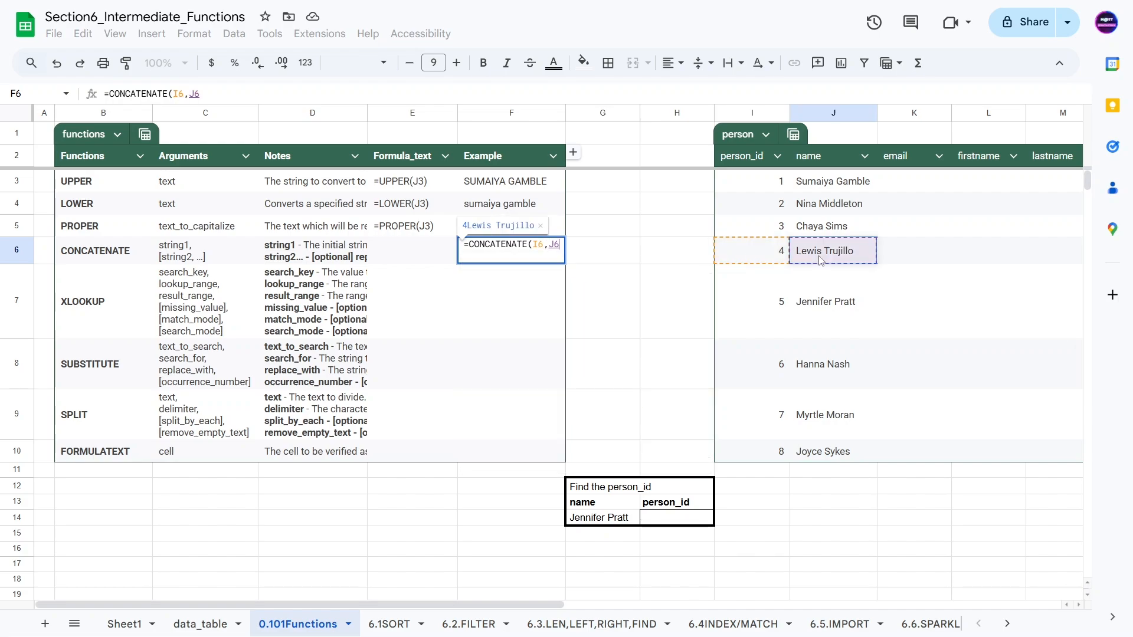
text())
key(Return)
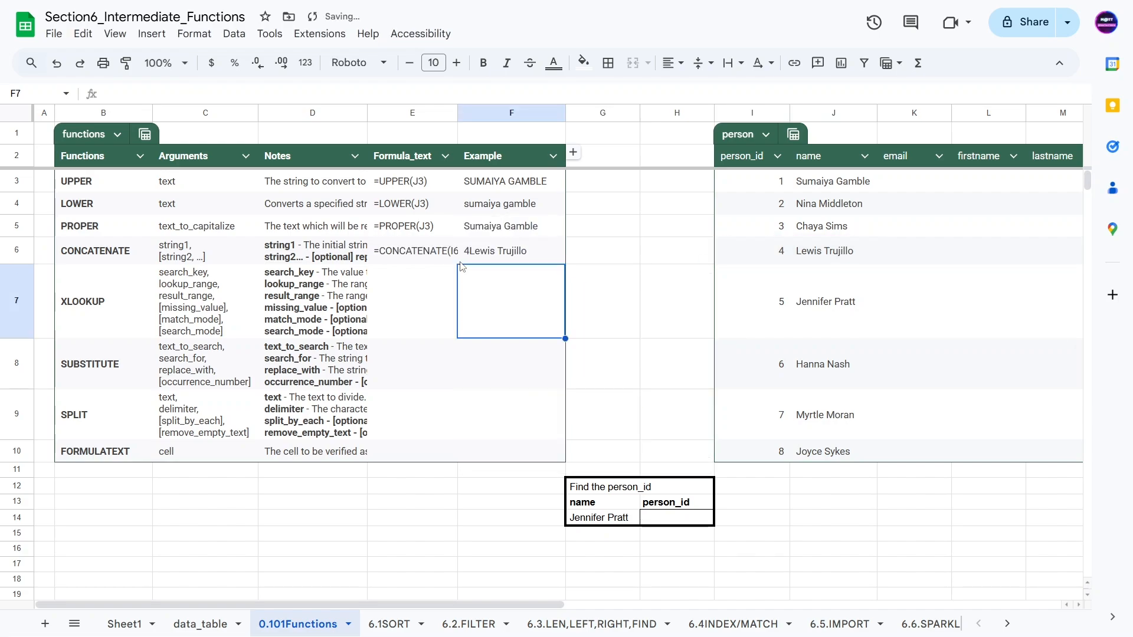
Add the separator " - " between the two arguments in F6, making the formula =CONCATENATE(I6," - ",J6)
click(535, 258)
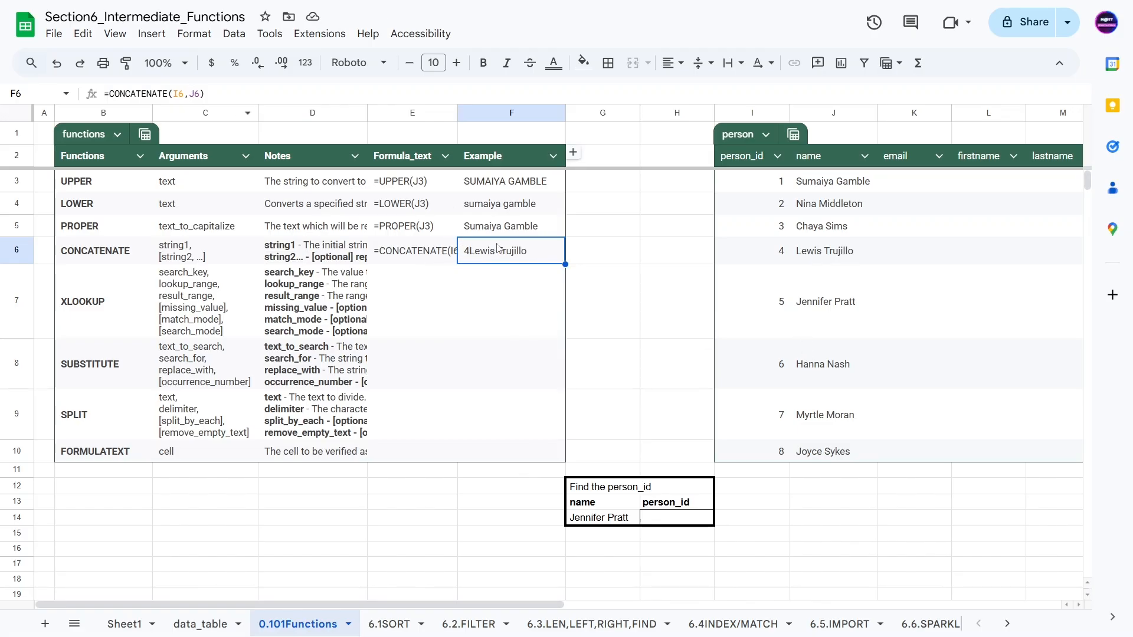
click(190, 93)
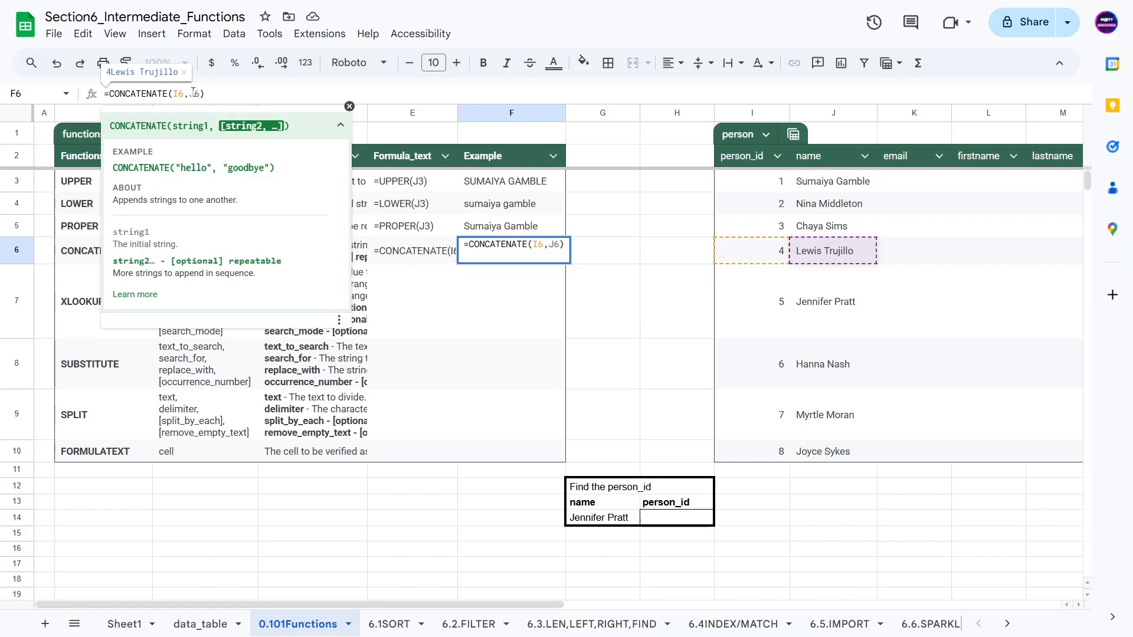
text(" ",)
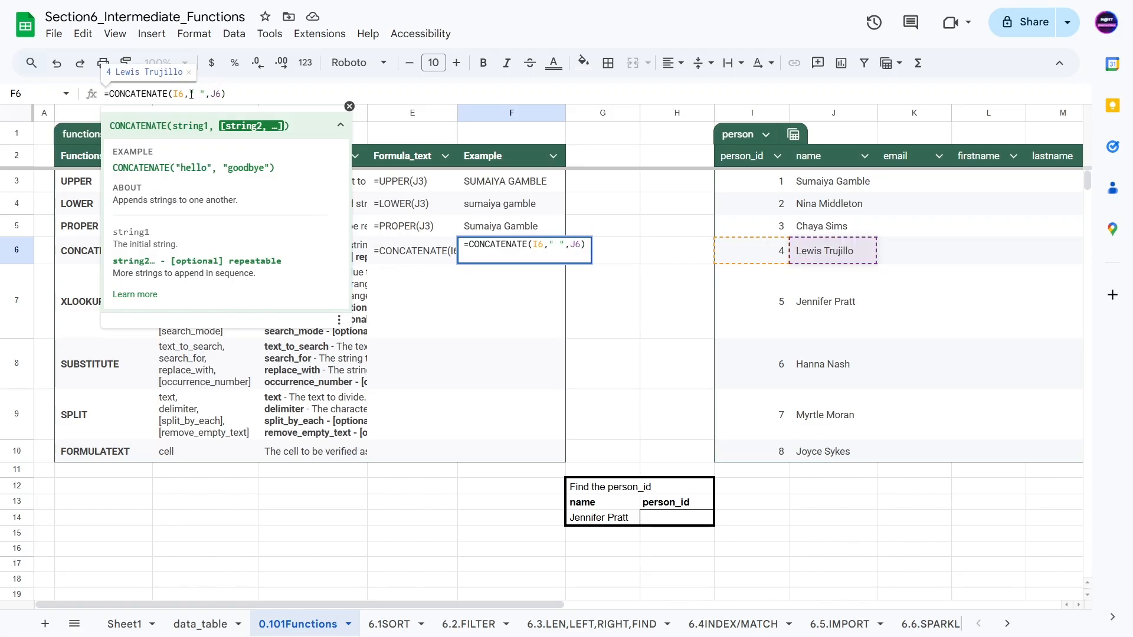
key(Left)
key(Left)
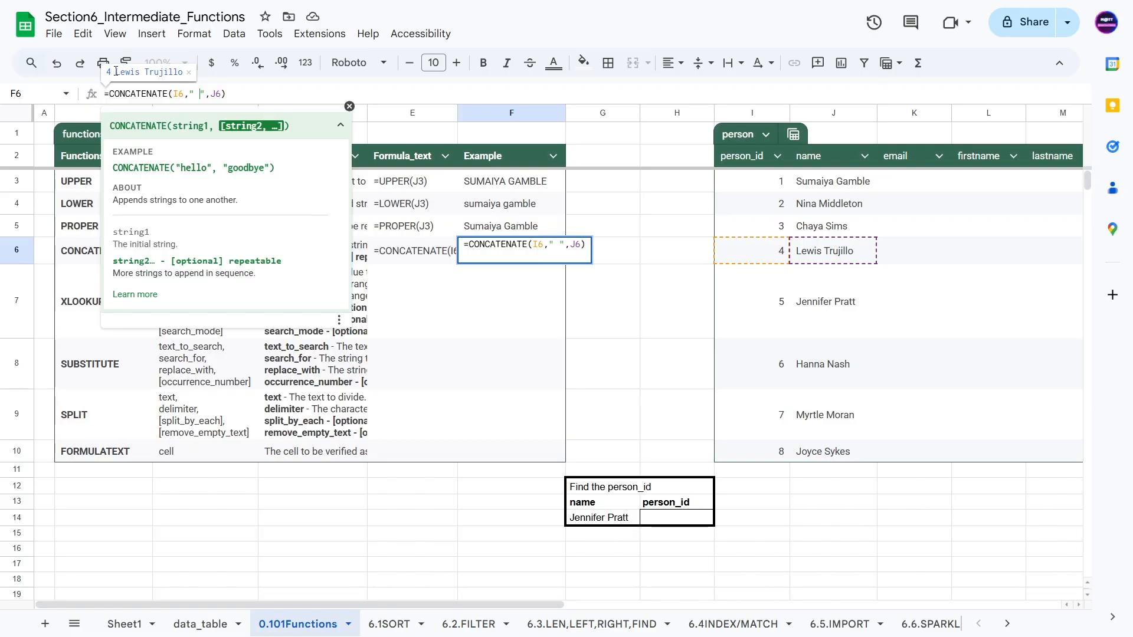
text(-)
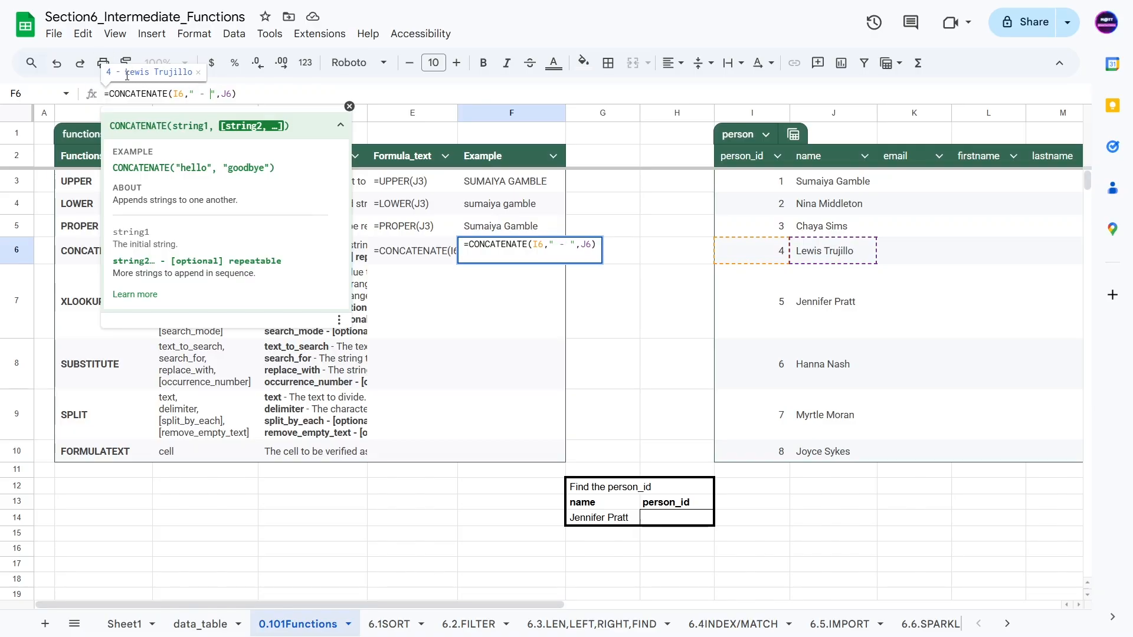
key(Return)
double_click(495, 259)
click(500, 301)
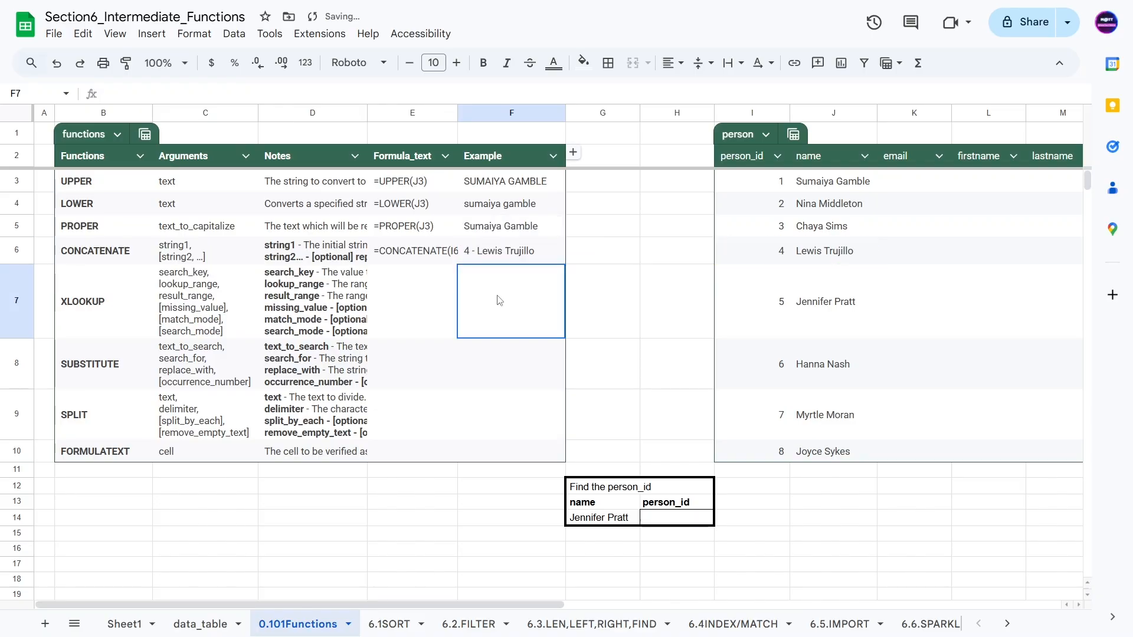
Fill the CONCATENATE formula from F6 down into F7 as a trial and clear F7 again
click(506, 252)
drag(565, 263, 502, 302)
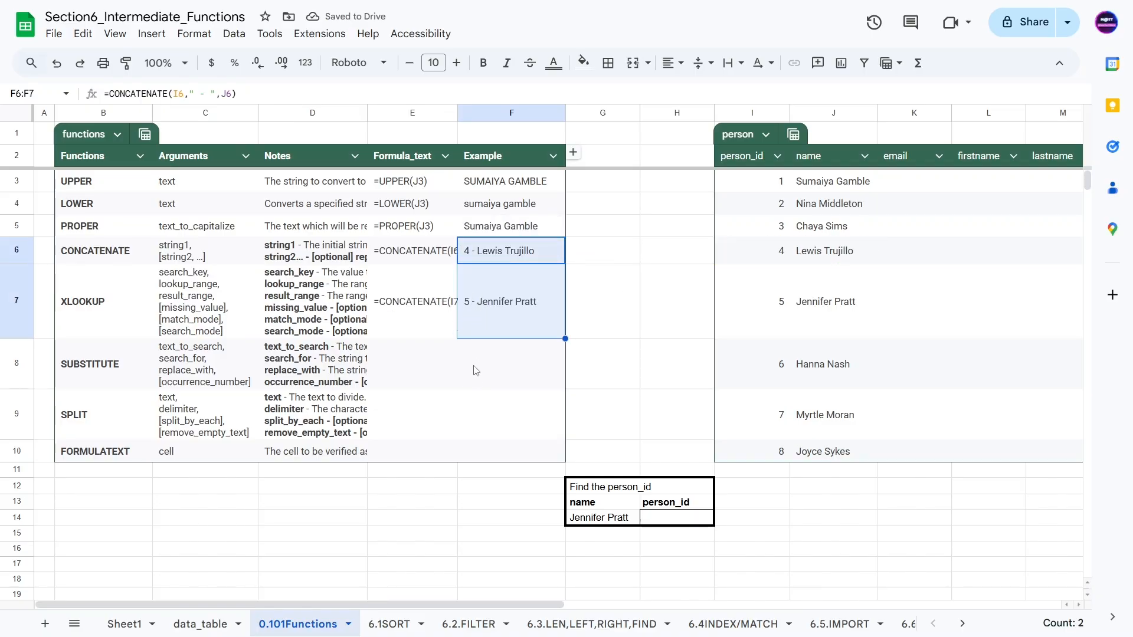
click(473, 301)
key(Delete)
Widen the Formula_text column to fit the whole CONCATENATE formula, and select the XLOOKUP arguments cell
click(484, 255)
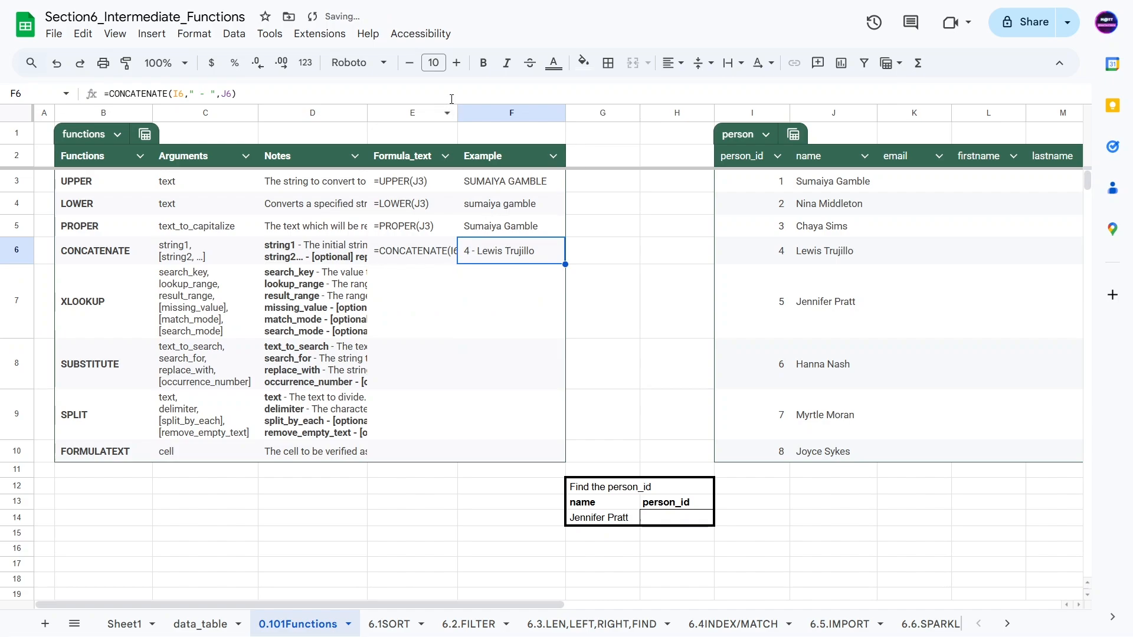
drag(458, 112, 500, 112)
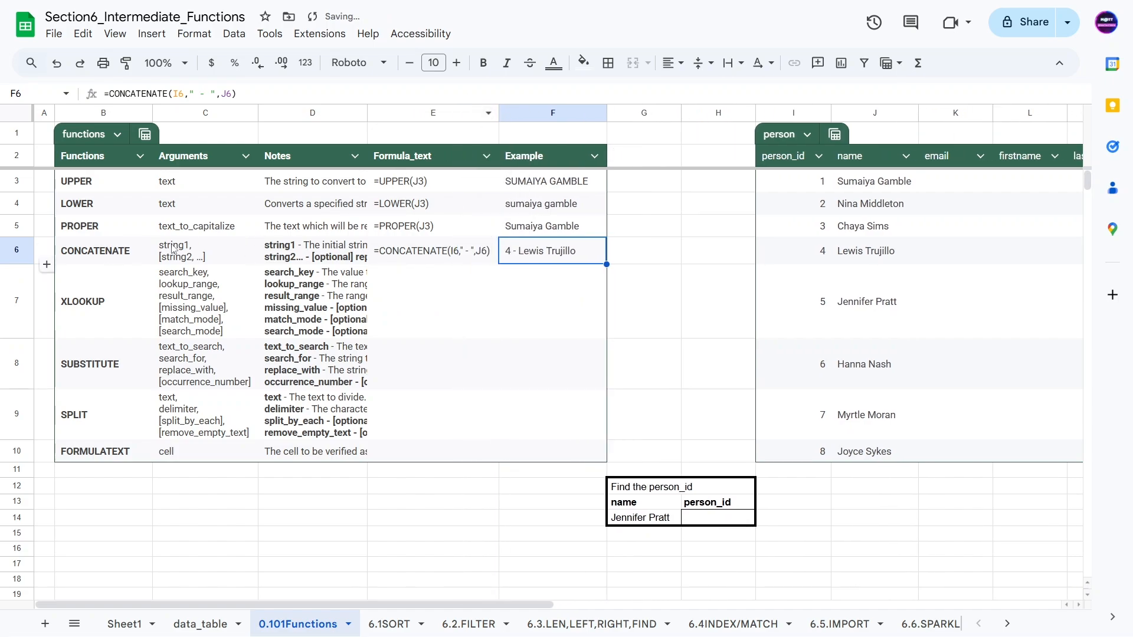
click(555, 302)
click(177, 303)
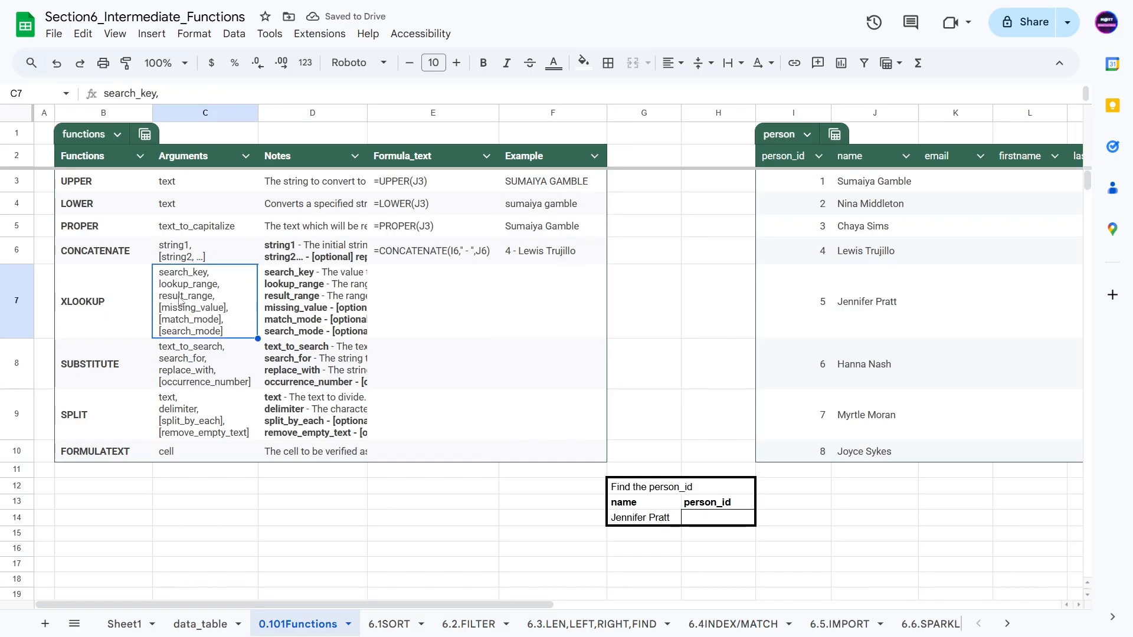
Expand the formula bar to read the full XLOOKUP notes in D7, and shrink it back
click(289, 293)
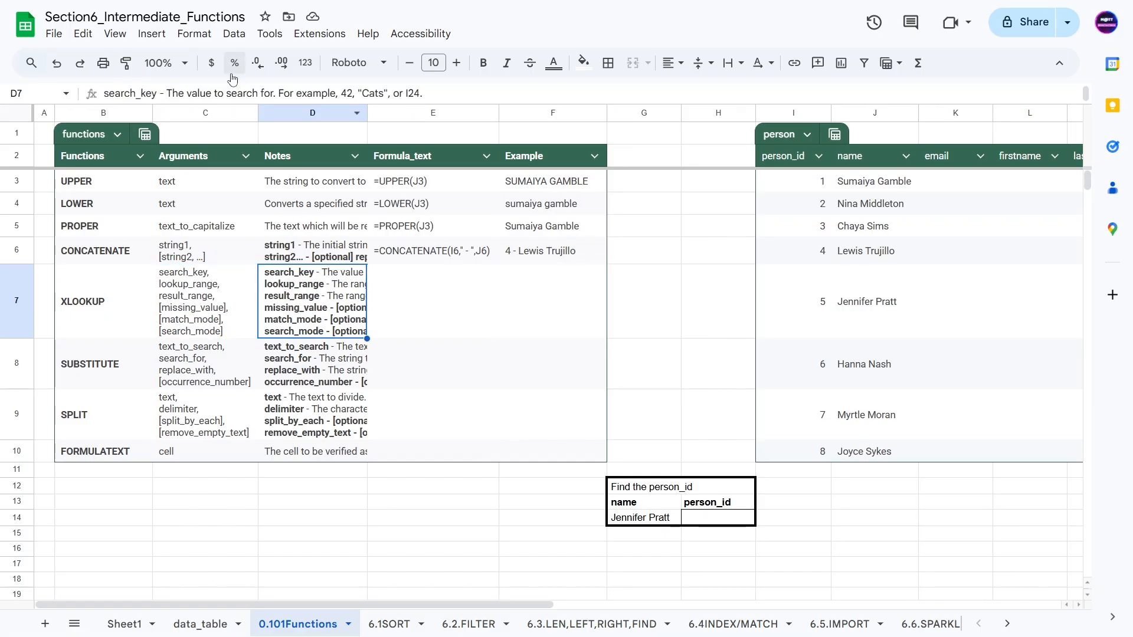
drag(267, 104, 250, 243)
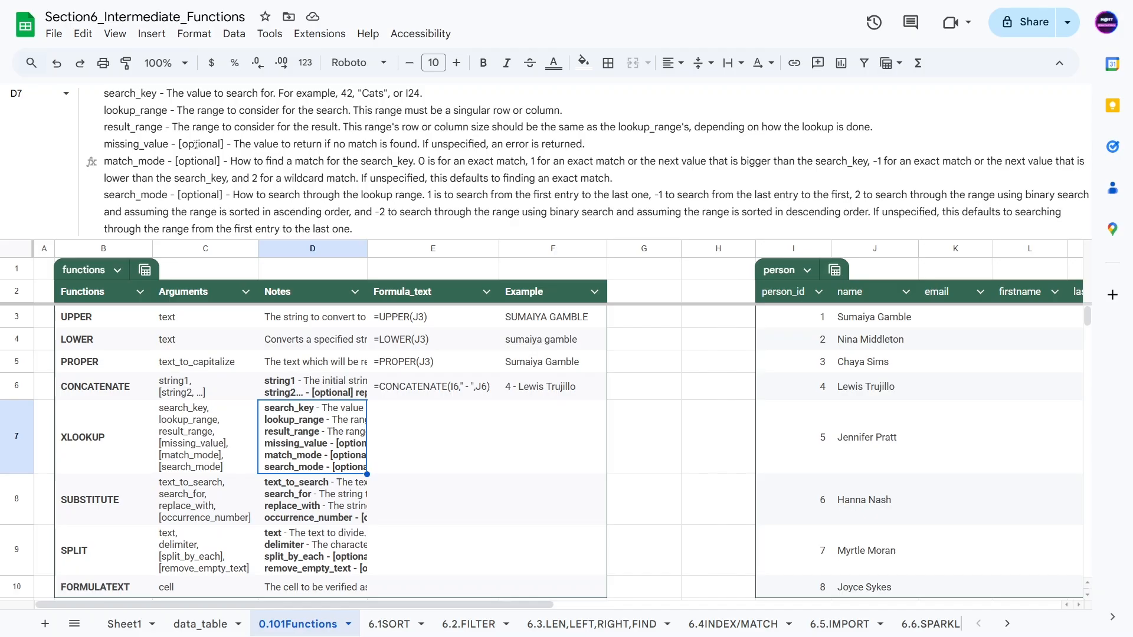
drag(246, 240, 245, 104)
Start an XLOOKUP formula in F7 and look through the function's built-in help on its arguments
click(543, 302)
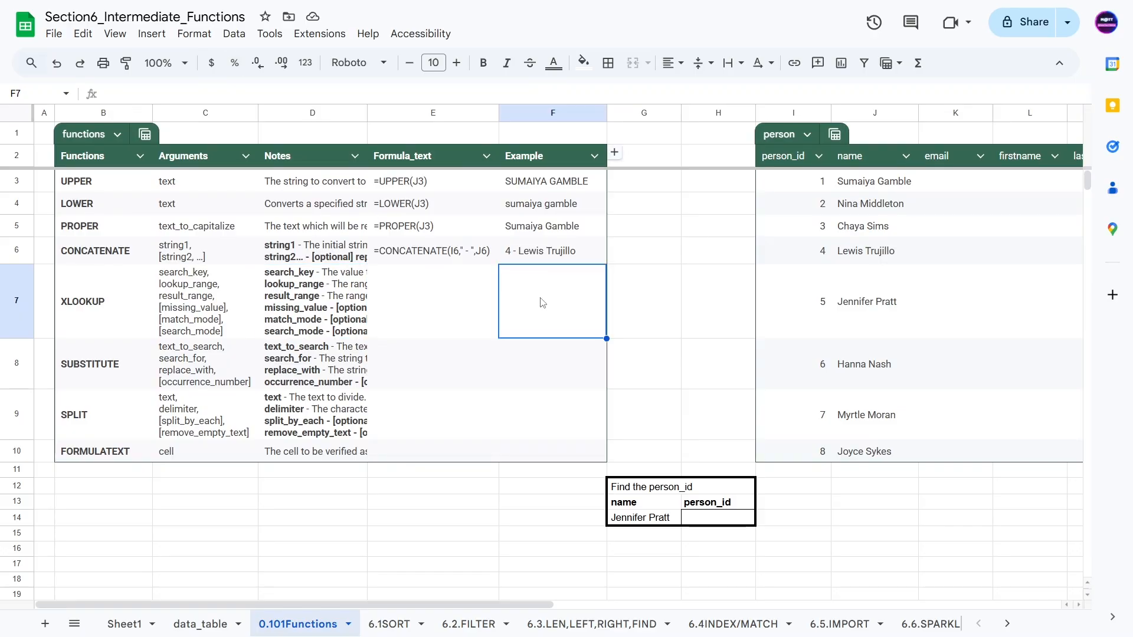
text(=xloo)
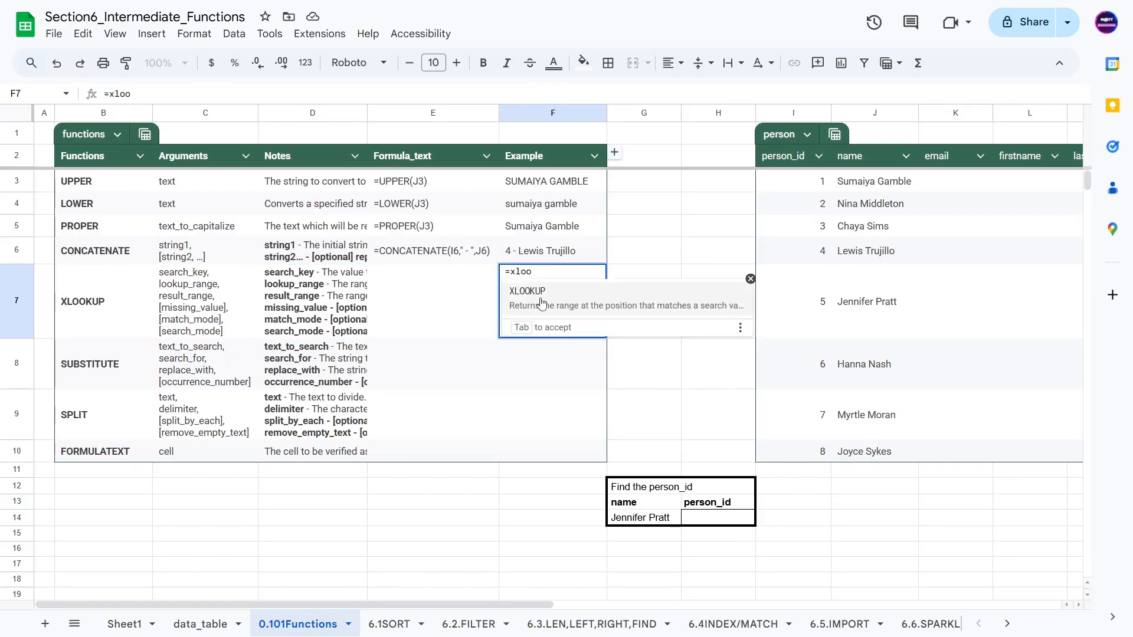
key(Tab)
click(741, 300)
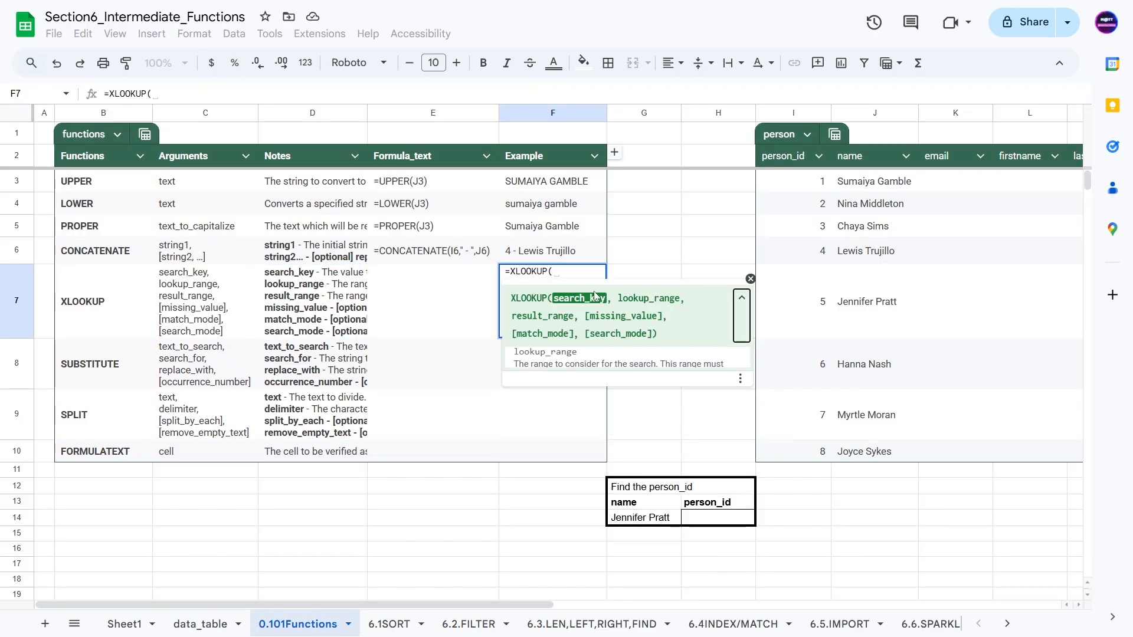
click(742, 300)
scroll(638, 436, down, 5)
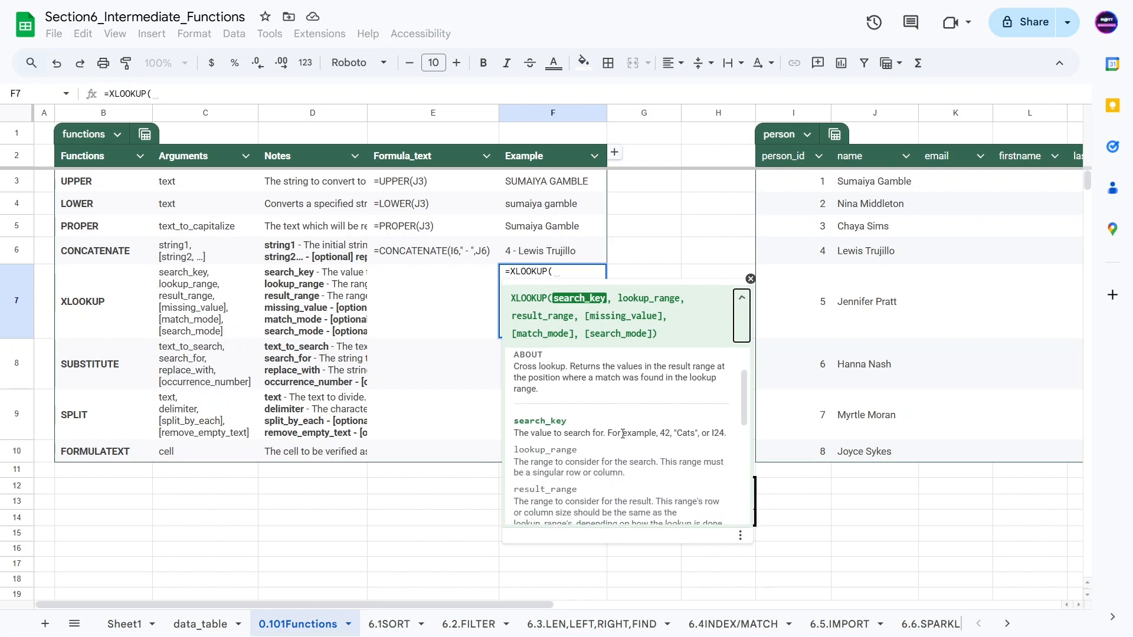
scroll(638, 436, down, 2)
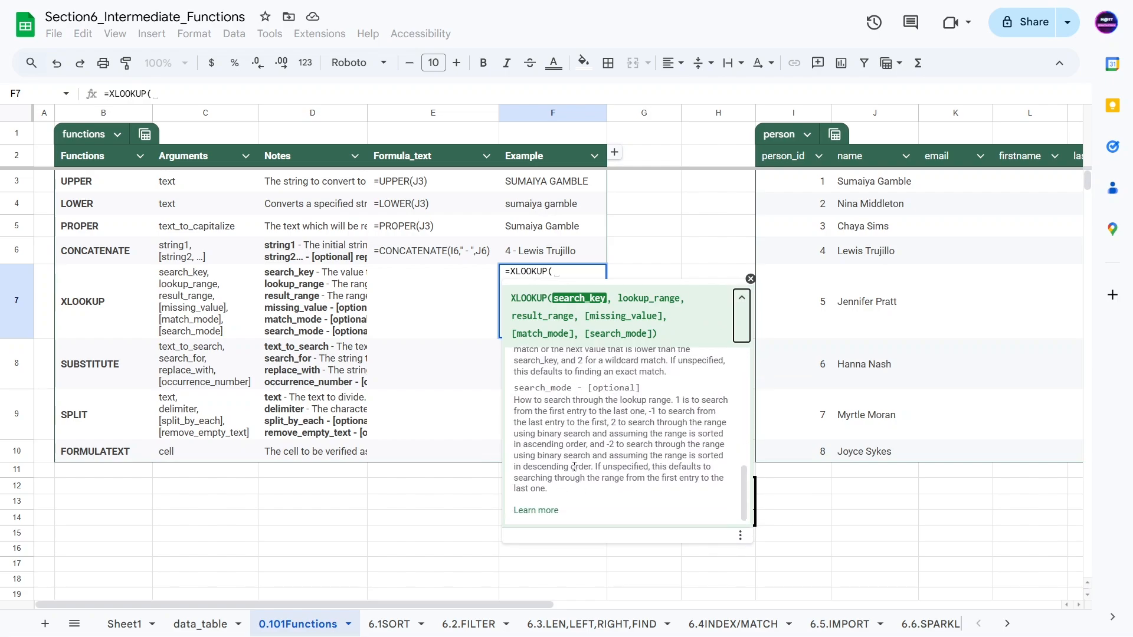
scroll(596, 430, up, 10)
click(742, 300)
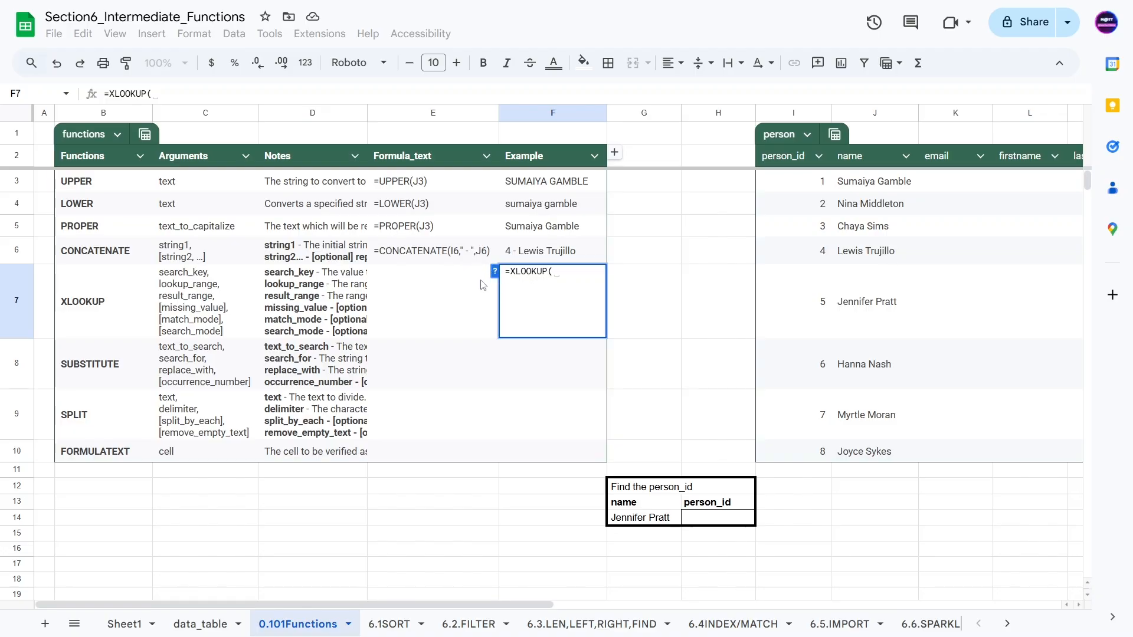
click(496, 272)
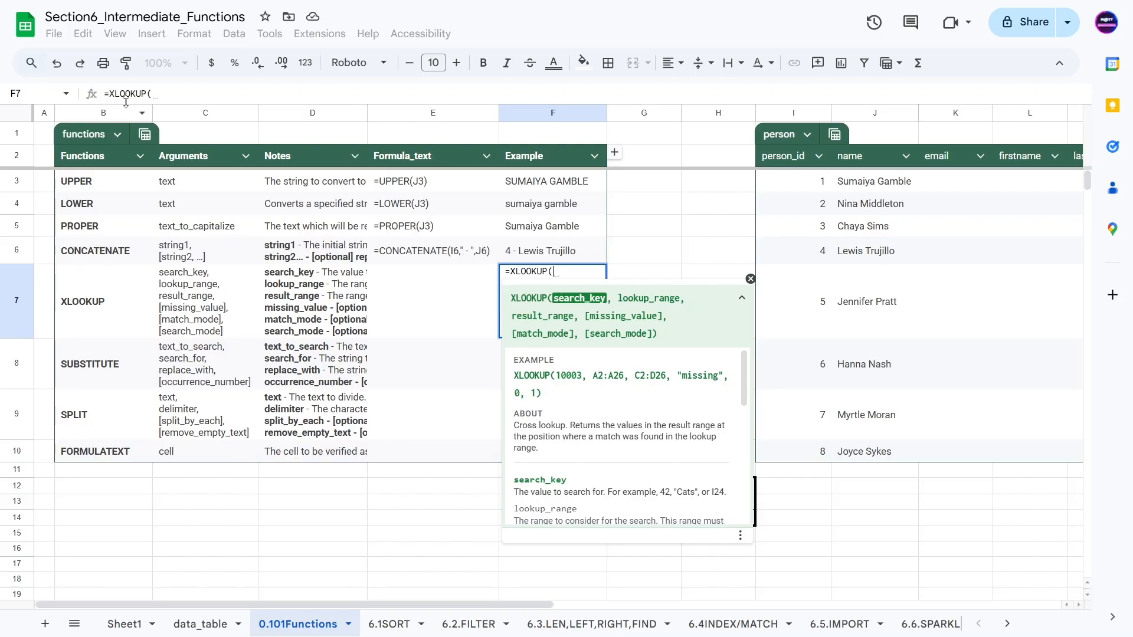
Enter 1 as the XLOOKUP search key and the person table's person_id cells as the lookup range
click(163, 96)
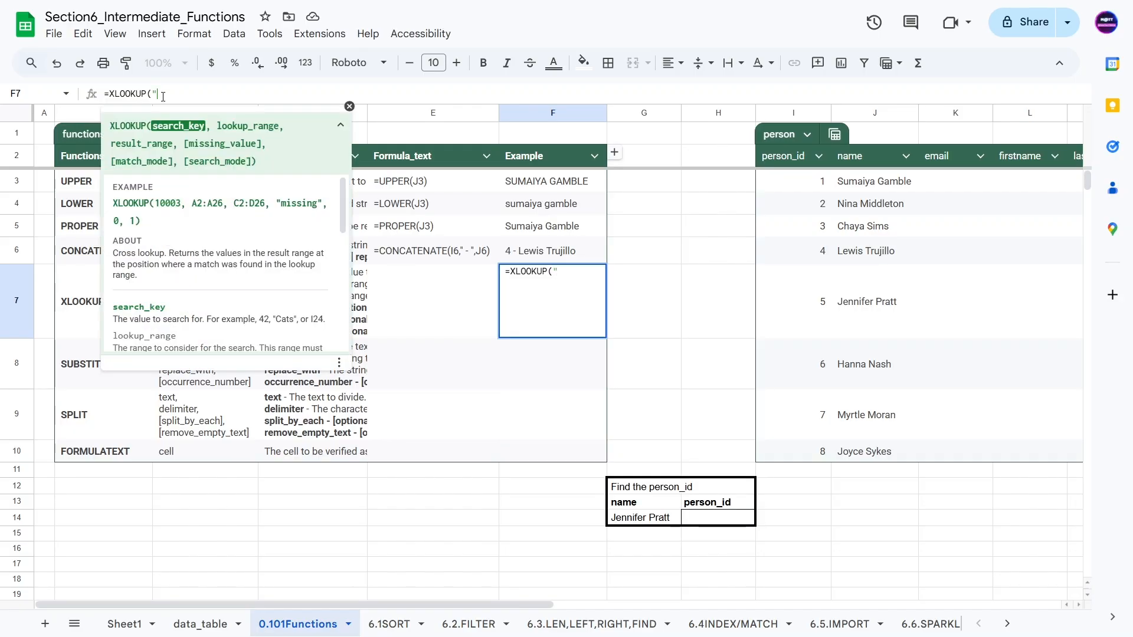
text(1,)
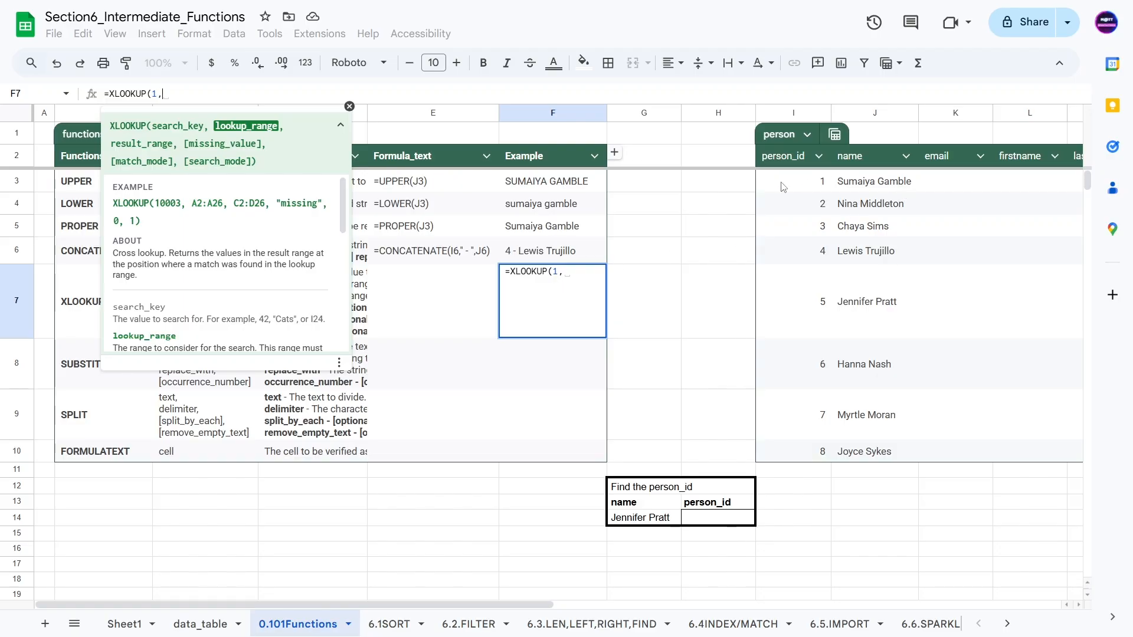
drag(787, 184, 789, 454)
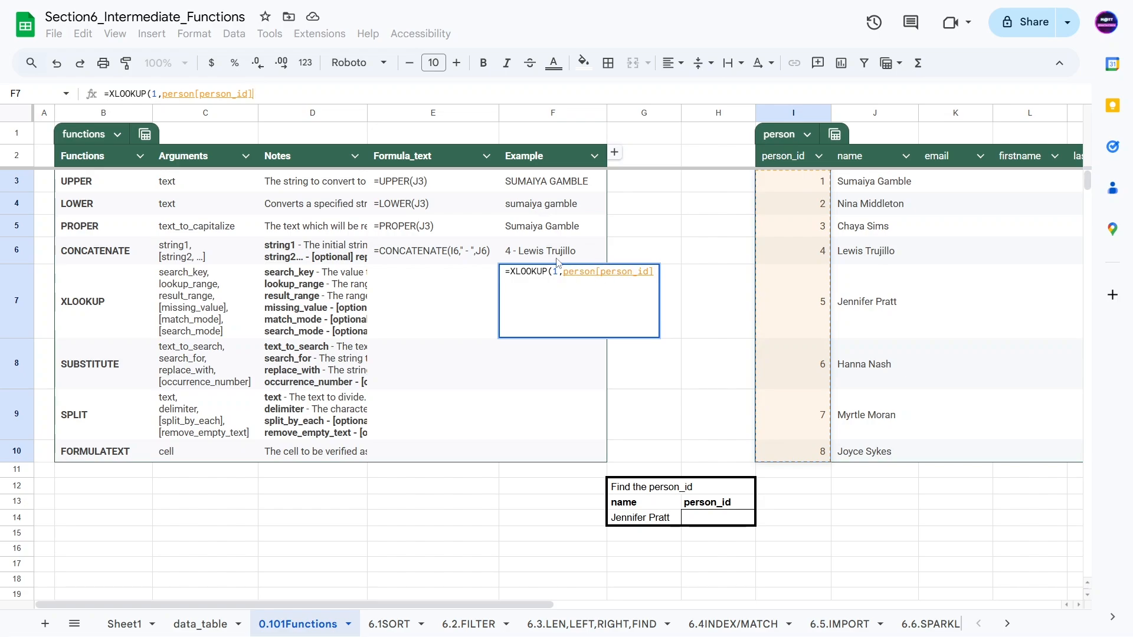
Try the whole column I as the lookup range, and return to the person[person_id] cells
drag(563, 271, 653, 271)
key(BackSpace)
click(787, 116)
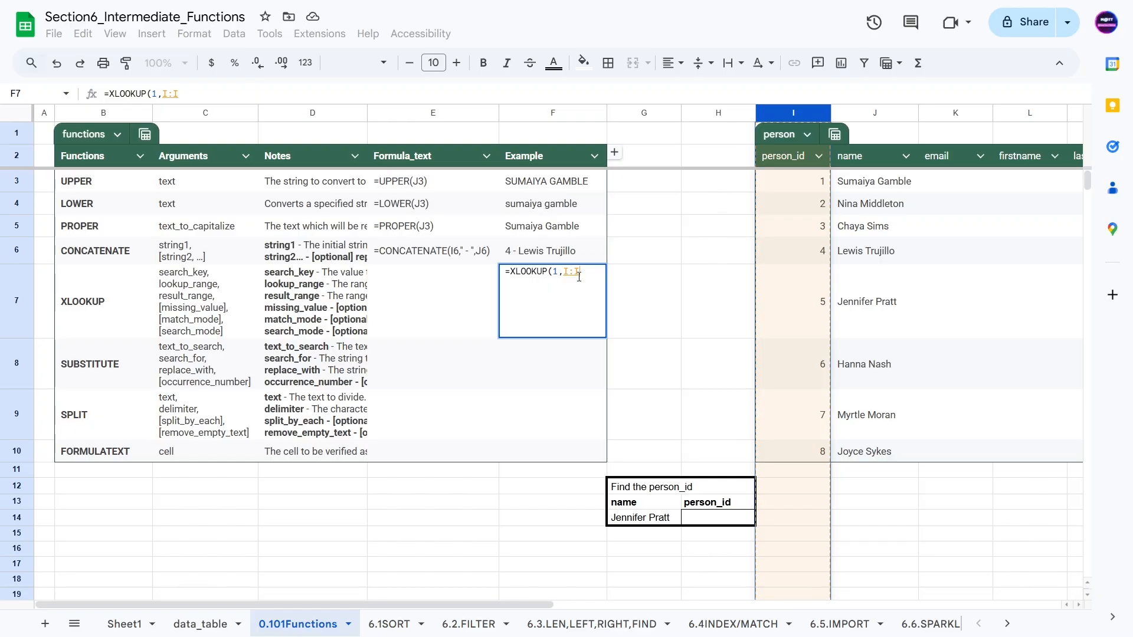
drag(794, 174, 782, 446)
Complete the F7 formula with person[name] as the result range and "not found" as the missing value
text(,)
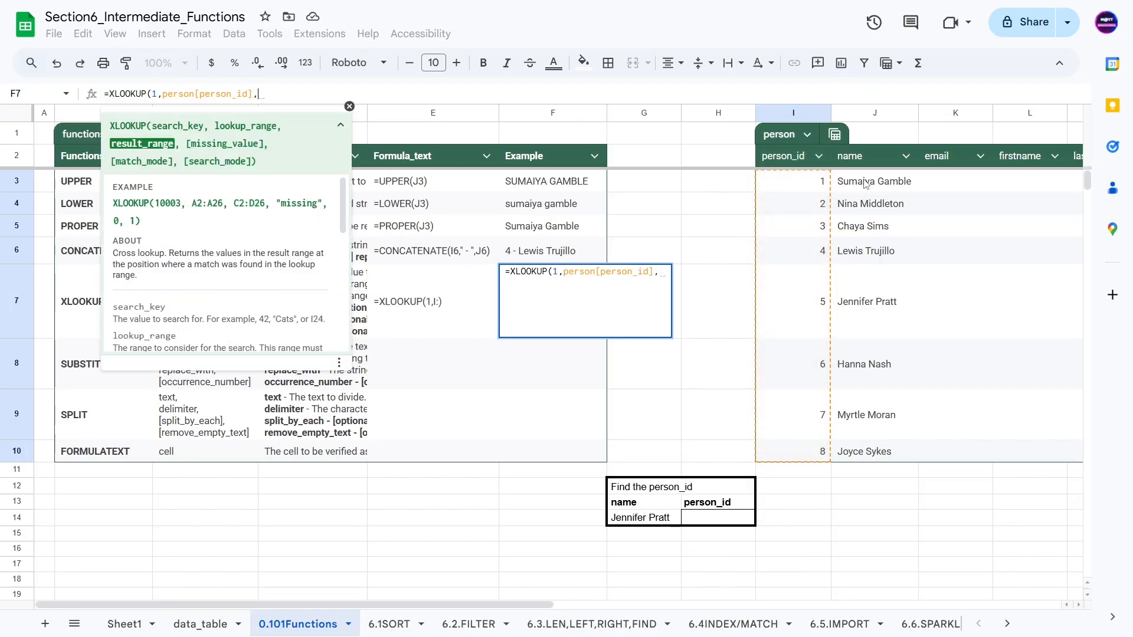
drag(859, 188, 862, 454)
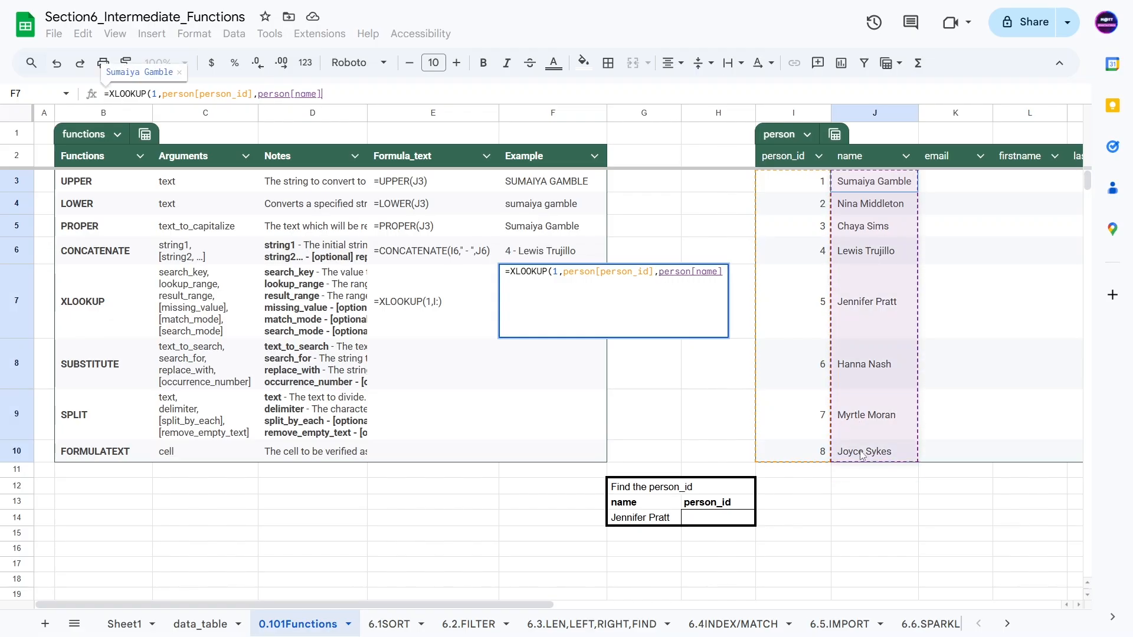
click(723, 273)
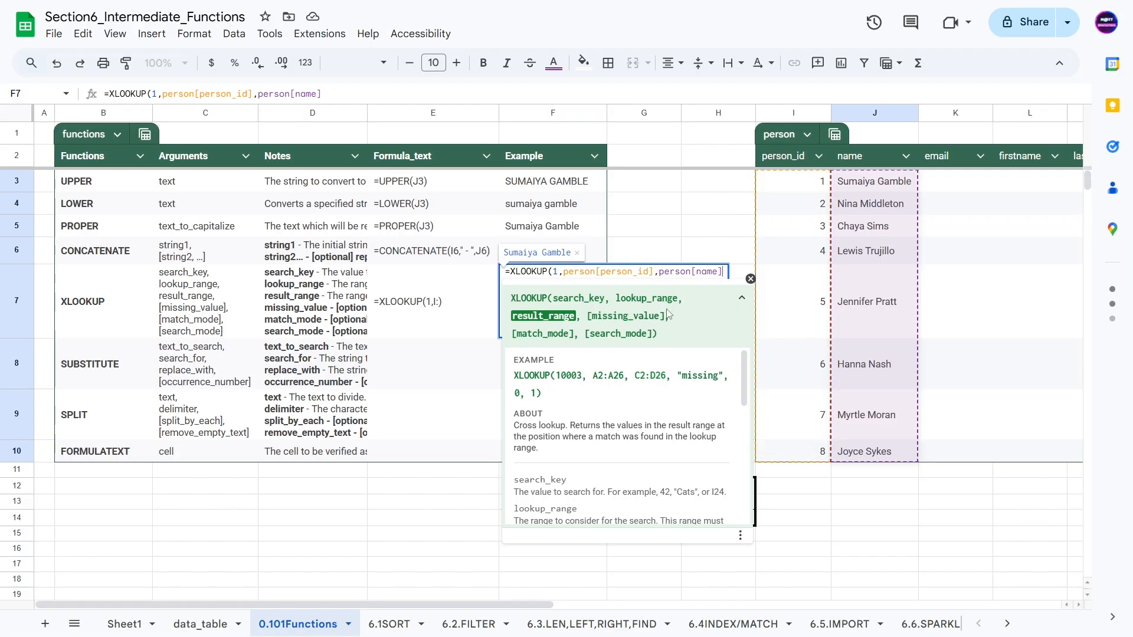
text(,)
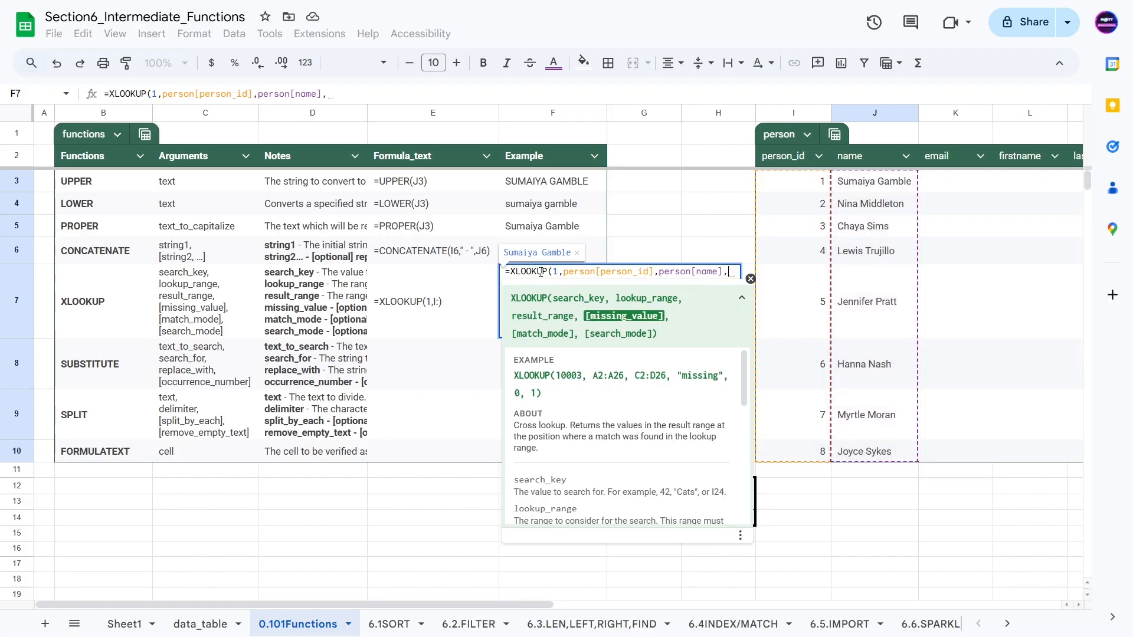
text("not foun)
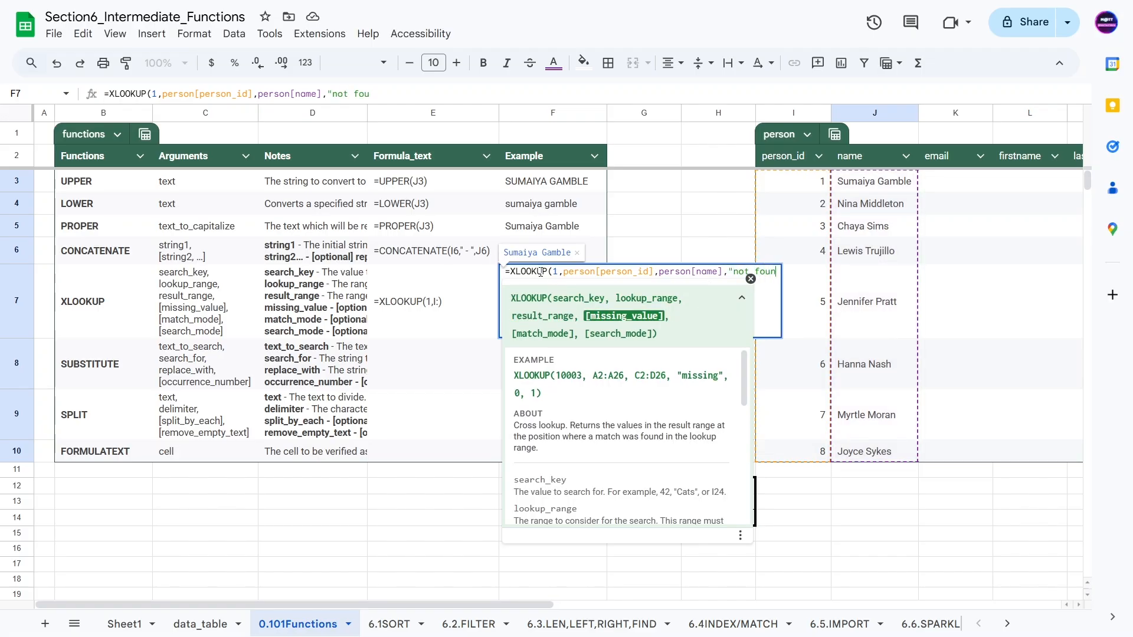
text(d"))
key(Return)
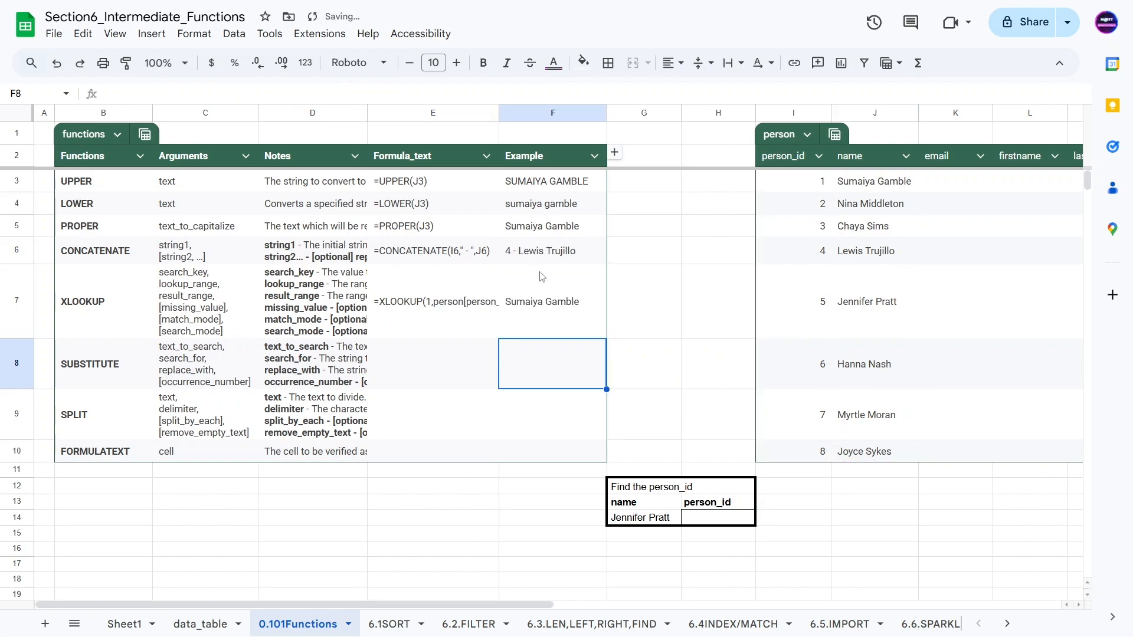
Change the XLOOKUP search key in F7 to 4 and check the formula against the person_id column
click(569, 289)
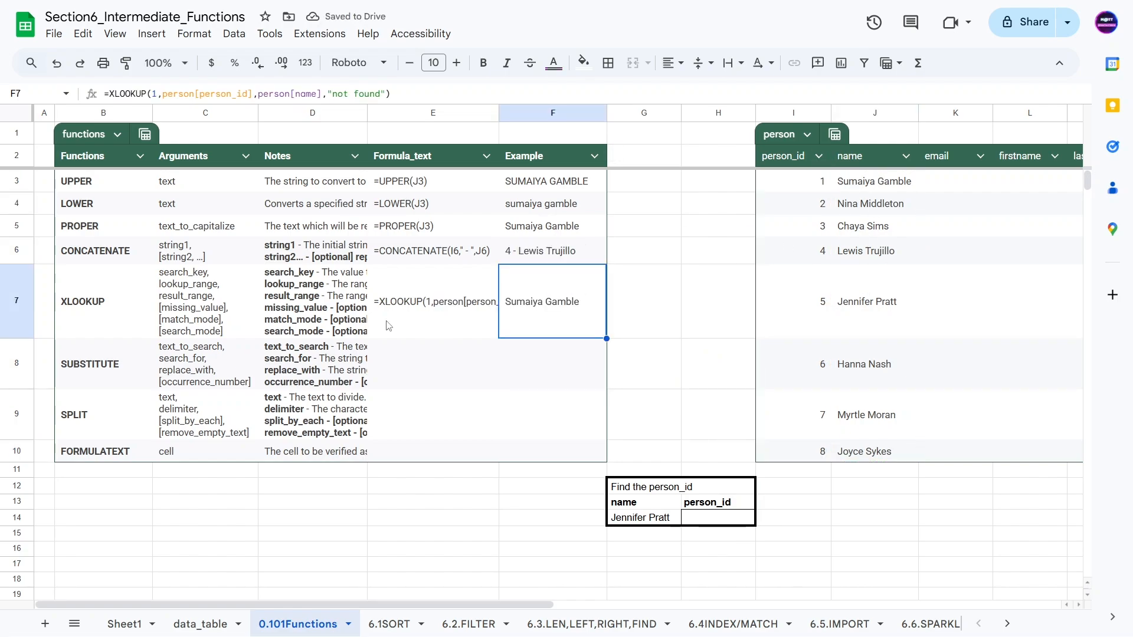
click(164, 93)
double_click(155, 95)
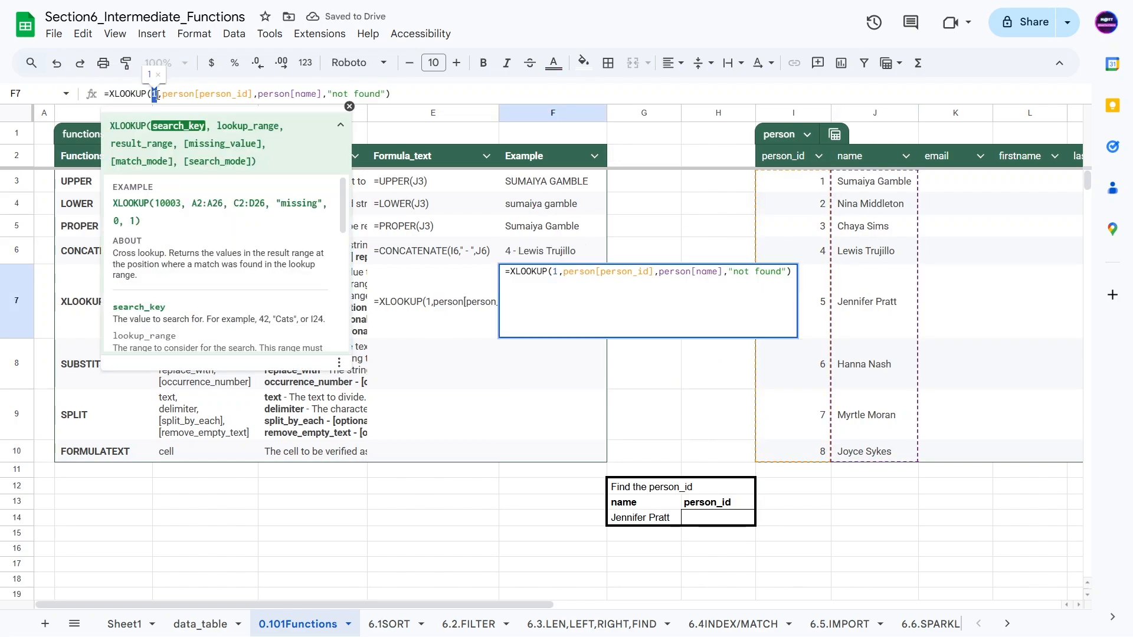
text(4)
key(Return)
key(Up)
key(Return)
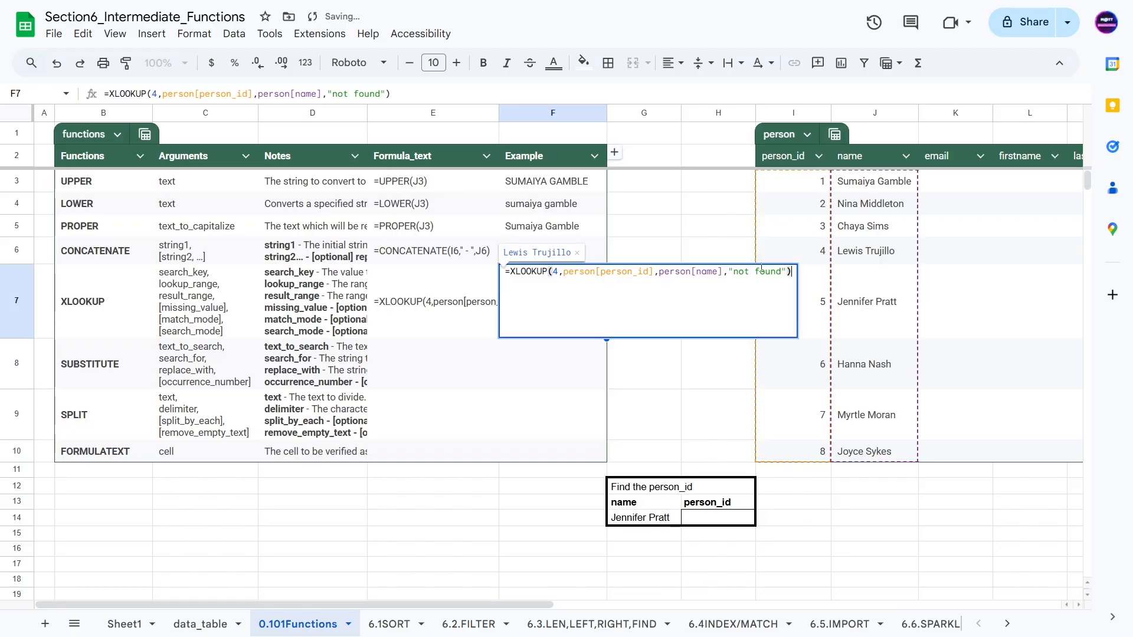
click(811, 181)
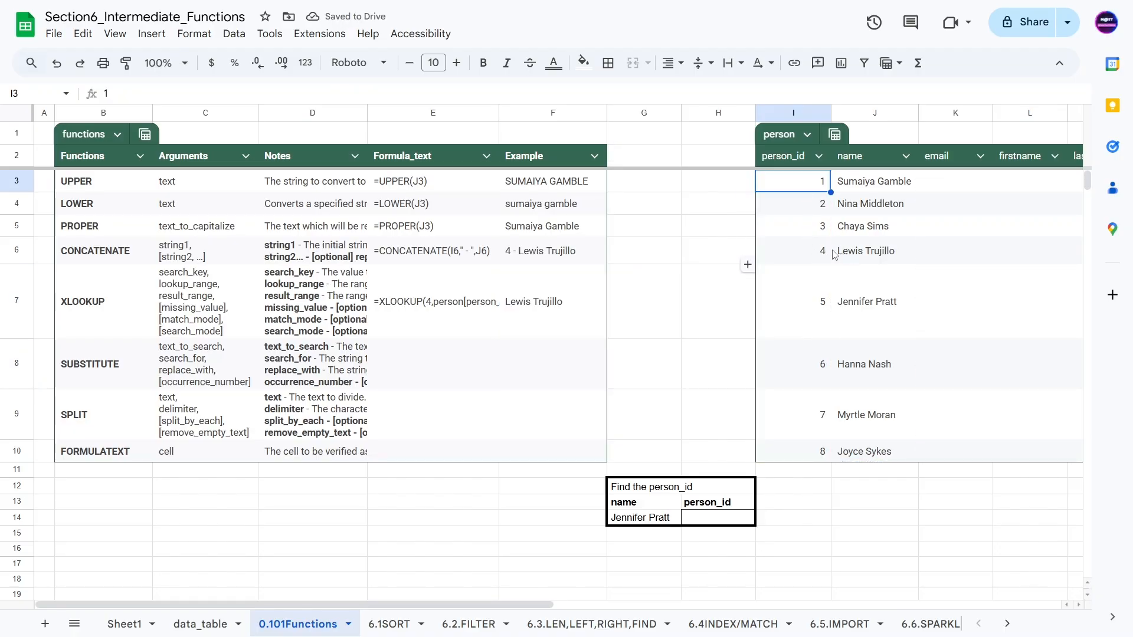
Set the XLOOKUP search key in F7 to 10 and recheck the formula's ranges
click(551, 302)
click(154, 93)
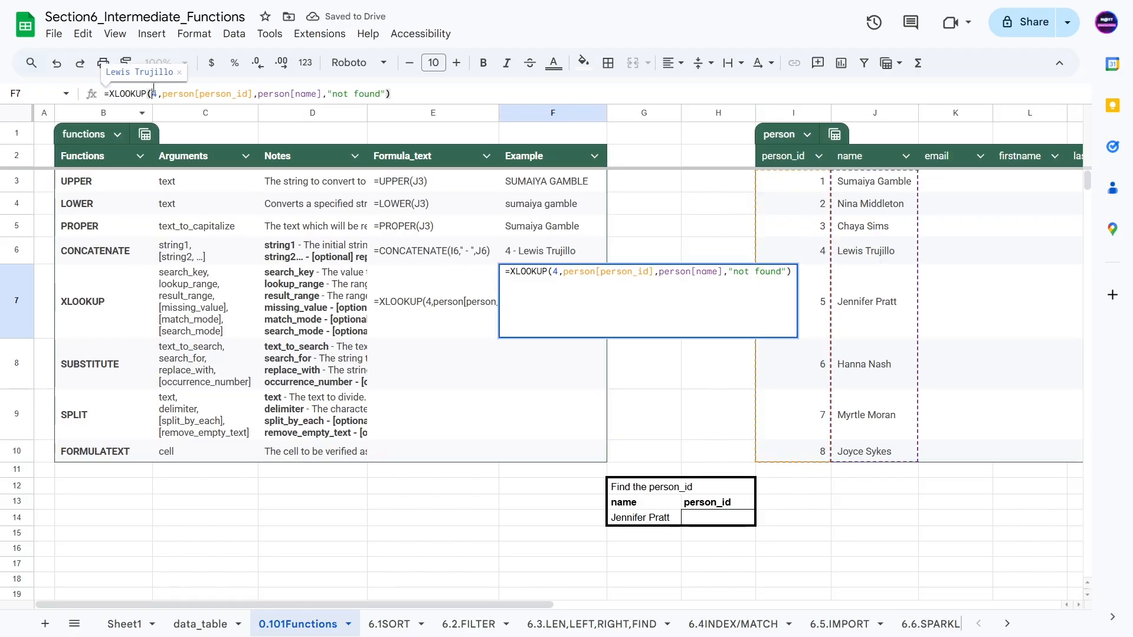
double_click(153, 93)
text(10)
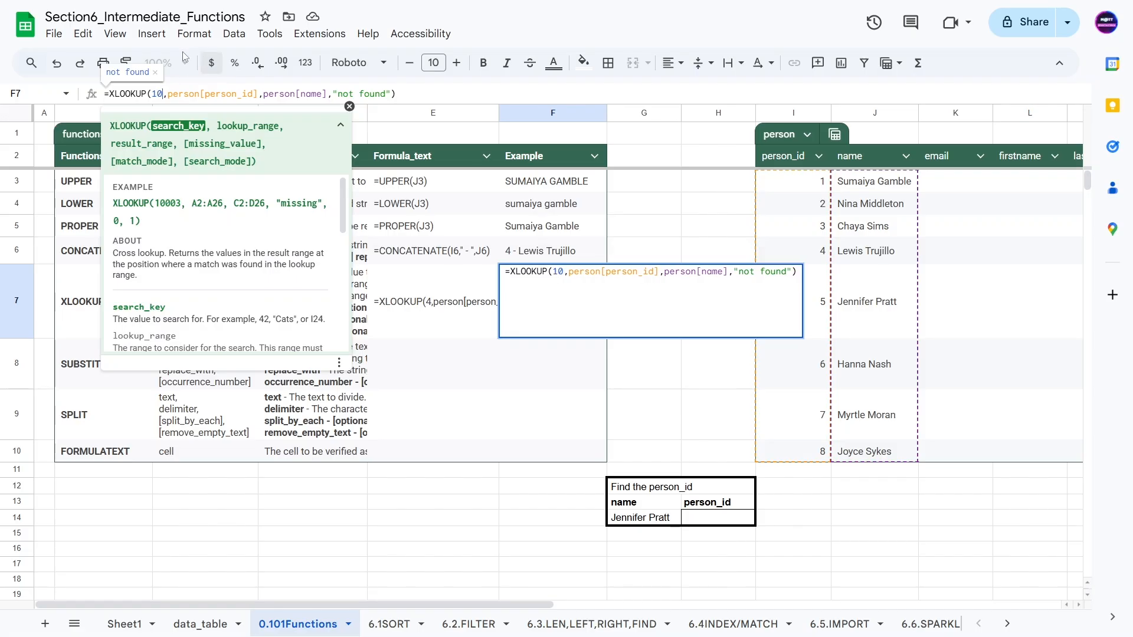
key(Return)
double_click(540, 302)
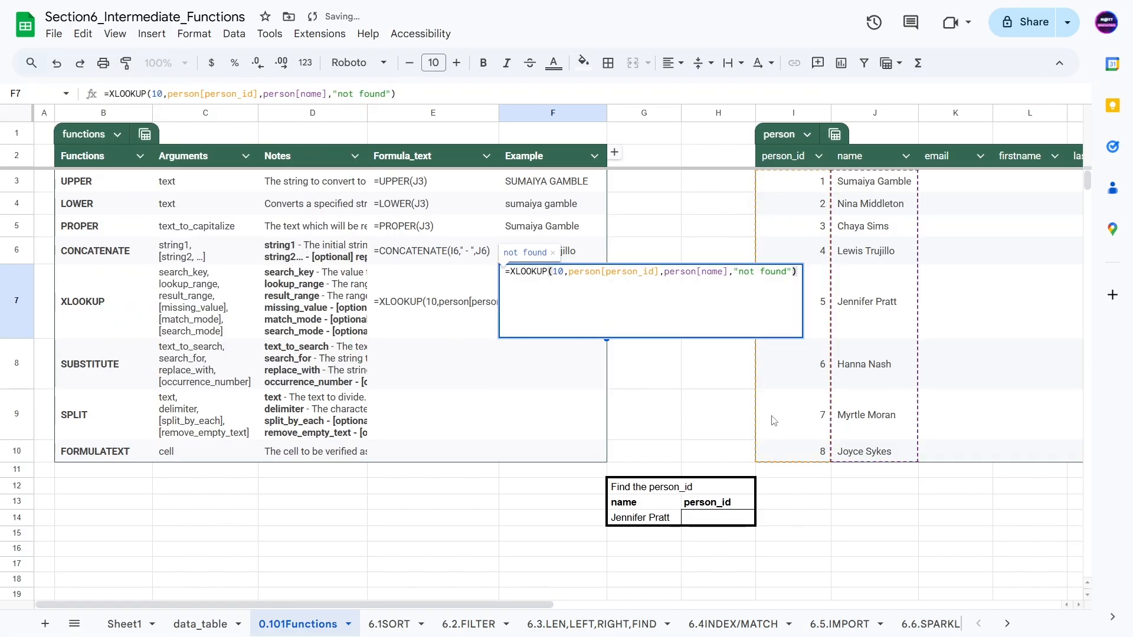
click(466, 451)
Replace the search key in F7's XLOOKUP formula with a reference to cell G7
click(539, 317)
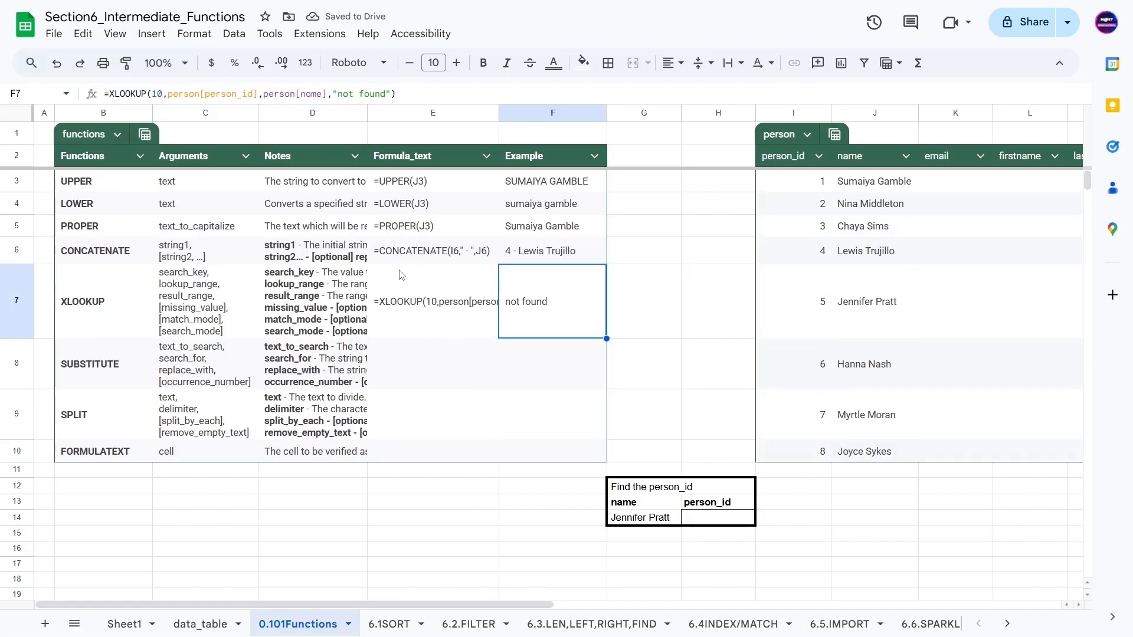
click(160, 94)
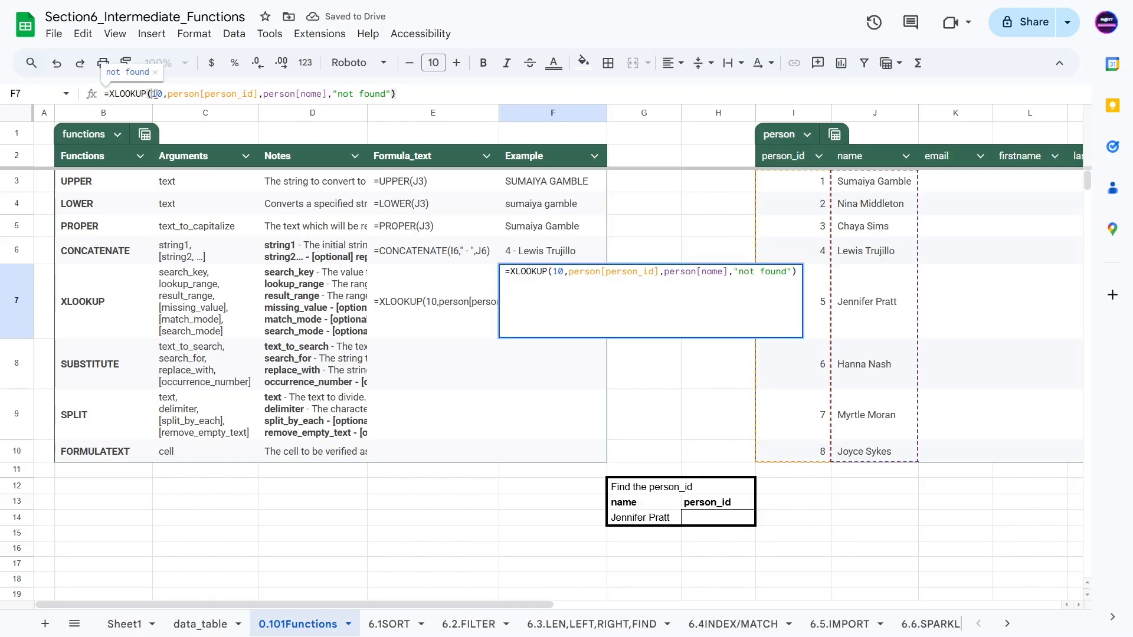
double_click(159, 94)
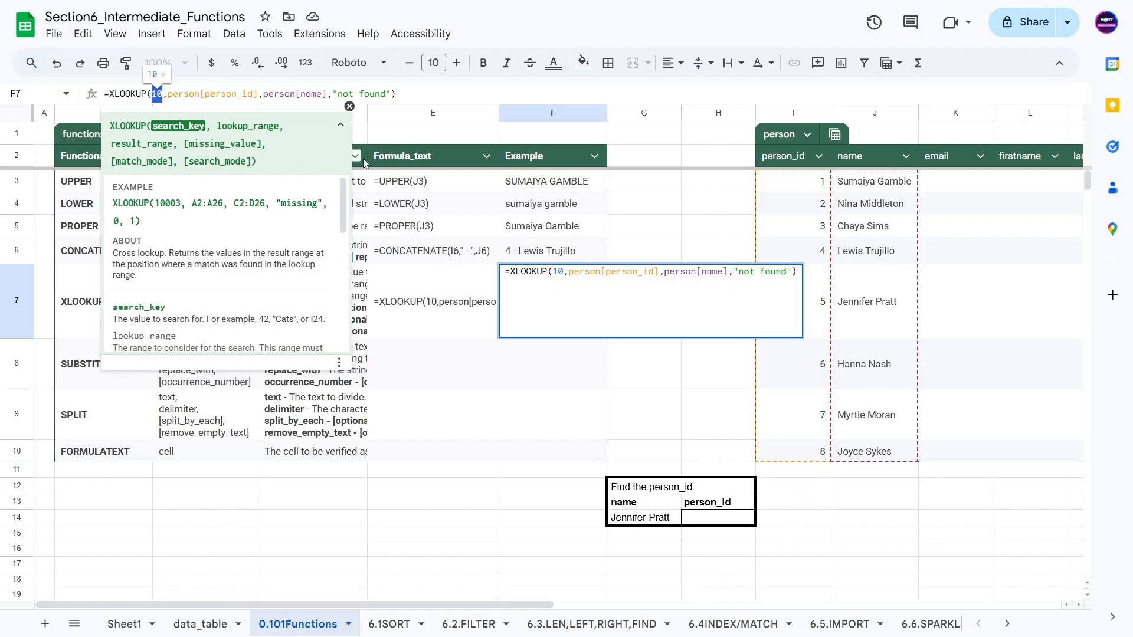
text(G7)
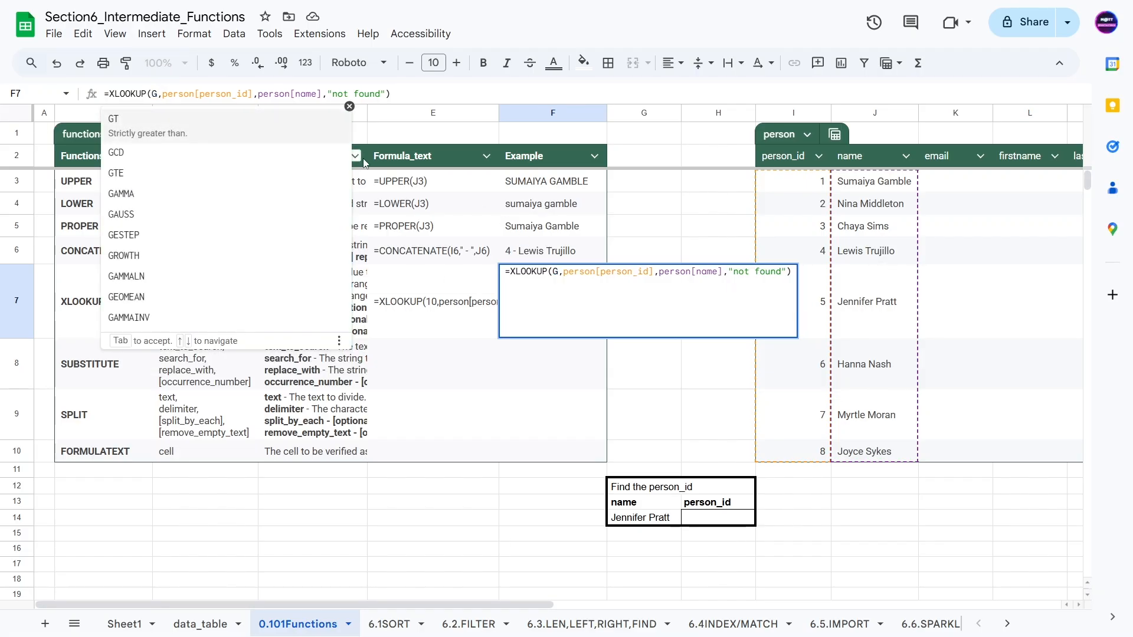
key(Return)
Enter 4 in G7 as the search value, and undo both that entry and the G7 reference in F7
double_click(653, 311)
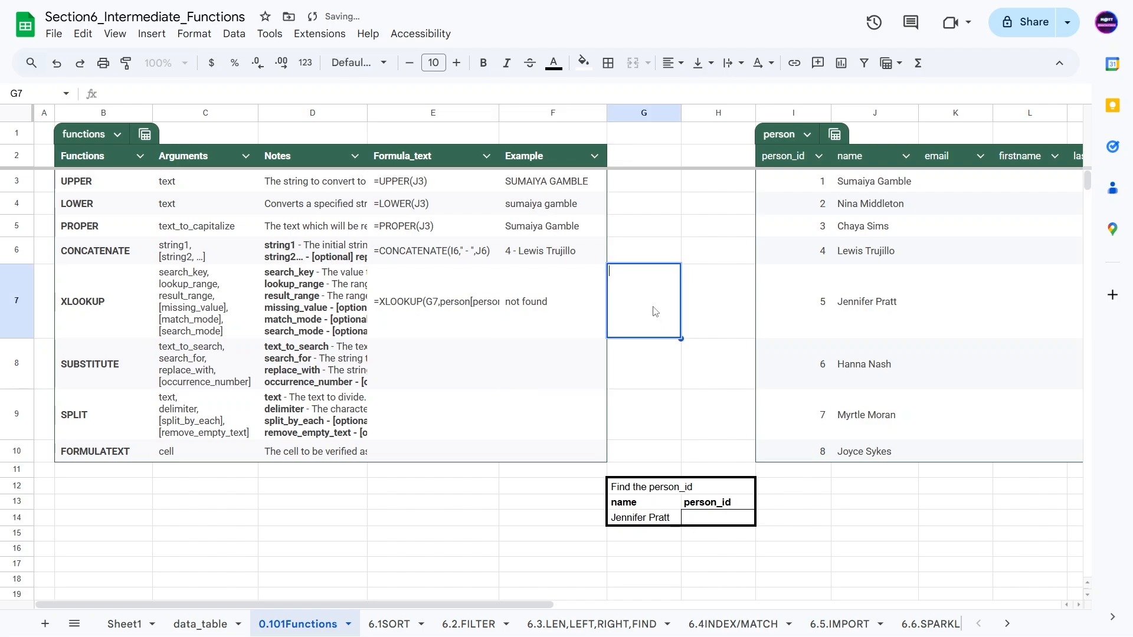
click(473, 308)
click(624, 296)
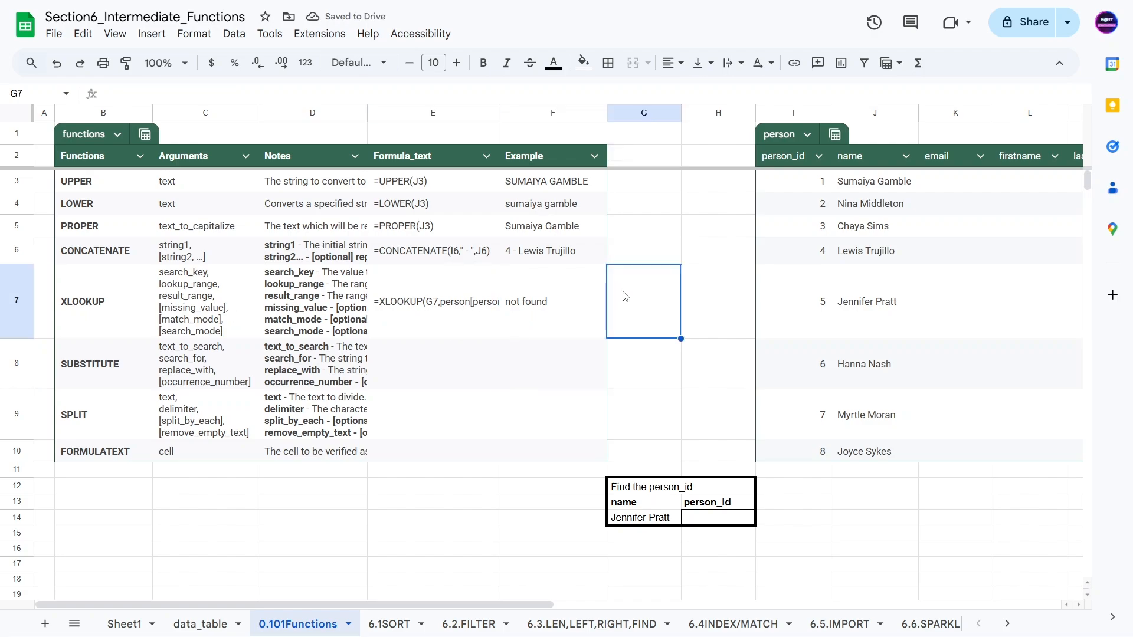
text(4)
key(Return)
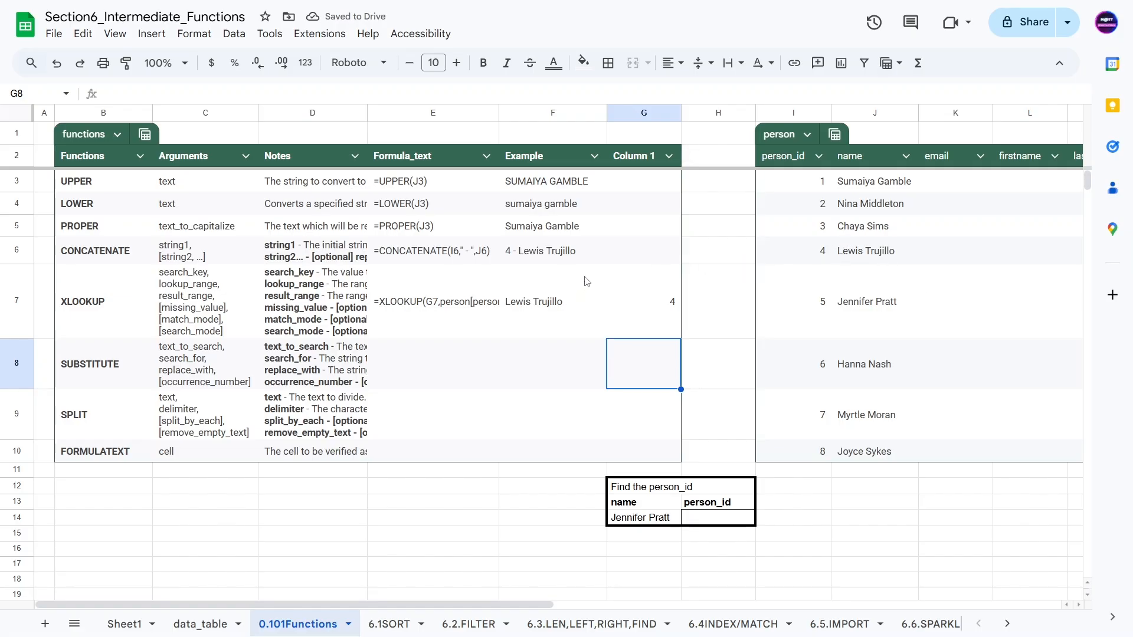
key(ctrl+z)
key(ctrl+z)
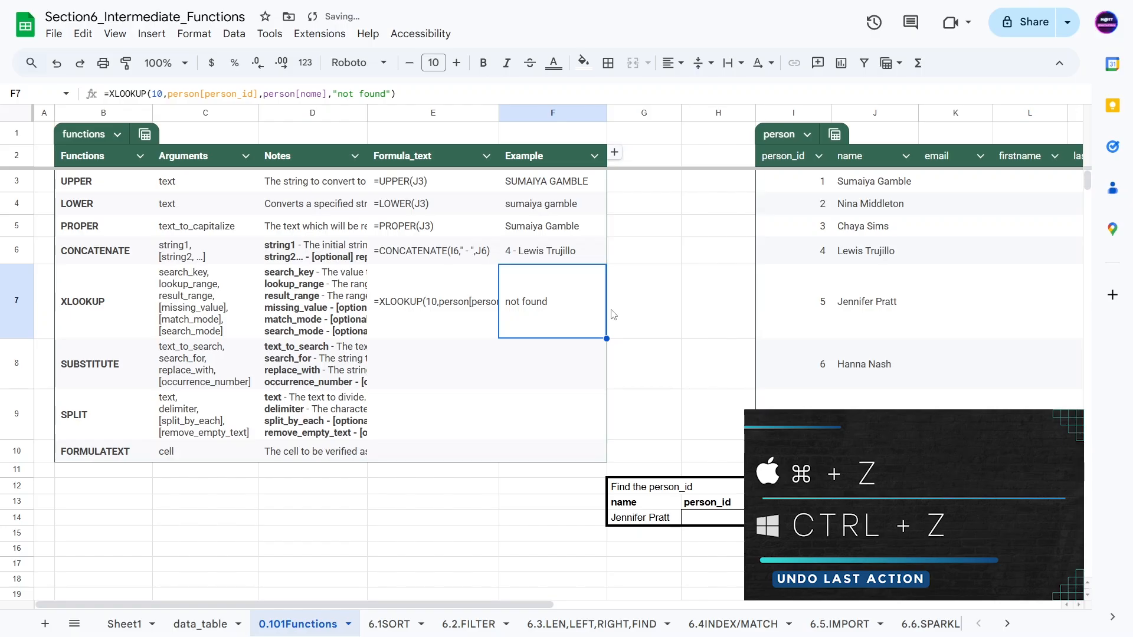
Set the search key of the XLOOKUP formula in F7 to 7
double_click(157, 93)
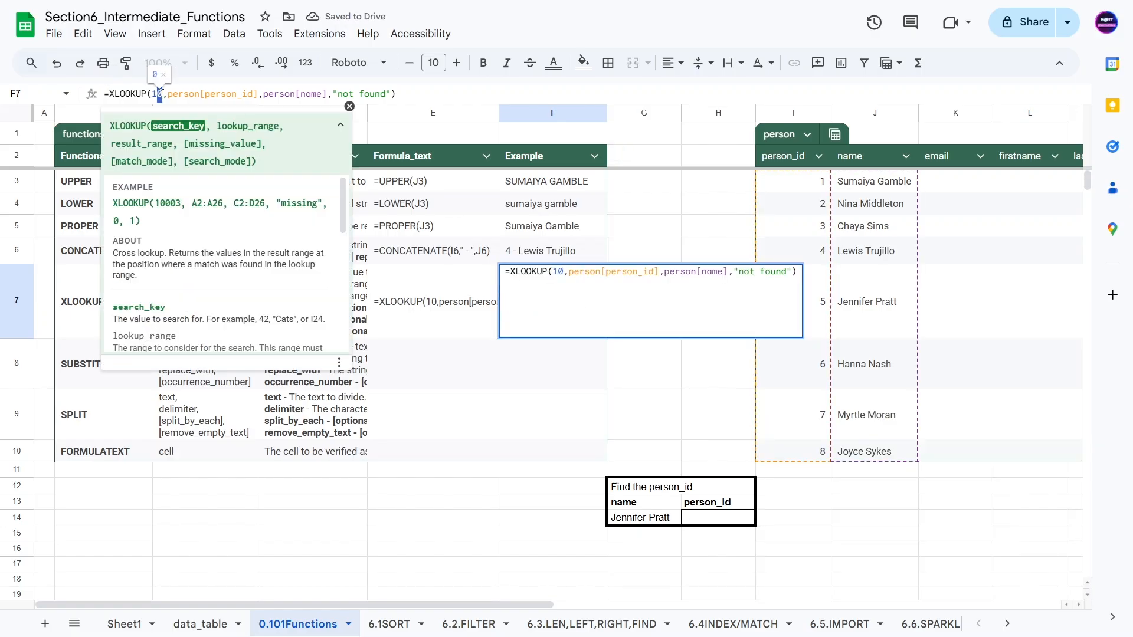
text(7)
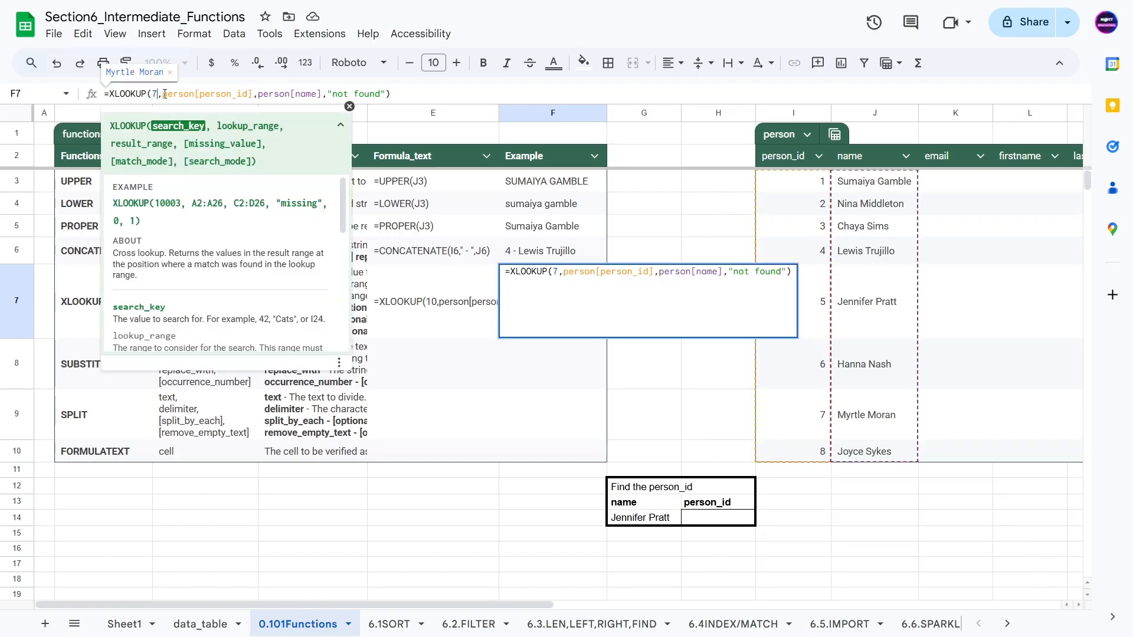
key(Return)
double_click(438, 333)
click(389, 408)
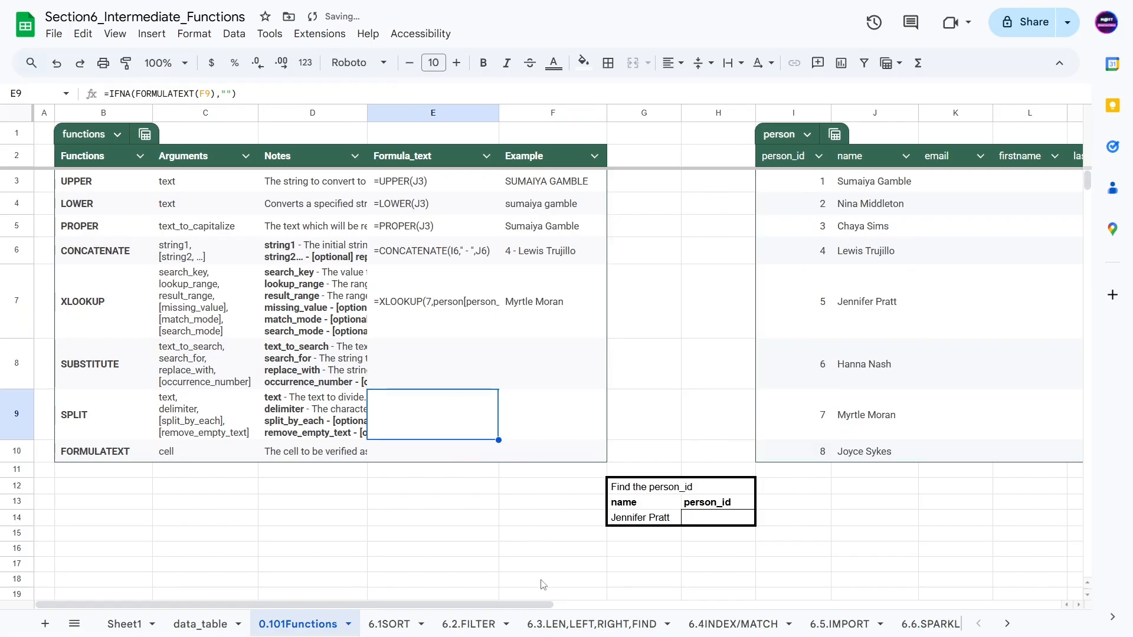
Start an XLOOKUP formula in H14, under person_id, using the name in G14 as the search key
click(546, 547)
click(627, 520)
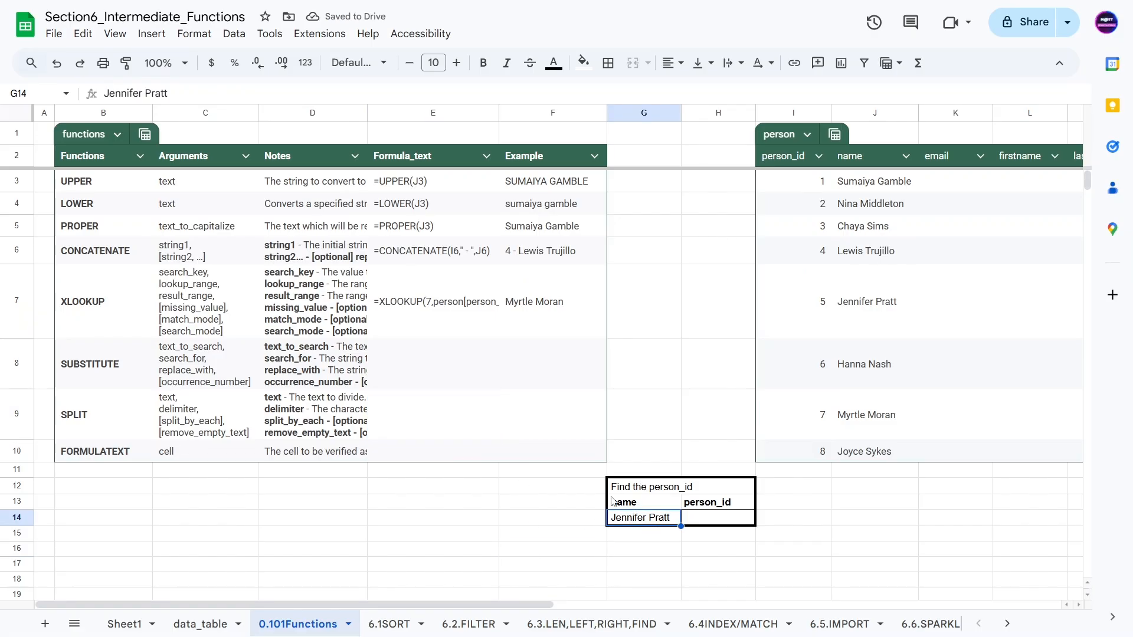
click(702, 521)
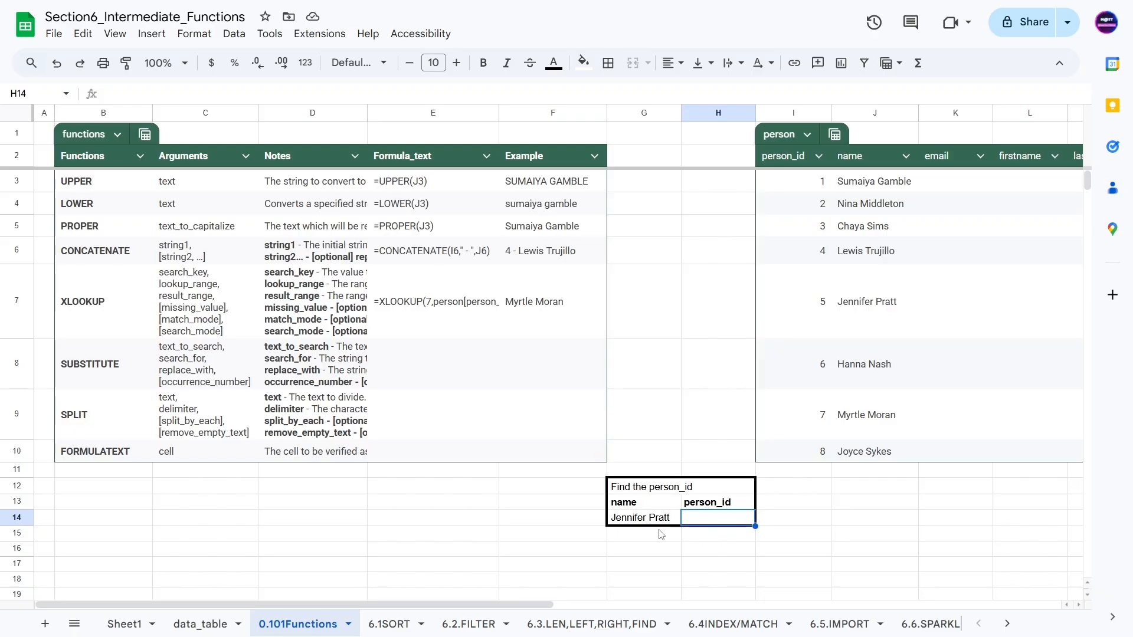
text(=)
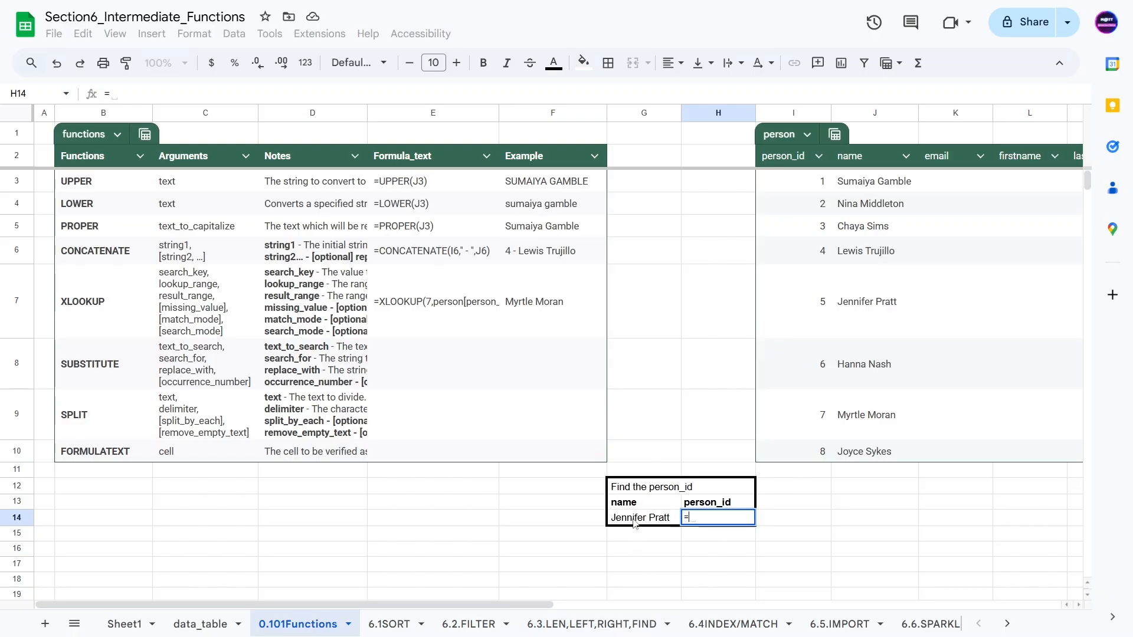
text(xlookup)
key(Tab)
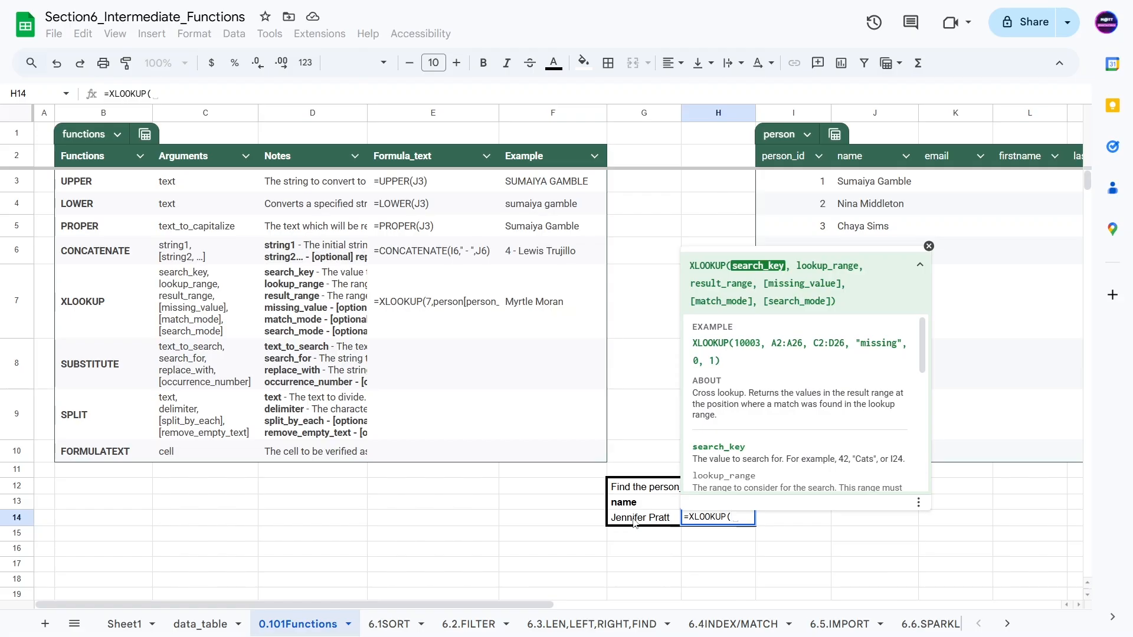
click(634, 522)
text(,)
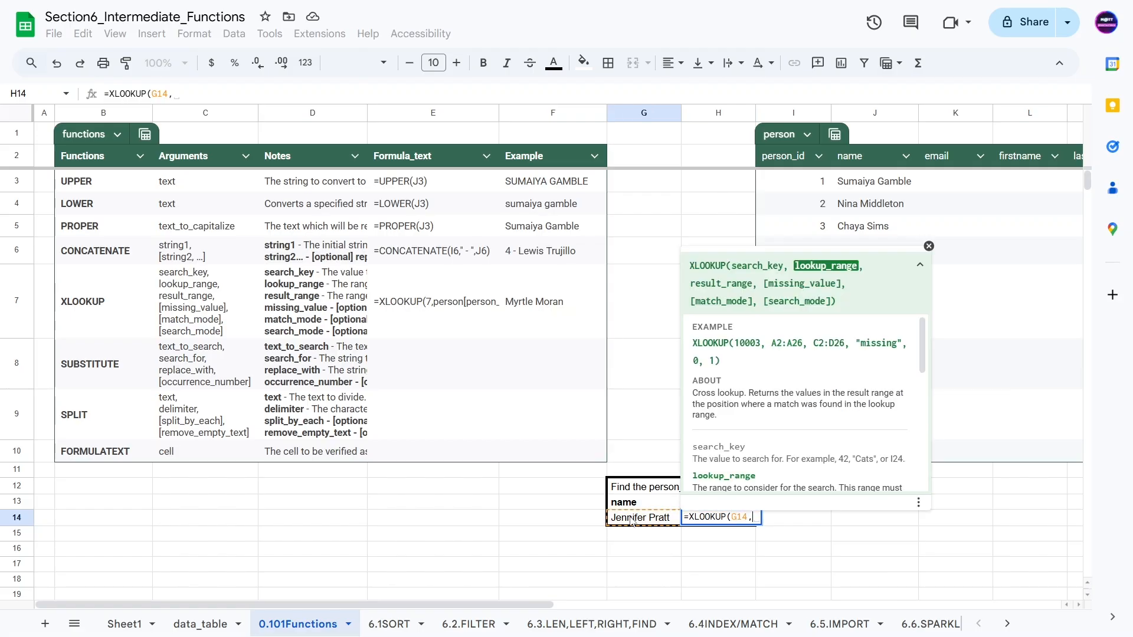
Complete H14's XLOOKUP with person[name] as the lookup range and person[person_id] as the result range
click(929, 247)
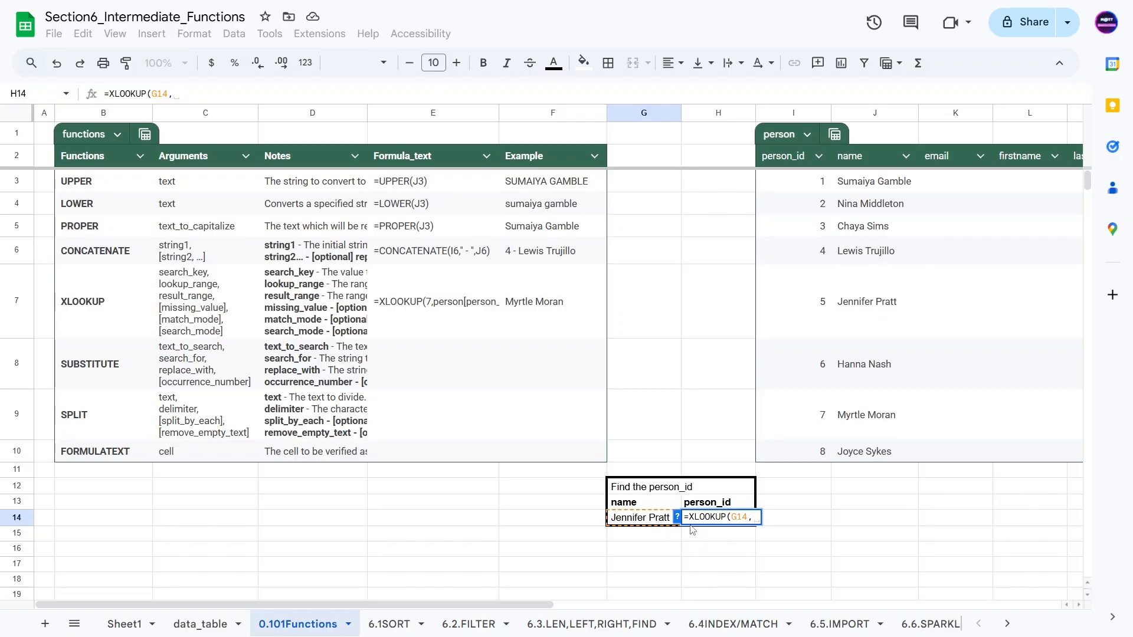
drag(853, 188, 859, 451)
text(,)
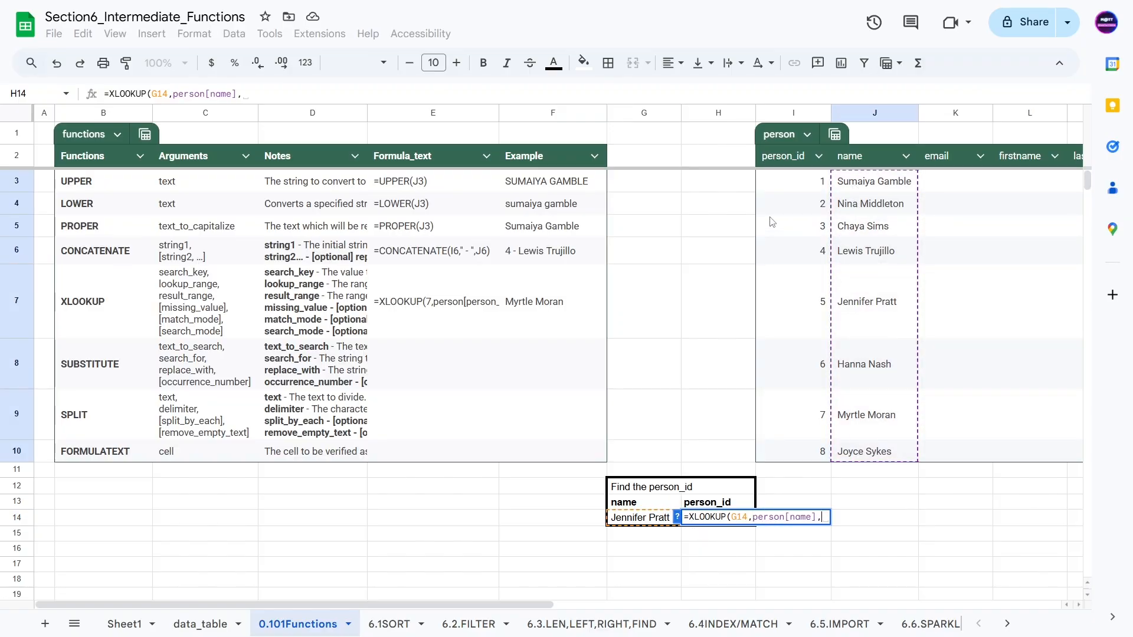
drag(784, 187, 779, 463)
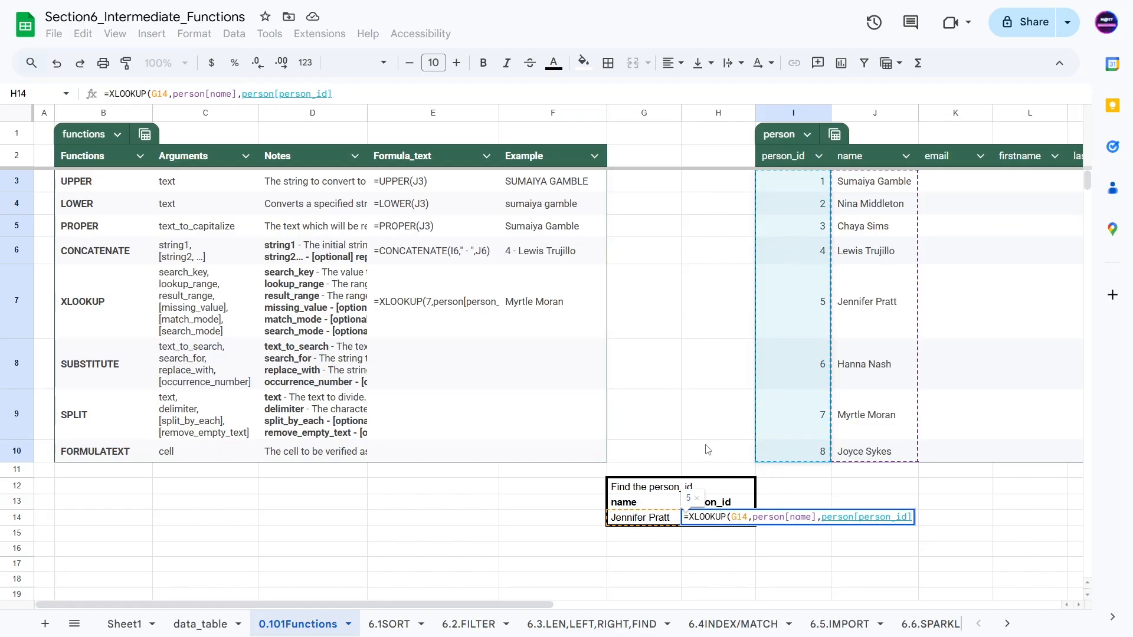
text())
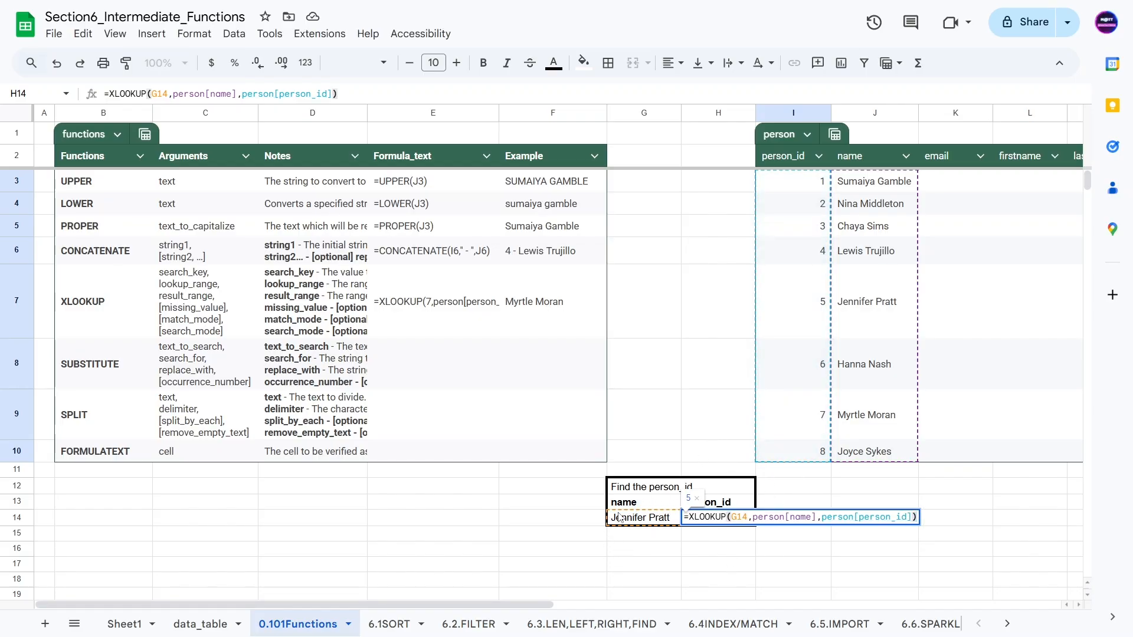
key(Return)
click(721, 523)
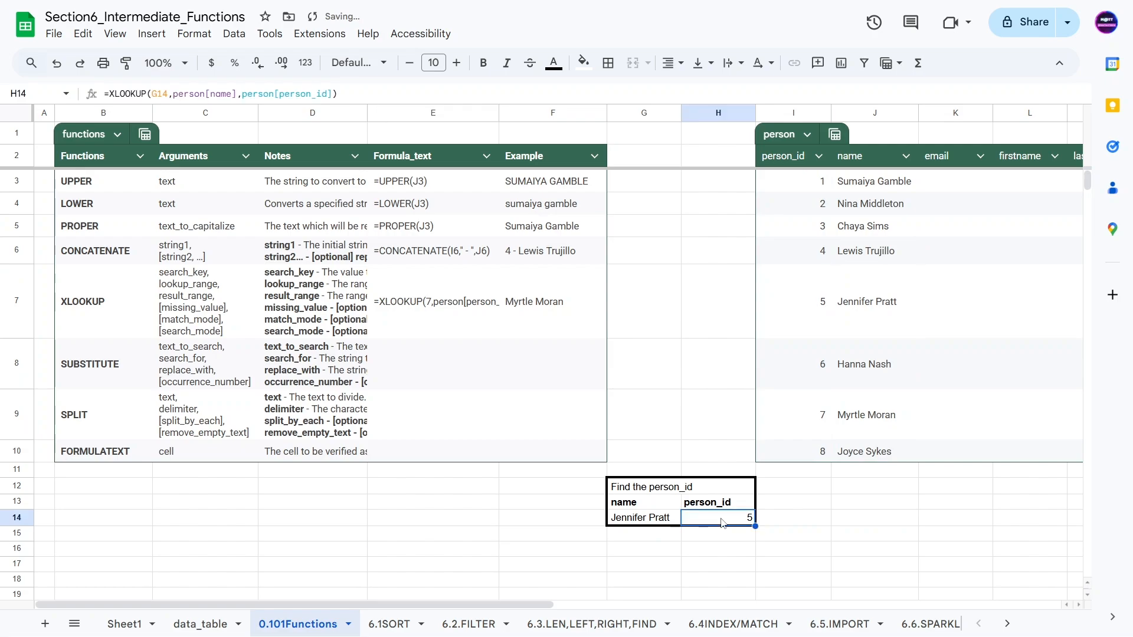
Test the H14 lookup by copying the name from J9 into G14, and undo that replacement
click(861, 417)
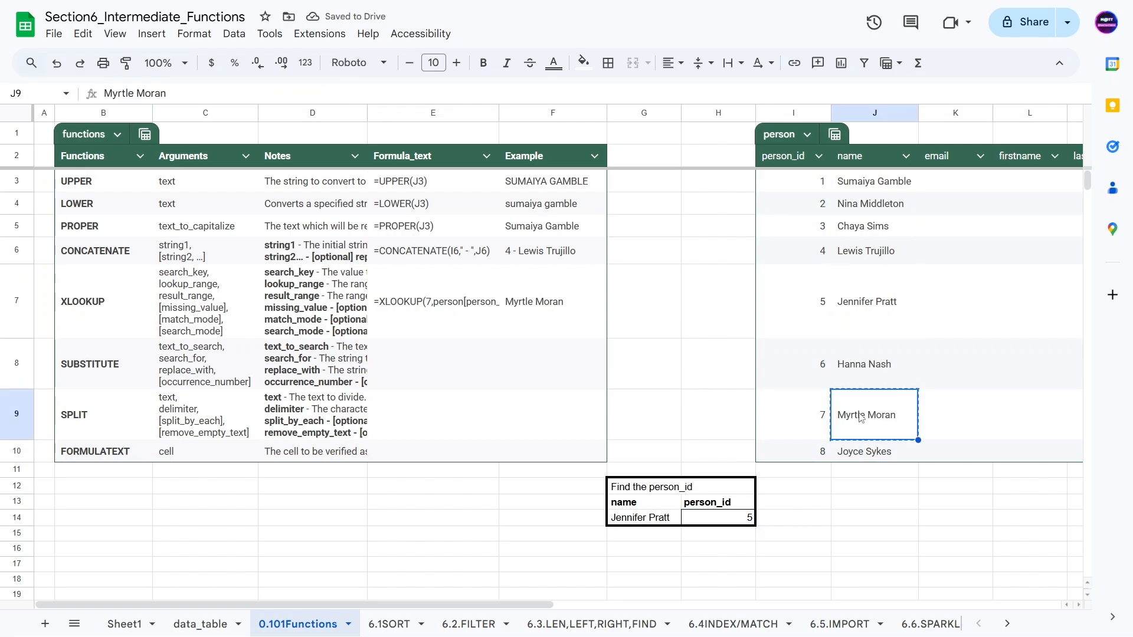
click(627, 520)
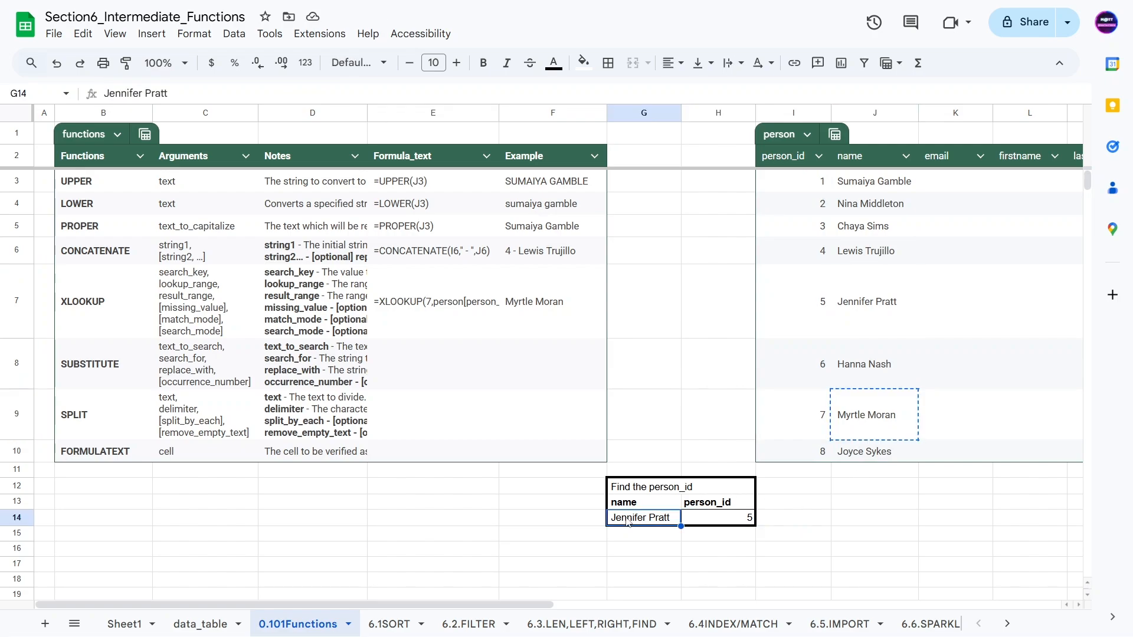
text(Myrtle Moran)
click(533, 534)
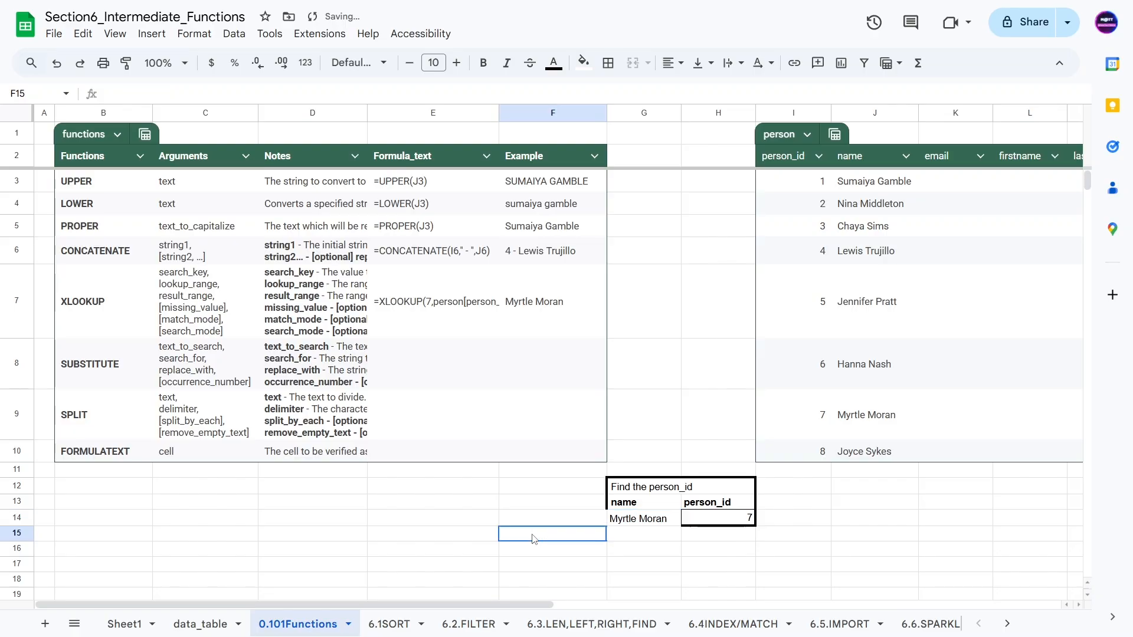
key(ctrl+z)
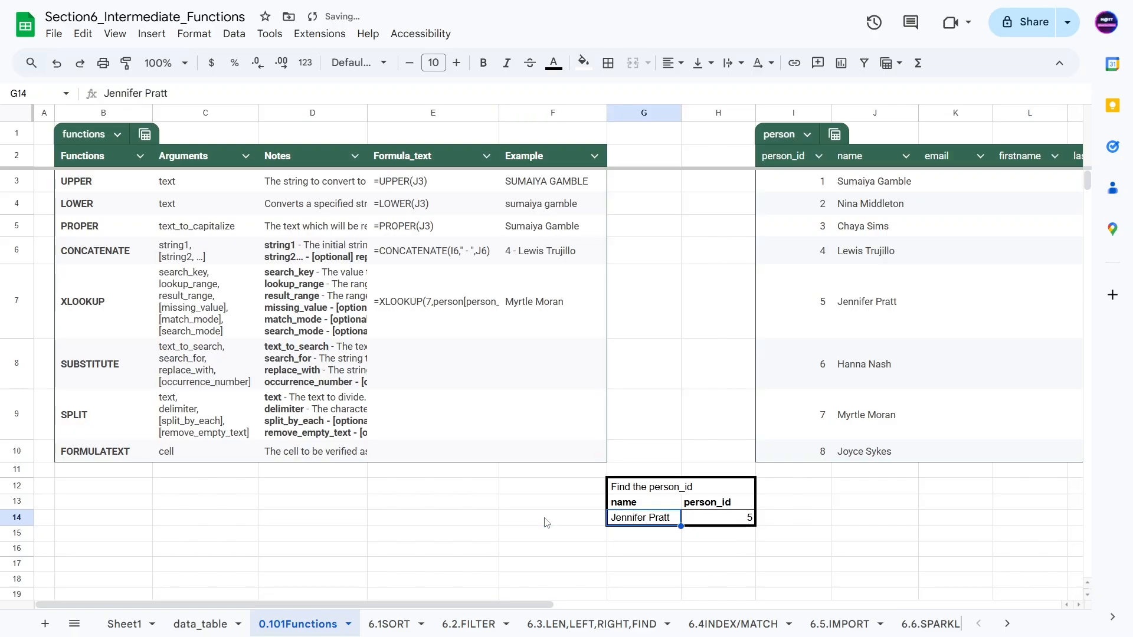
click(544, 523)
click(704, 526)
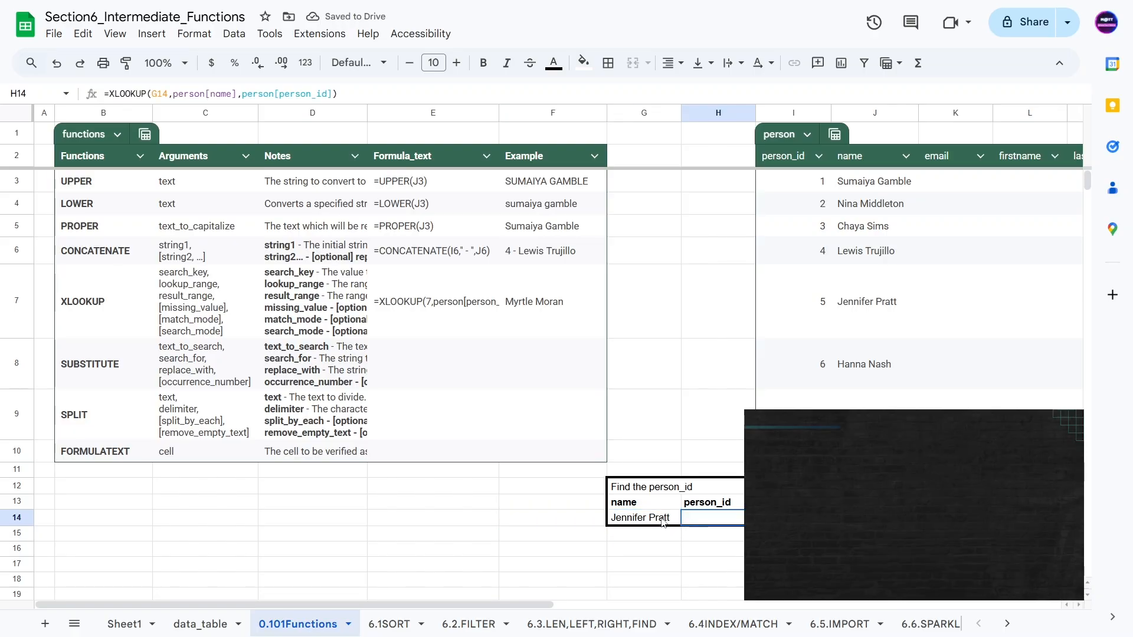
click(627, 520)
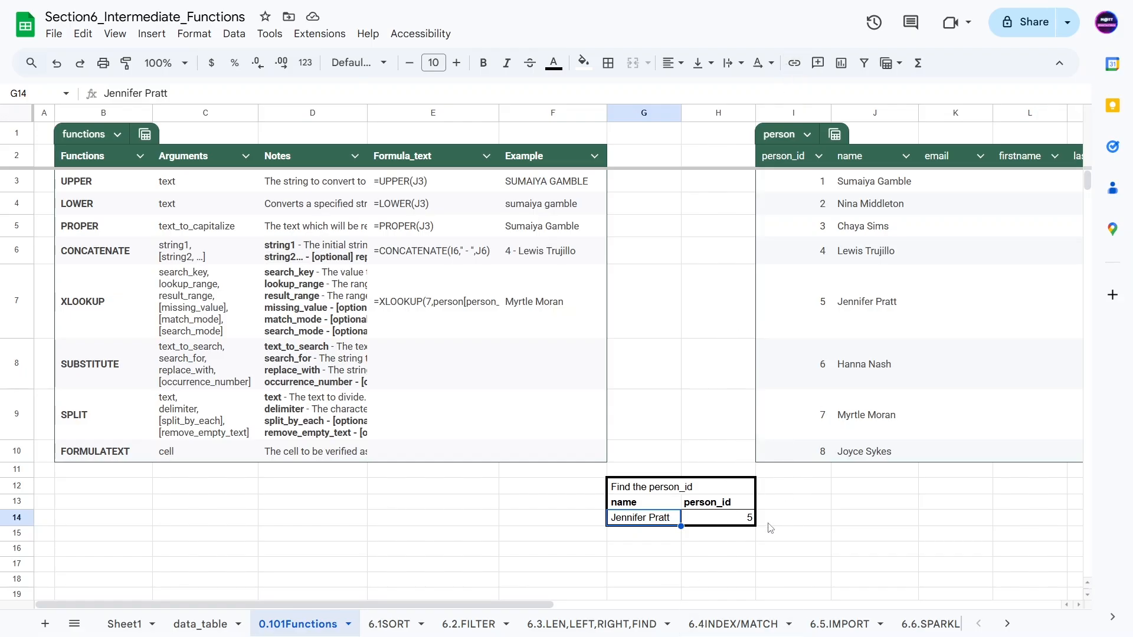
Start a SUBSTITUTE formula in K3 of the person table's email column with J3 as the text to search
click(97, 386)
click(297, 370)
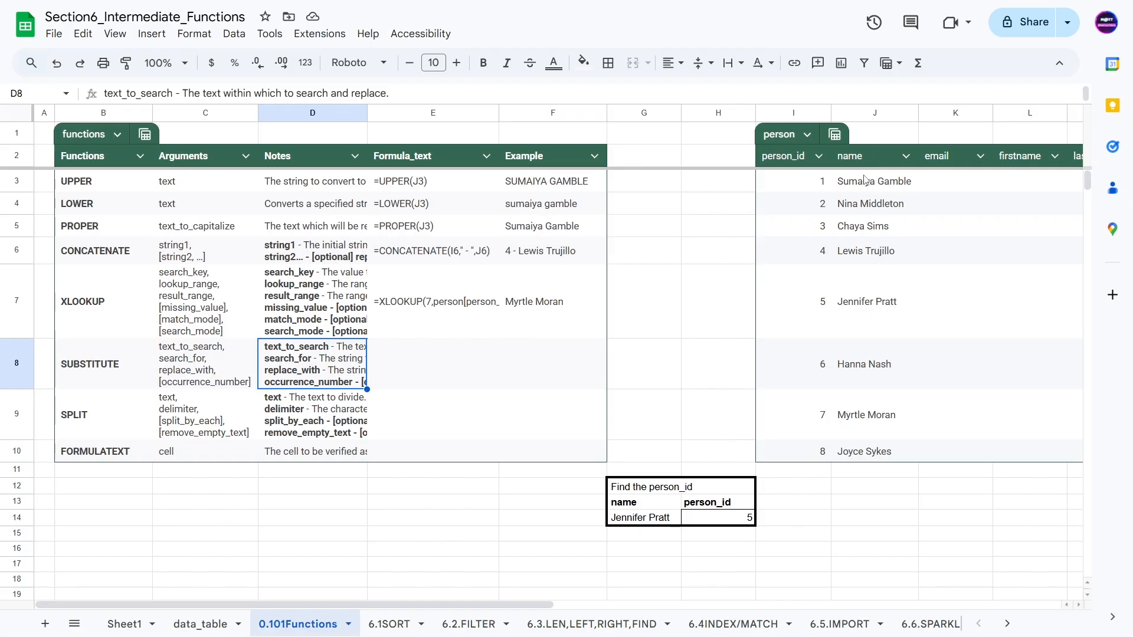
click(545, 374)
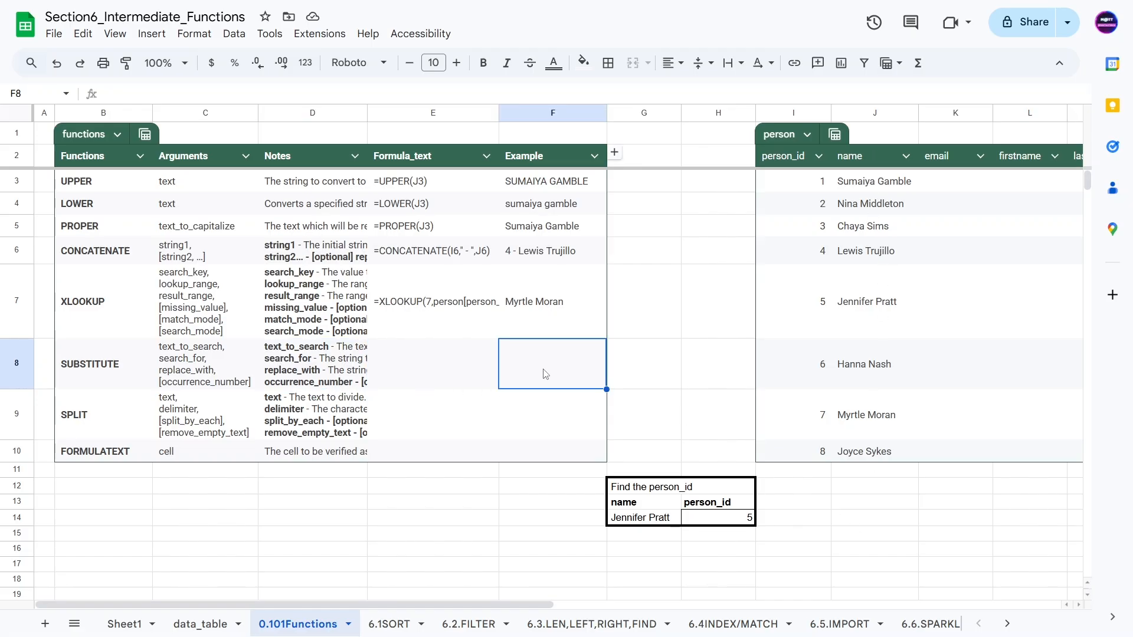
click(952, 184)
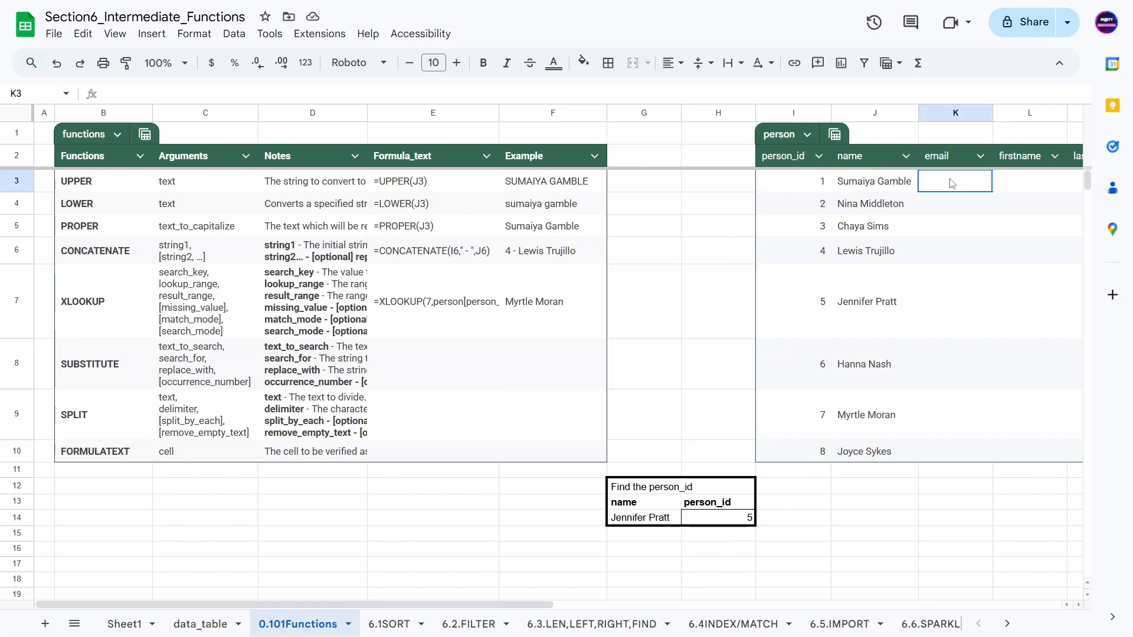
text(=)
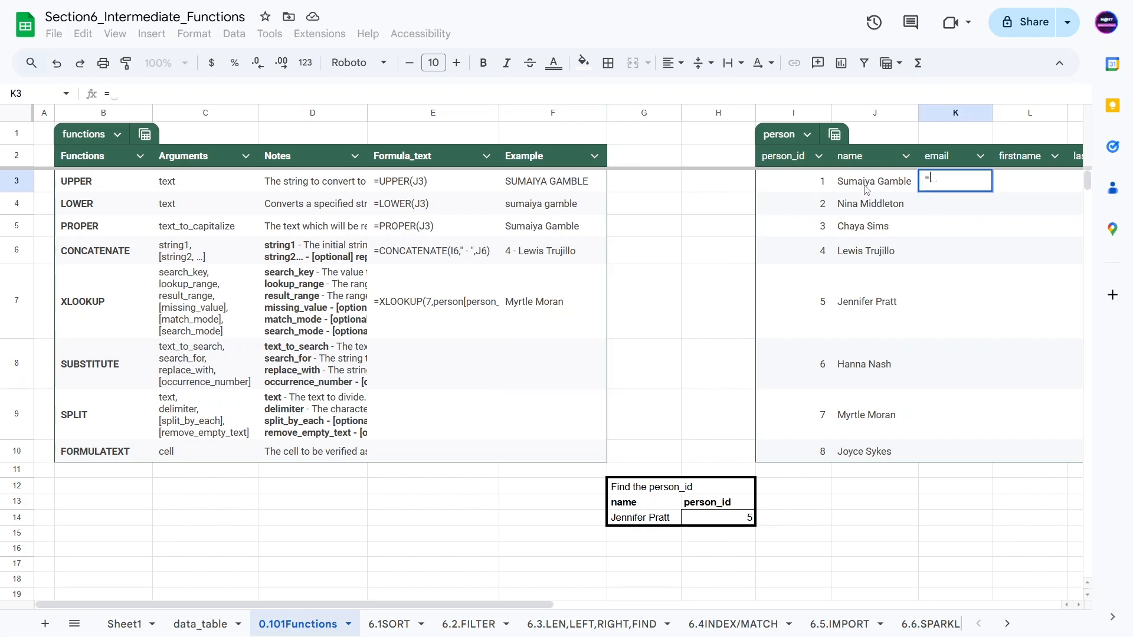
text(substit)
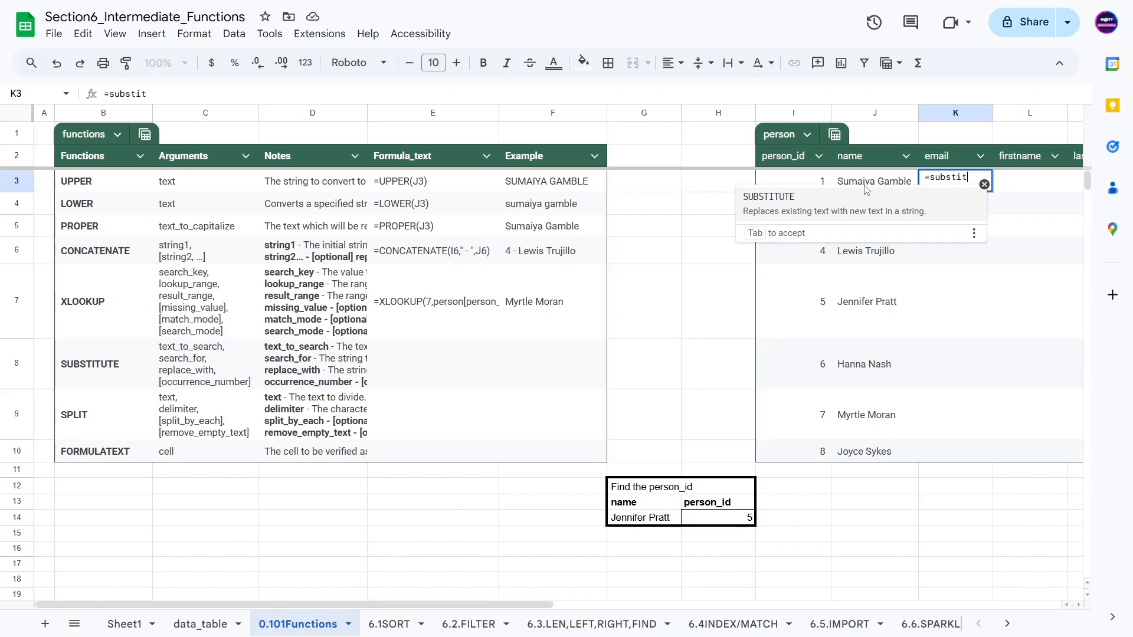
key(Tab)
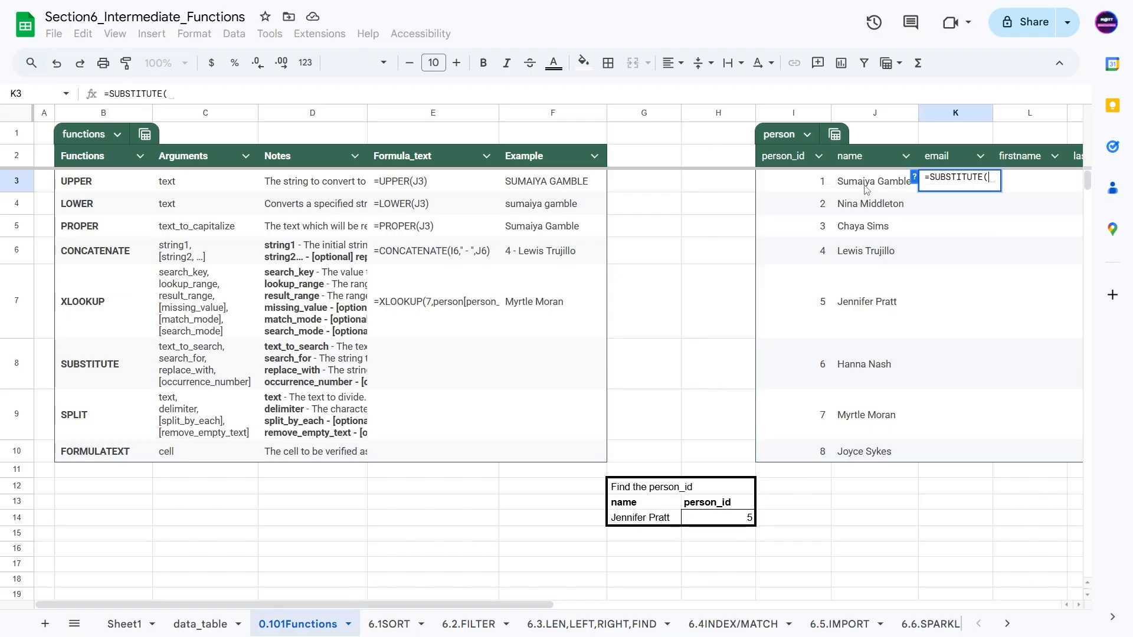
click(915, 178)
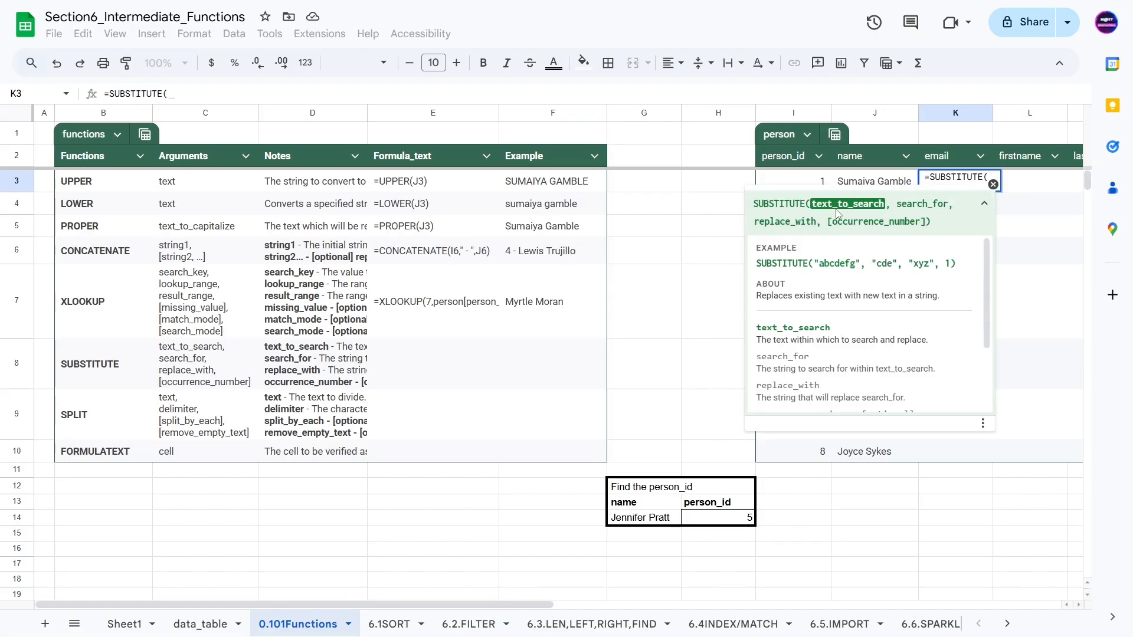
click(867, 185)
text(,)
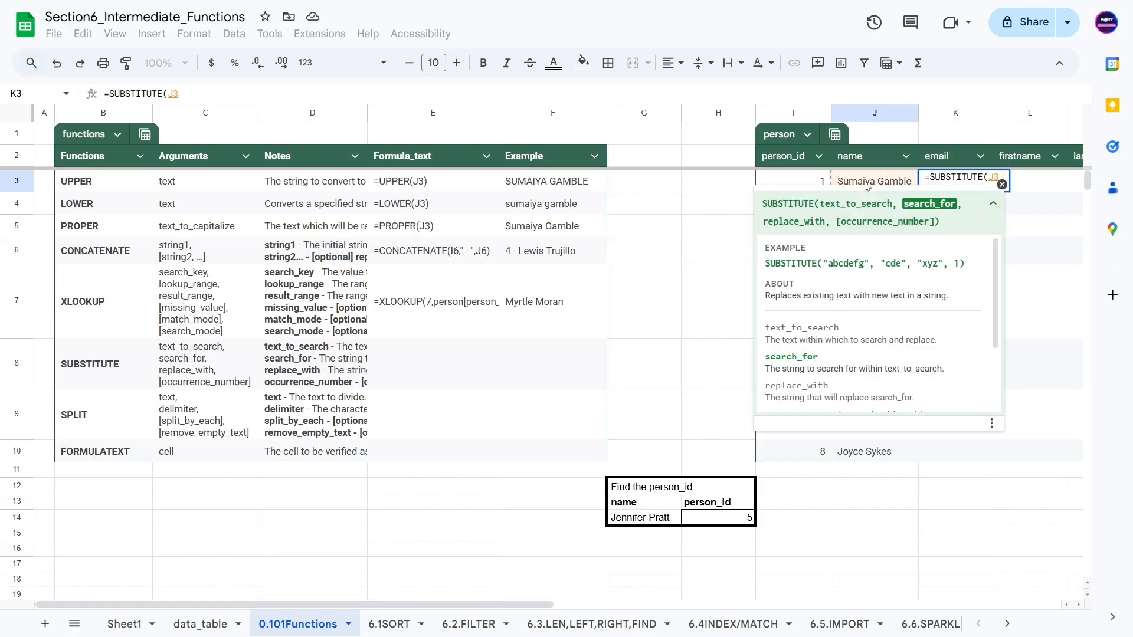
Complete K3's SUBSTITUTE formula so that it replaces the space " " with an underscore "_"
text(" ")
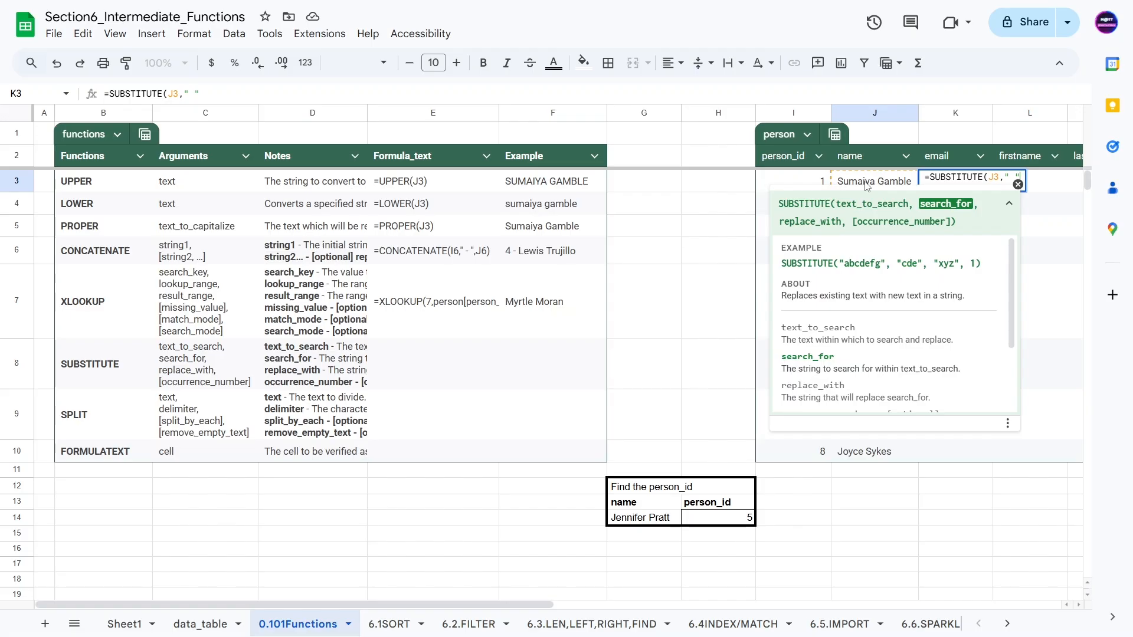
text(,)
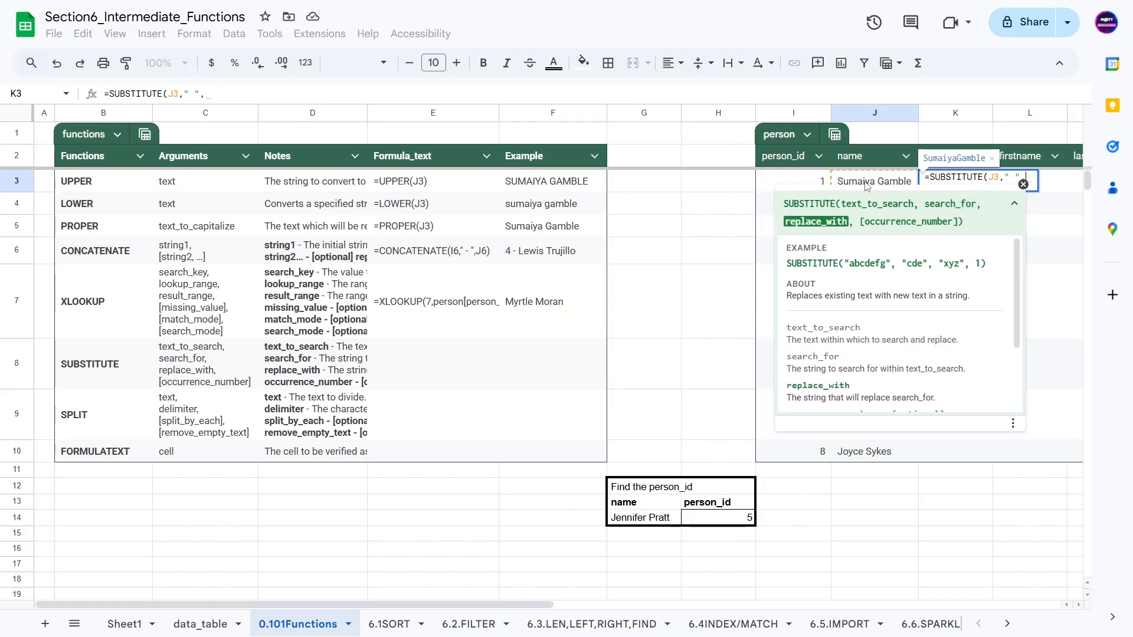
text("_")
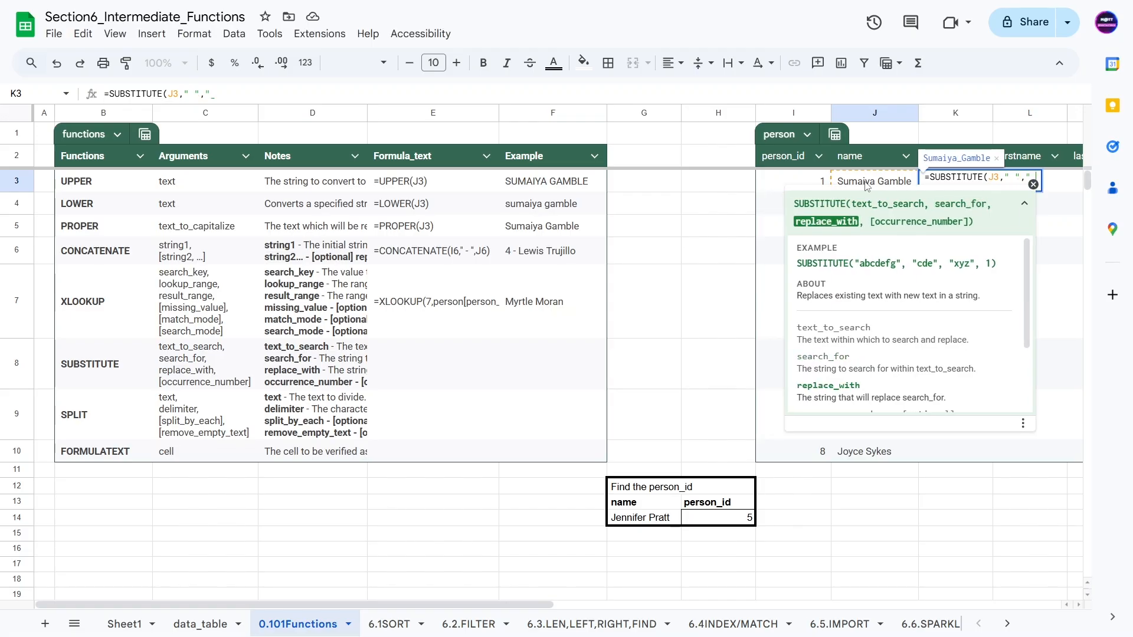
text())
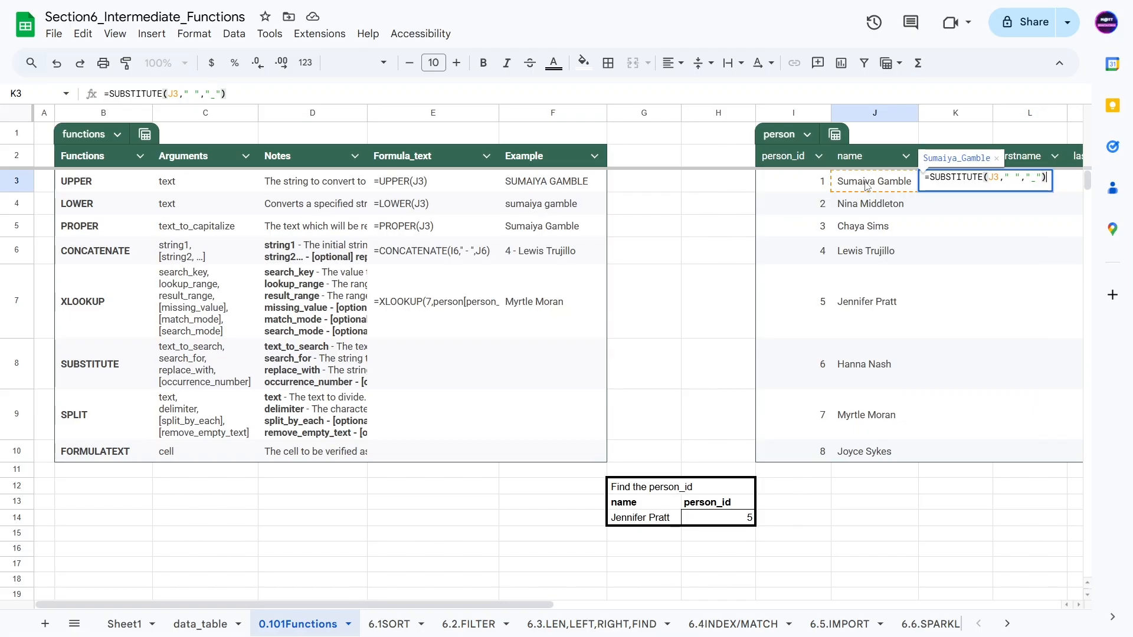
key(Return)
click(946, 184)
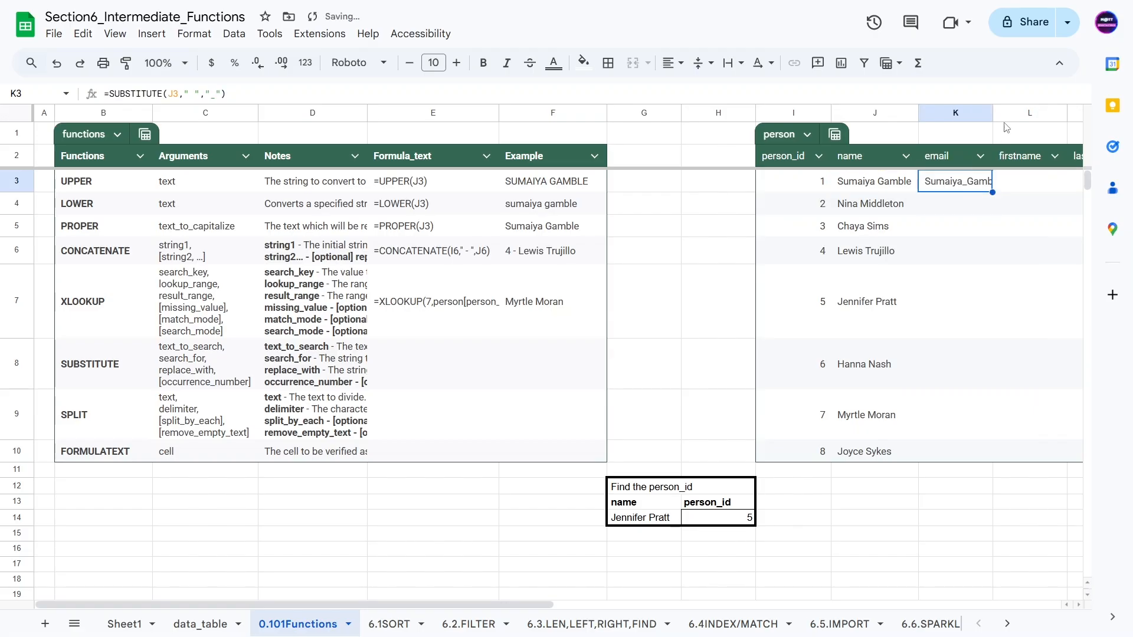
Widen the person table's email column to fit the full text in K3
drag(1001, 115, 1037, 127)
click(1029, 117)
click(974, 227)
click(973, 181)
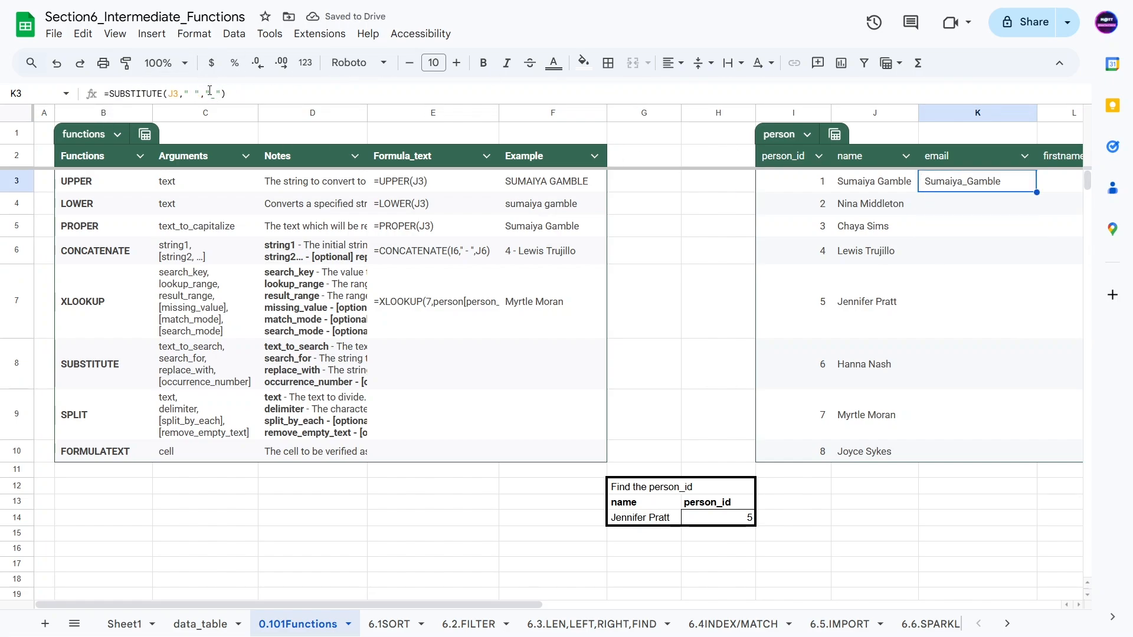
click(109, 98)
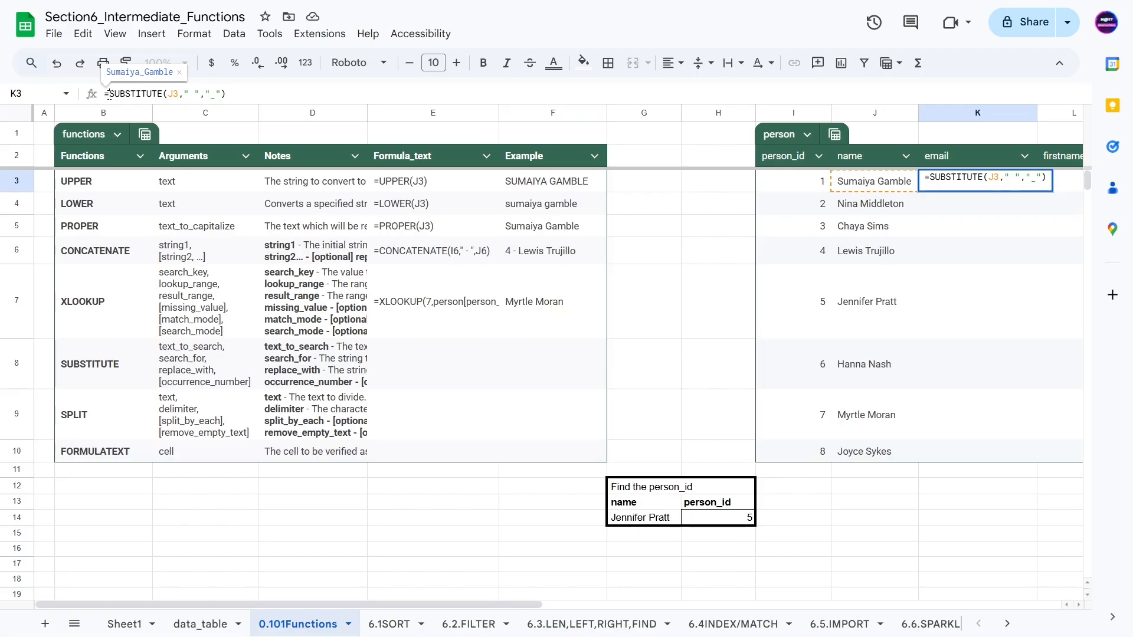
text(CONCAT)
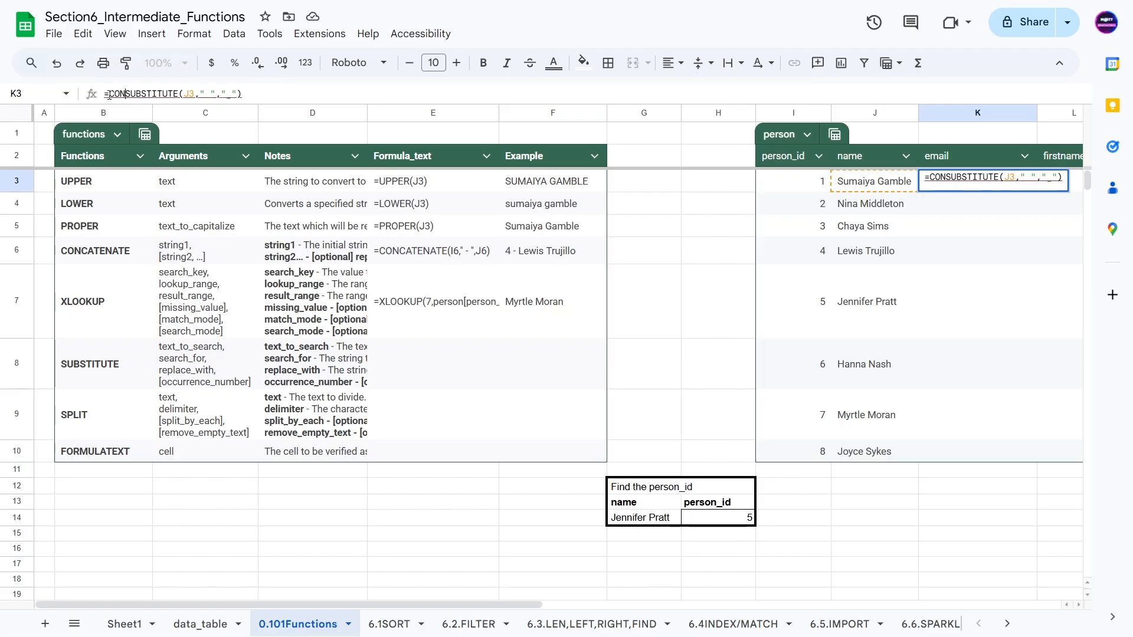
text(ENATE()
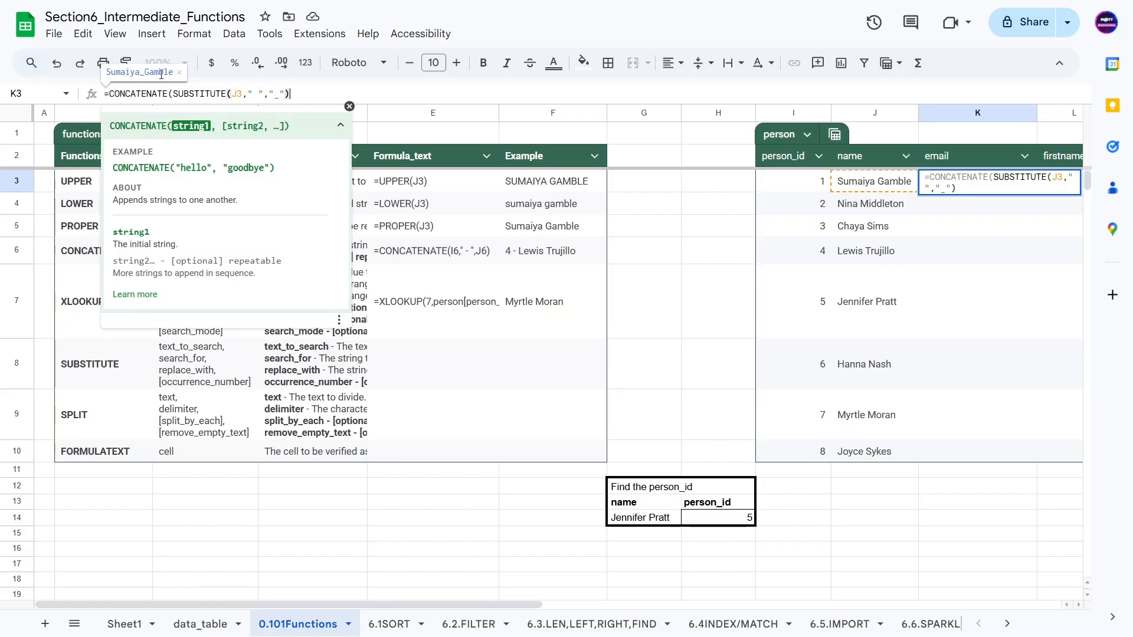
text(),"@)
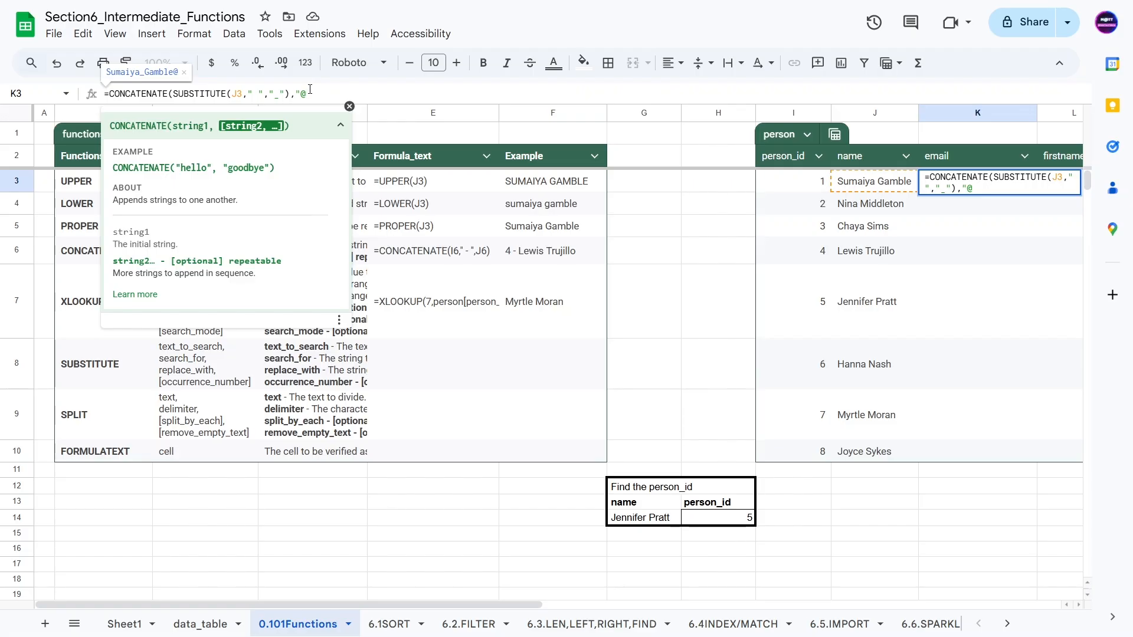
text(realemai)
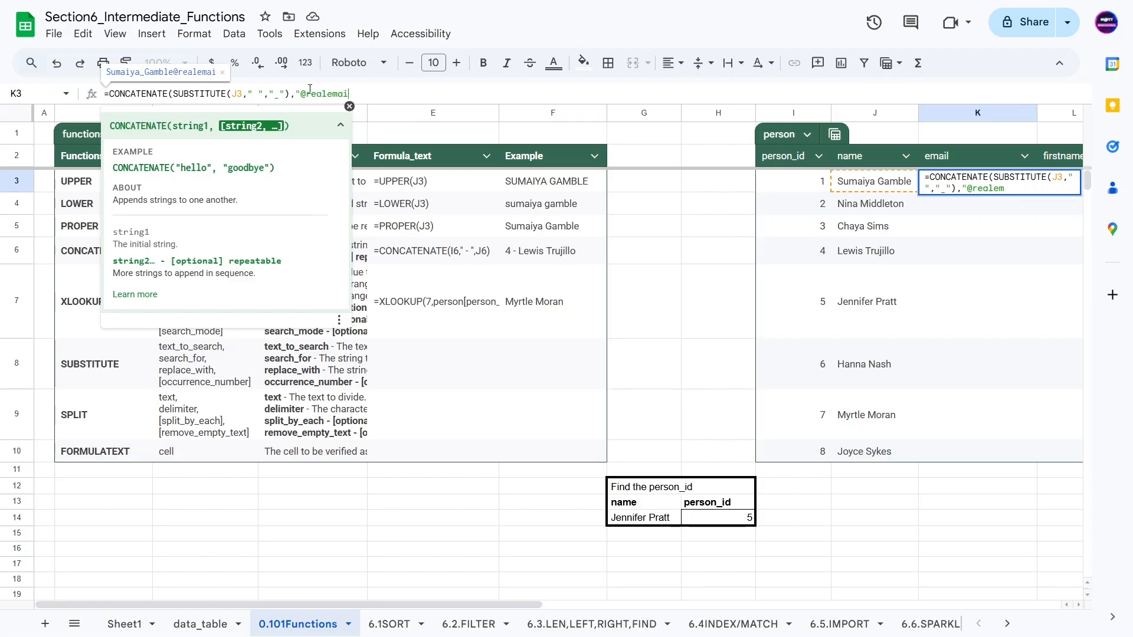
text(l.com"))
key(Return)
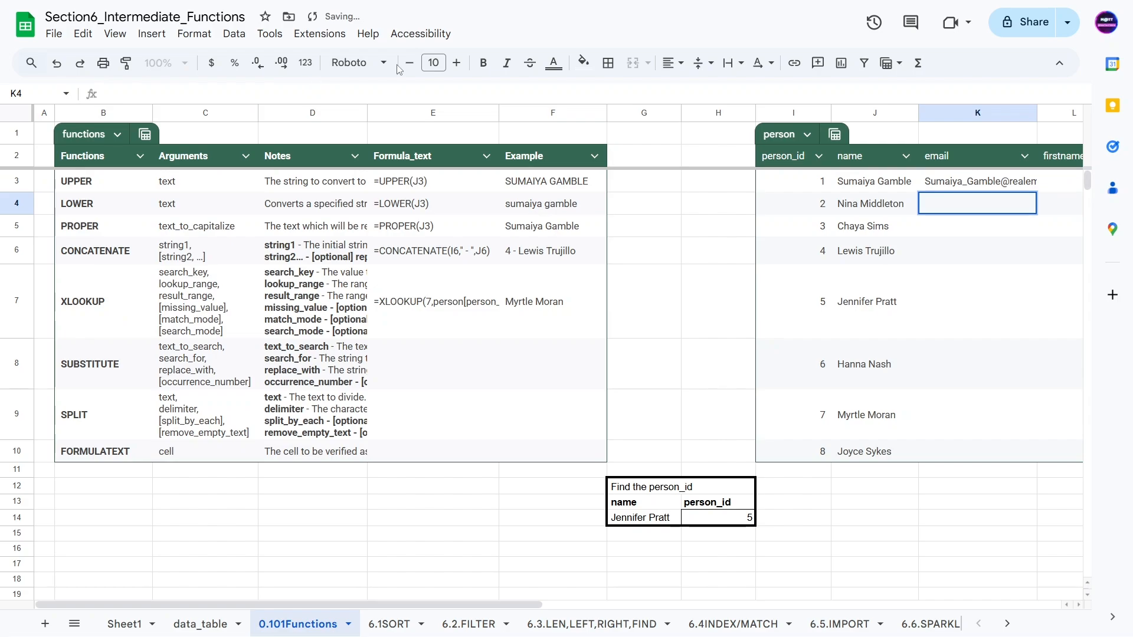
Widen the person table's email column to fit the full address in K3
double_click(944, 181)
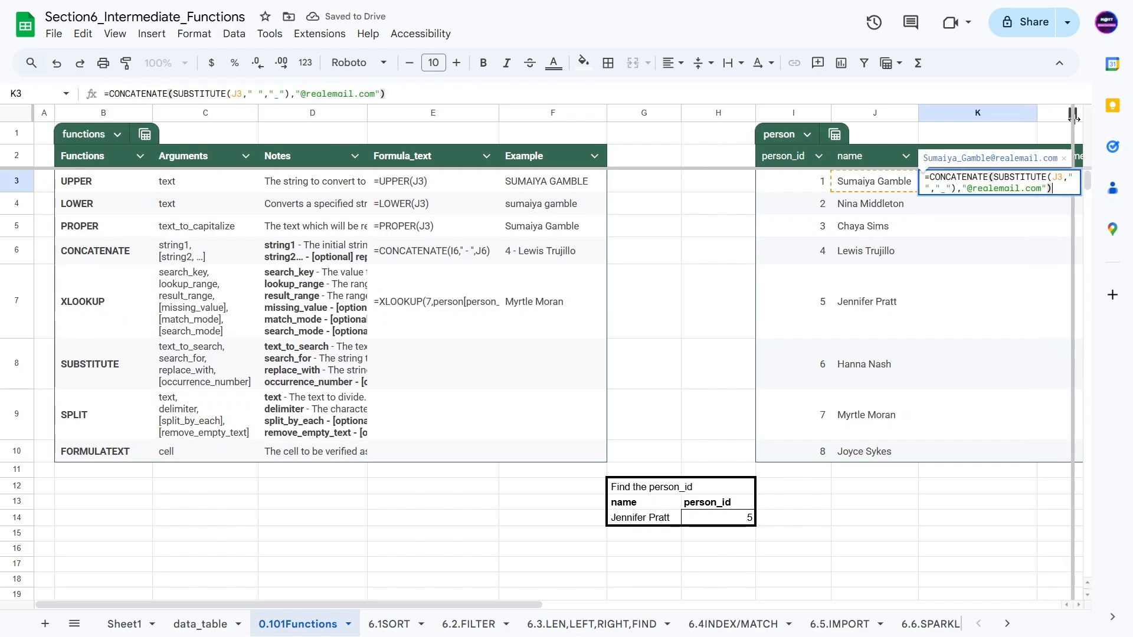
drag(1074, 119, 1080, 119)
drag(507, 603, 686, 584)
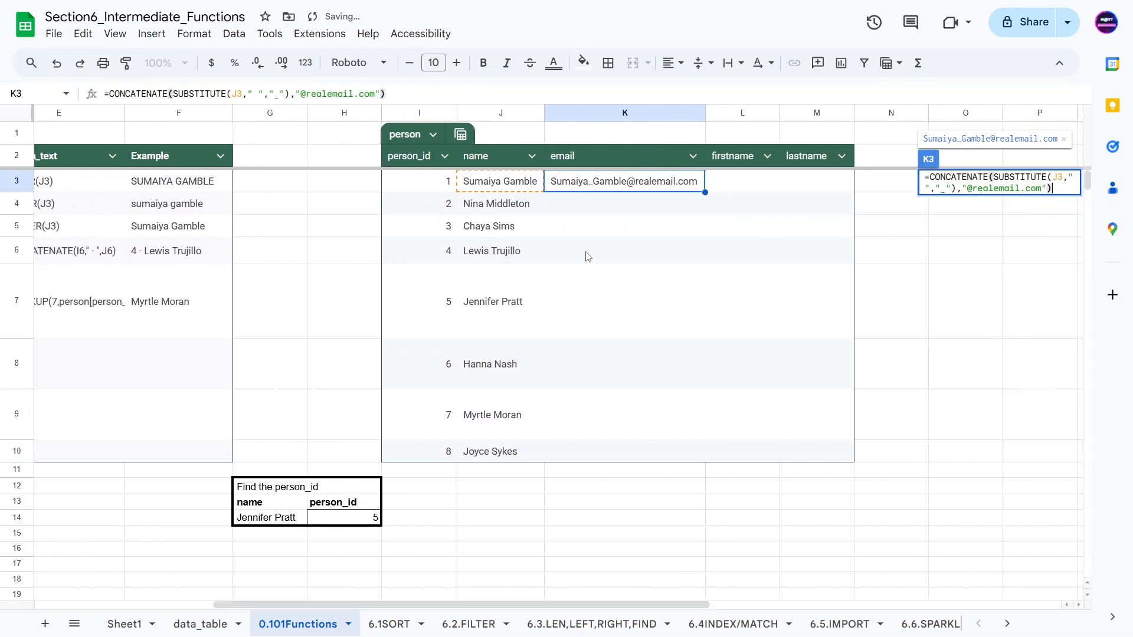
key(Return)
Wrap the whole CONCATENATE formula in K3 in LOWER to make the email address lowercase
click(639, 183)
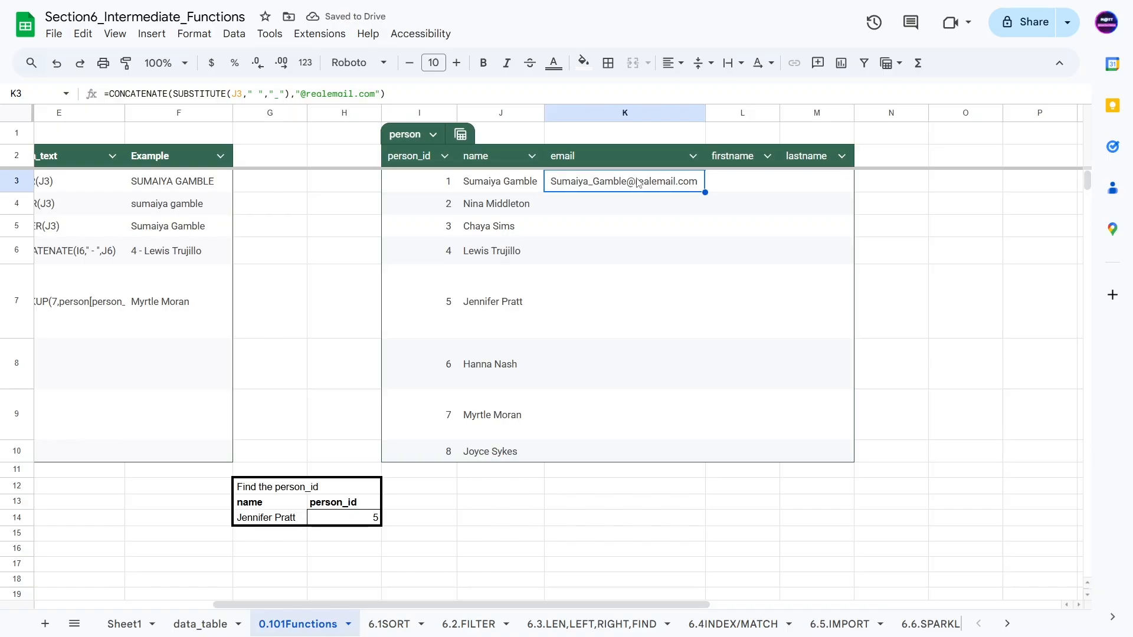
click(110, 95)
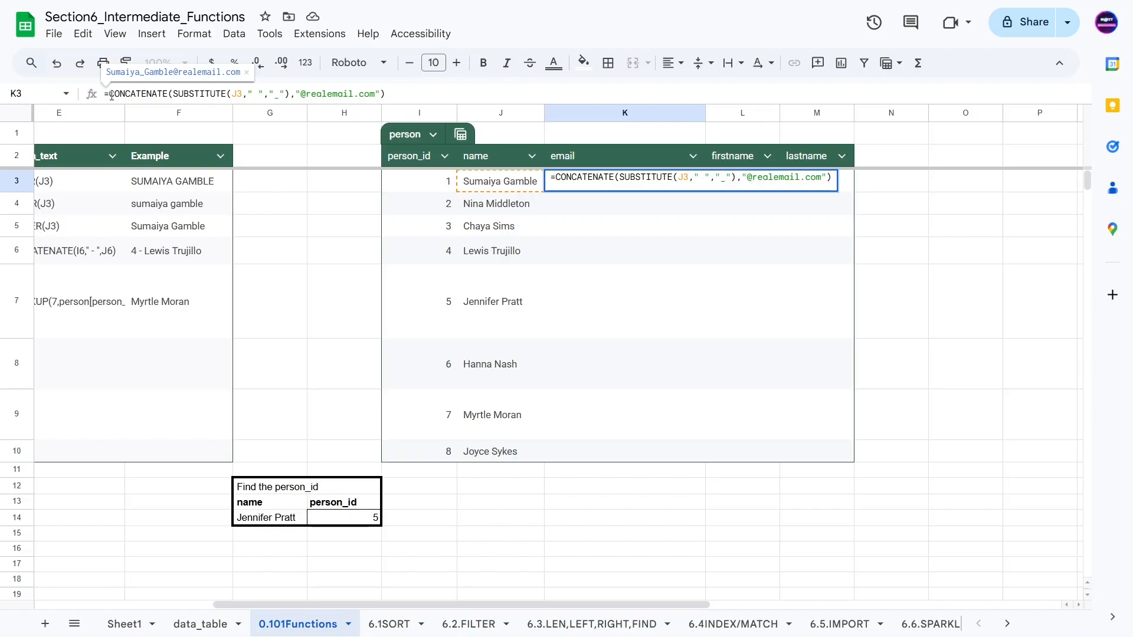
text(lower()
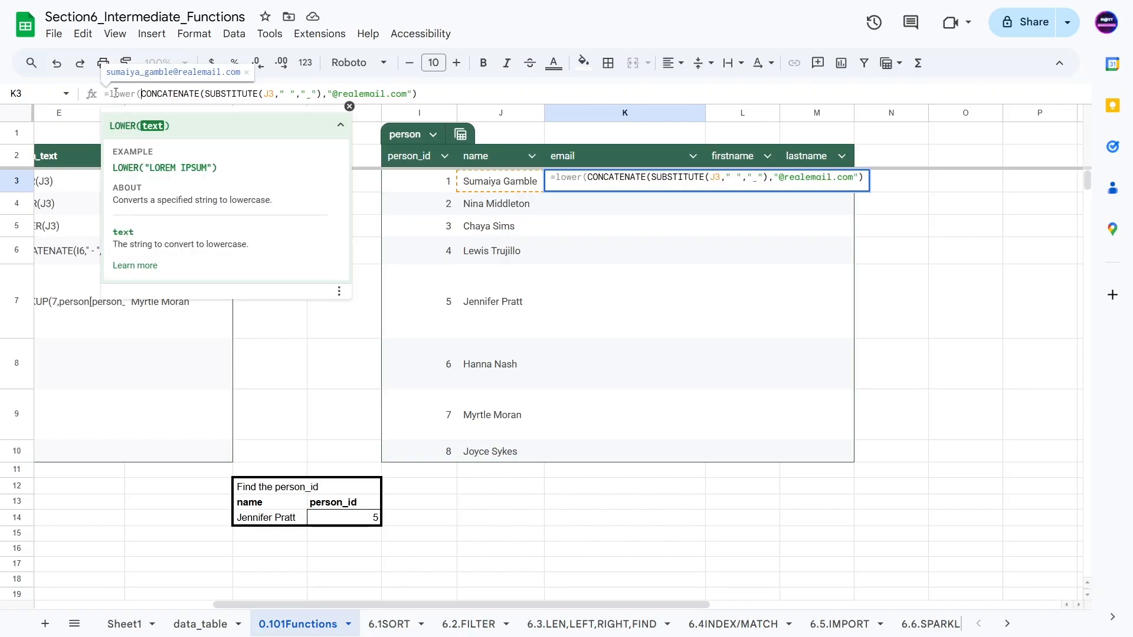
click(434, 91)
text())
key(Return)
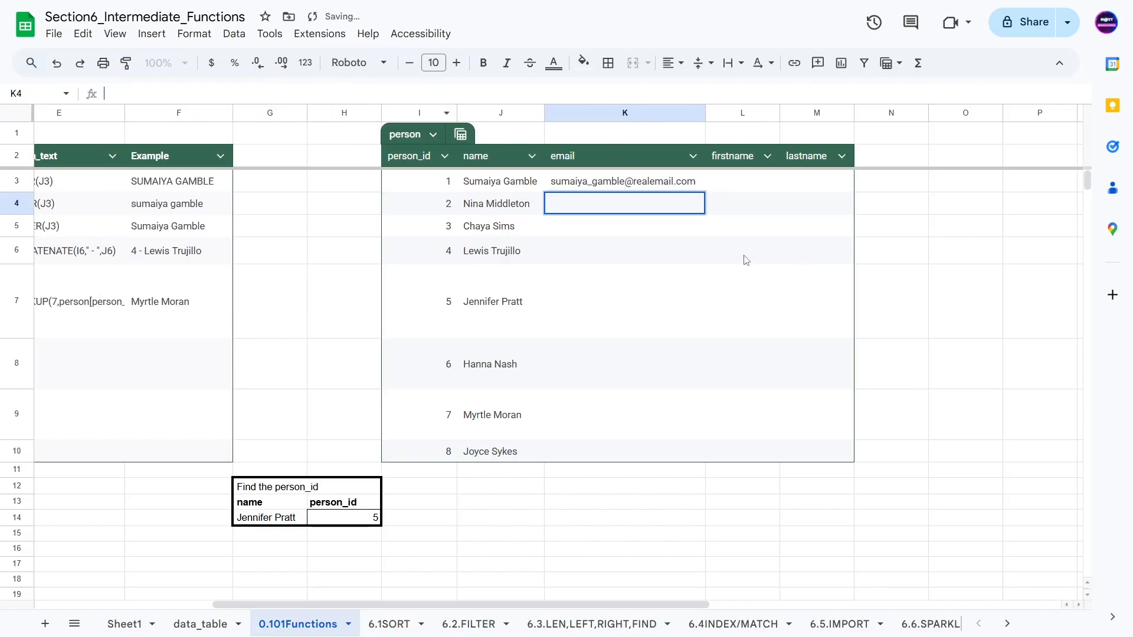
Fill K3's email formula down through K10 for the remaining people
double_click(653, 181)
key(Escape)
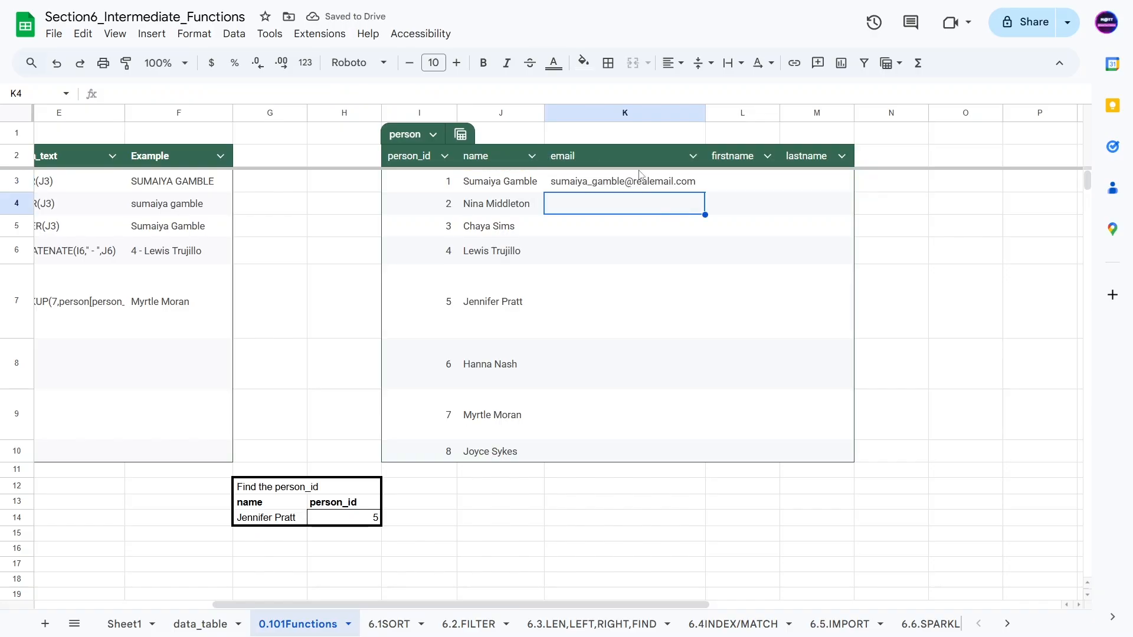
drag(705, 193, 657, 449)
Copy K3's full formula text into F8 as the SUBSTITUTE example in the functions table
drag(587, 603, 346, 565)
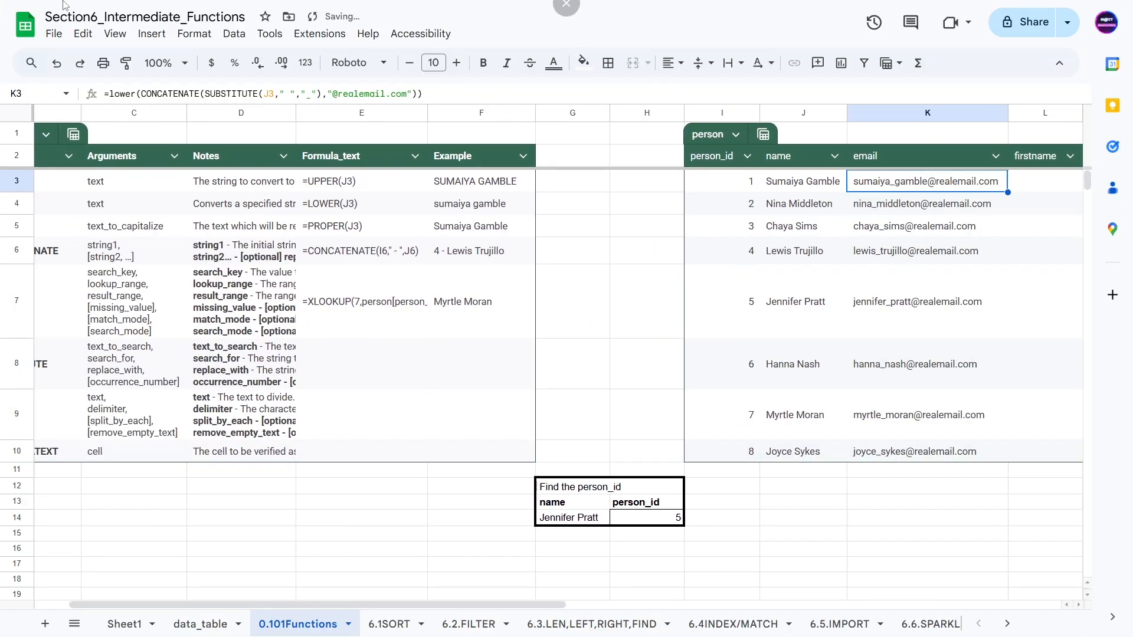
click(442, 90)
key(super+a)
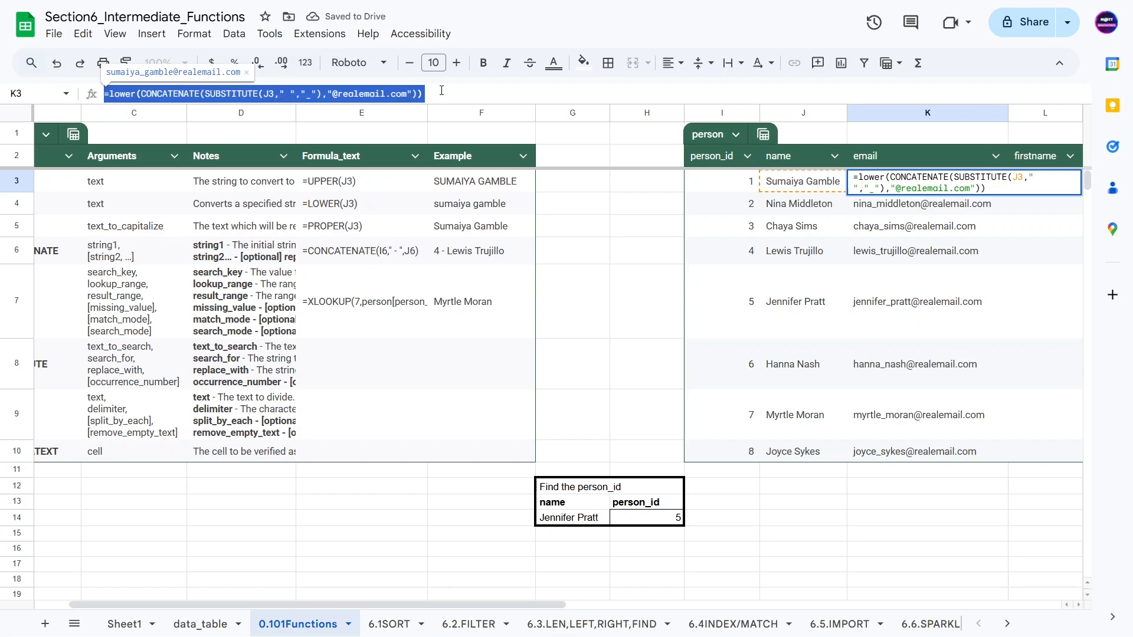
key(super+c)
click(471, 362)
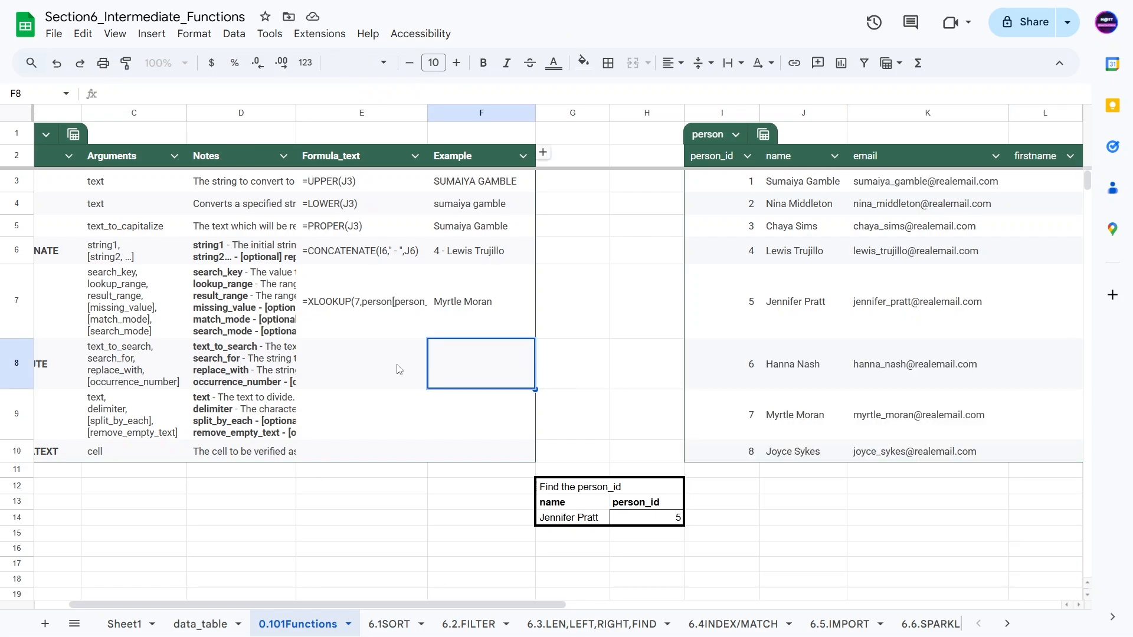
key(super+v)
key(Return)
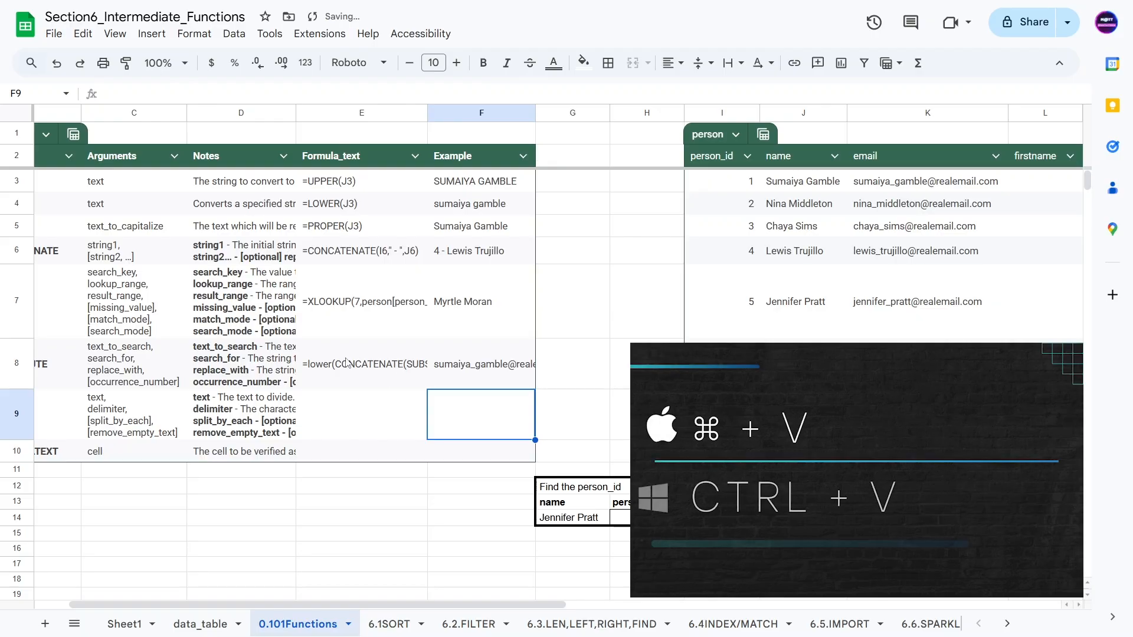
Review the SPLIT row of the functions table, including its function name, arguments and formula text cell
click(310, 362)
click(259, 424)
key(Left)
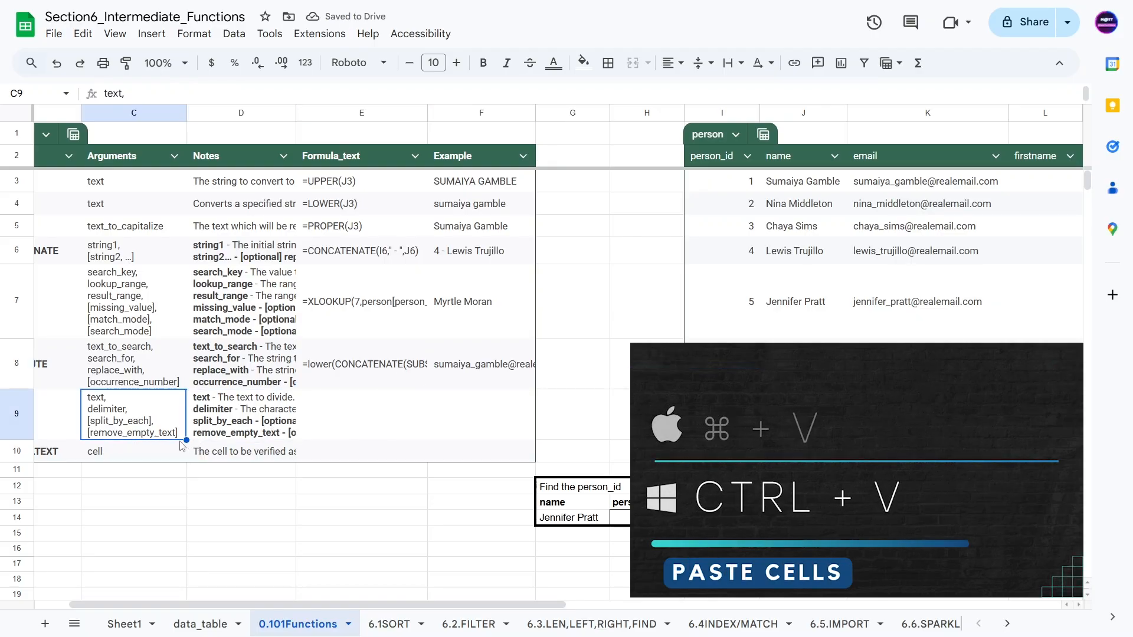
key(Left)
key(Left)
key(Right)
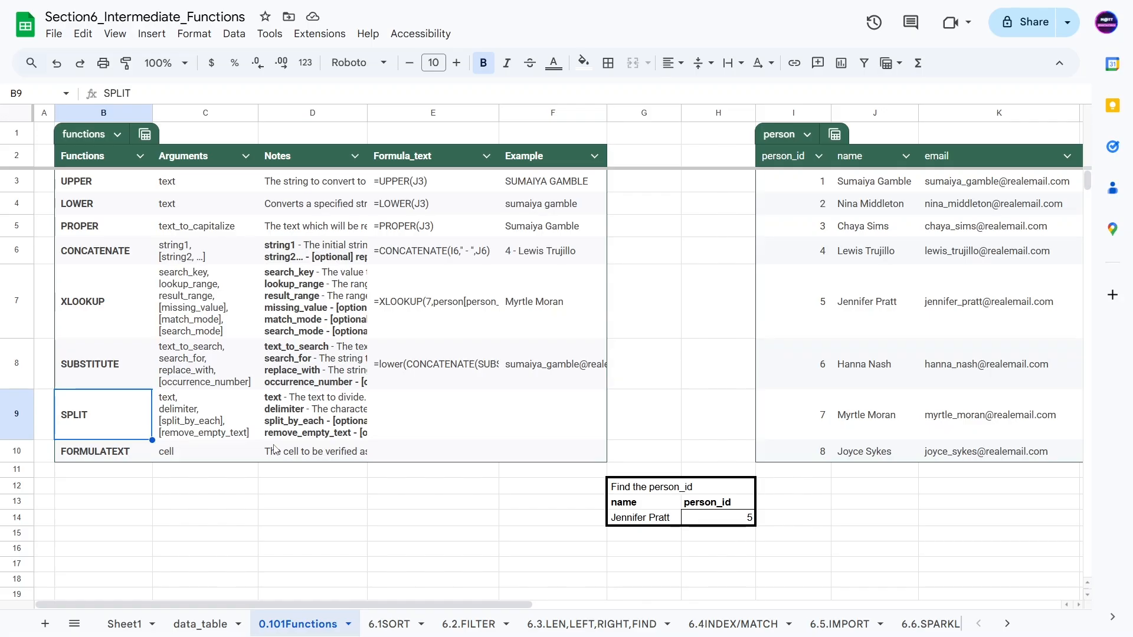
click(201, 429)
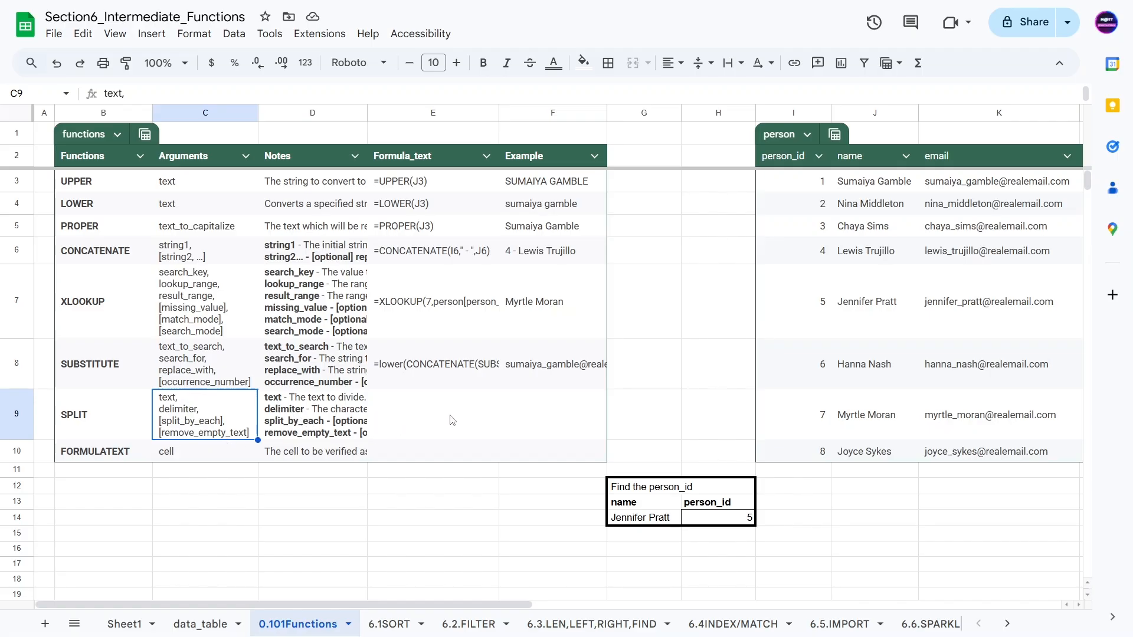
click(497, 419)
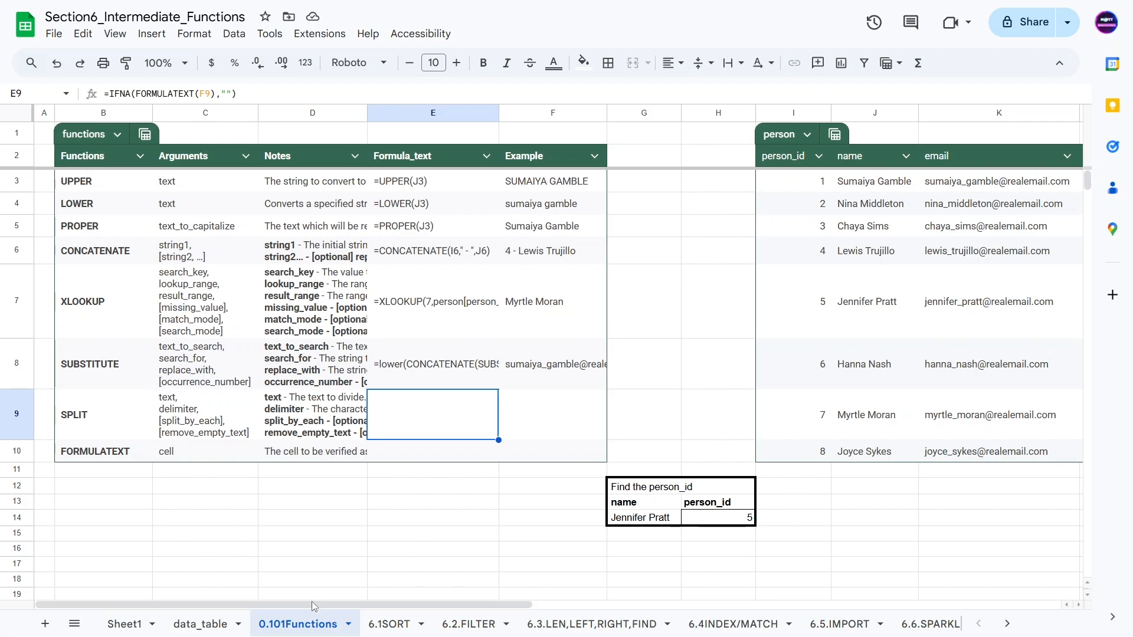
Enter a SPLIT formula in L3 of the firstname column that divides J3 at the space " "
drag(312, 600, 488, 601)
click(743, 181)
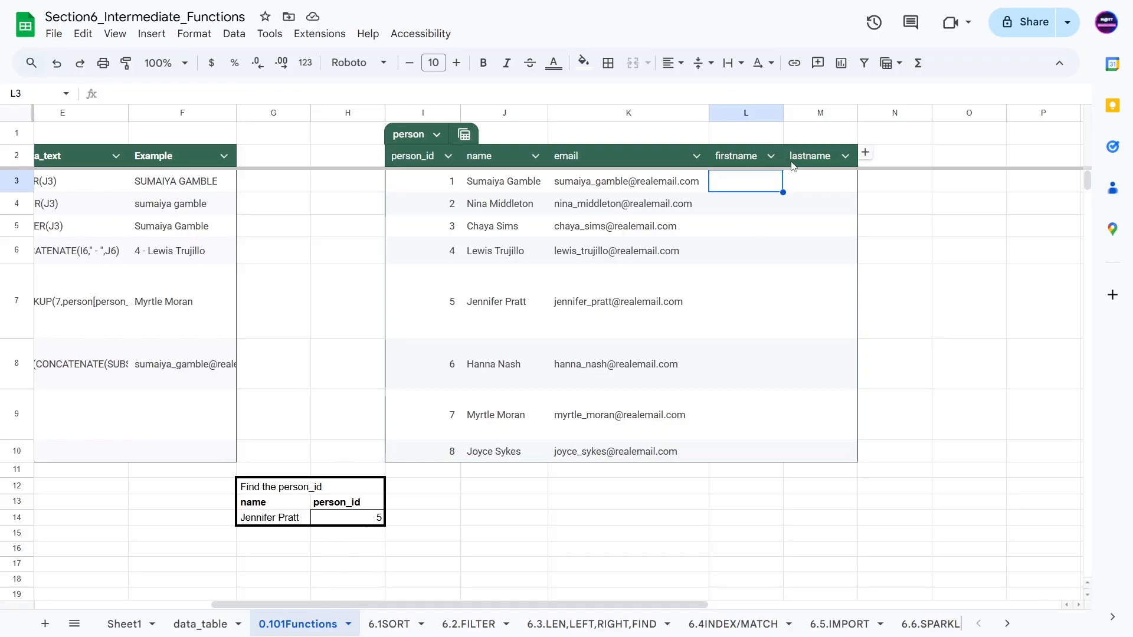
text(=)
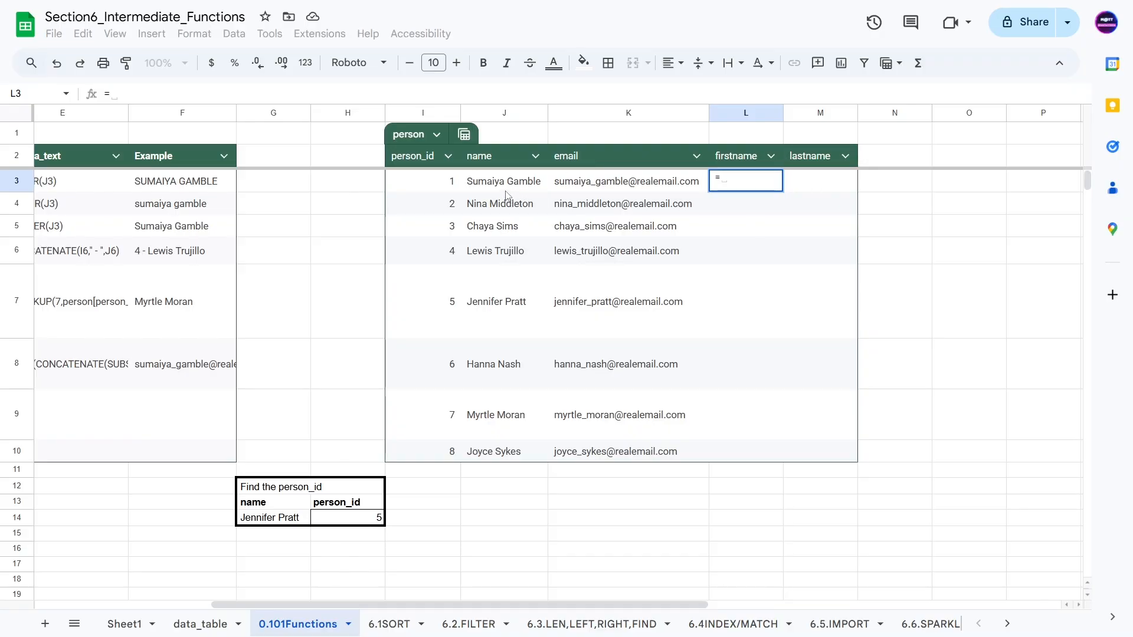
text(spli)
key(Tab)
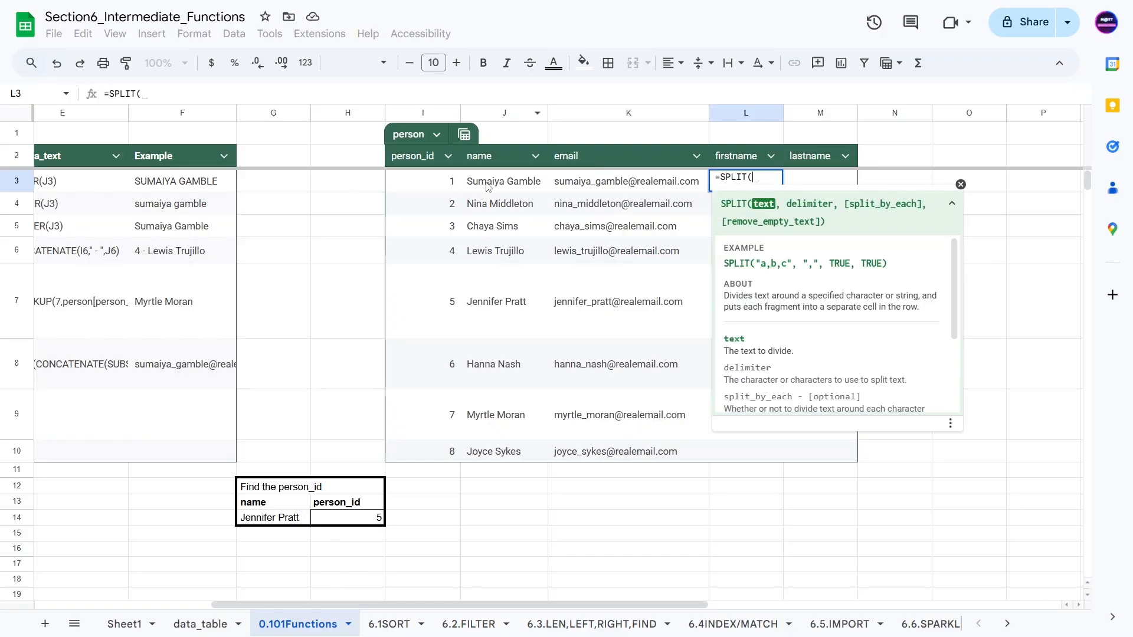
click(487, 187)
text(,")
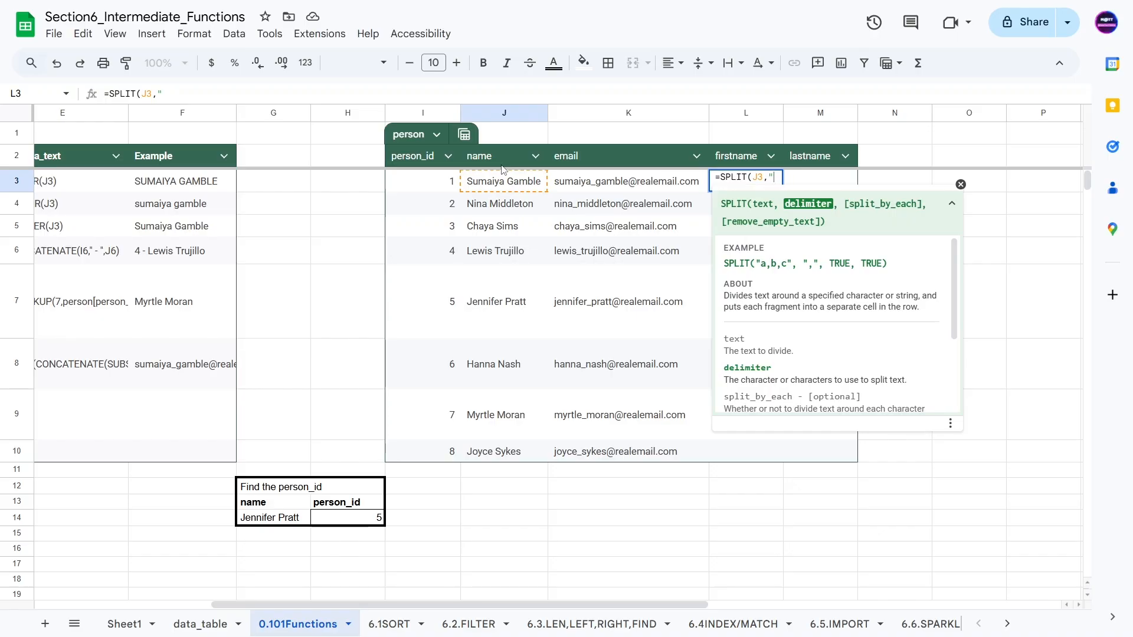
text( "))
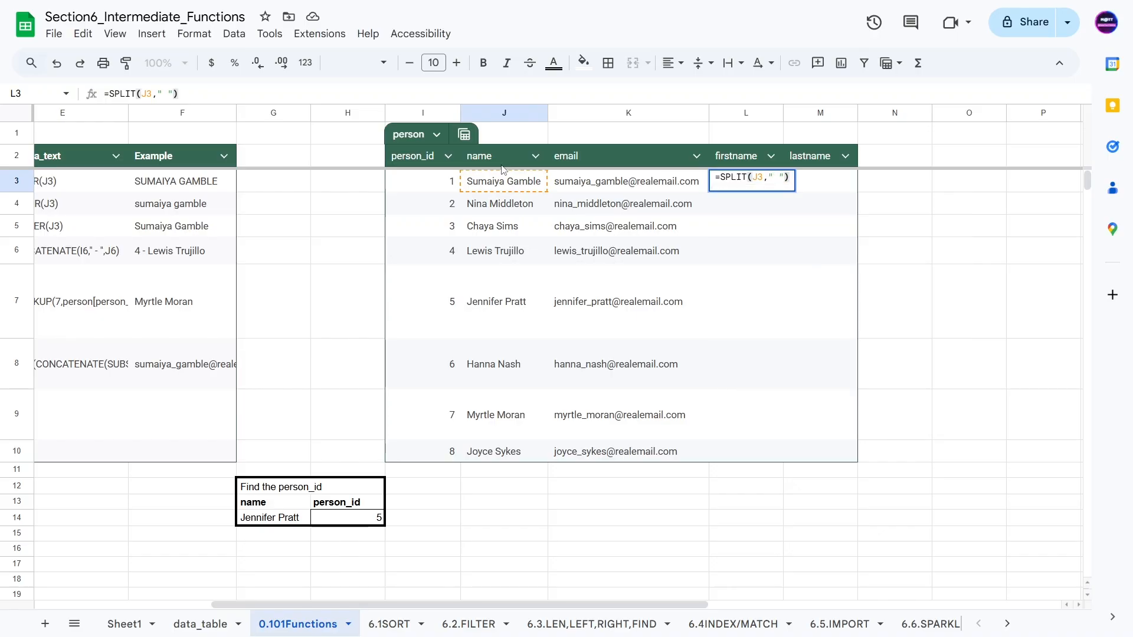
key(Return)
Inspect the contents of L3 and M3 to compare the SPLIT formula cell with its spilled value
click(736, 188)
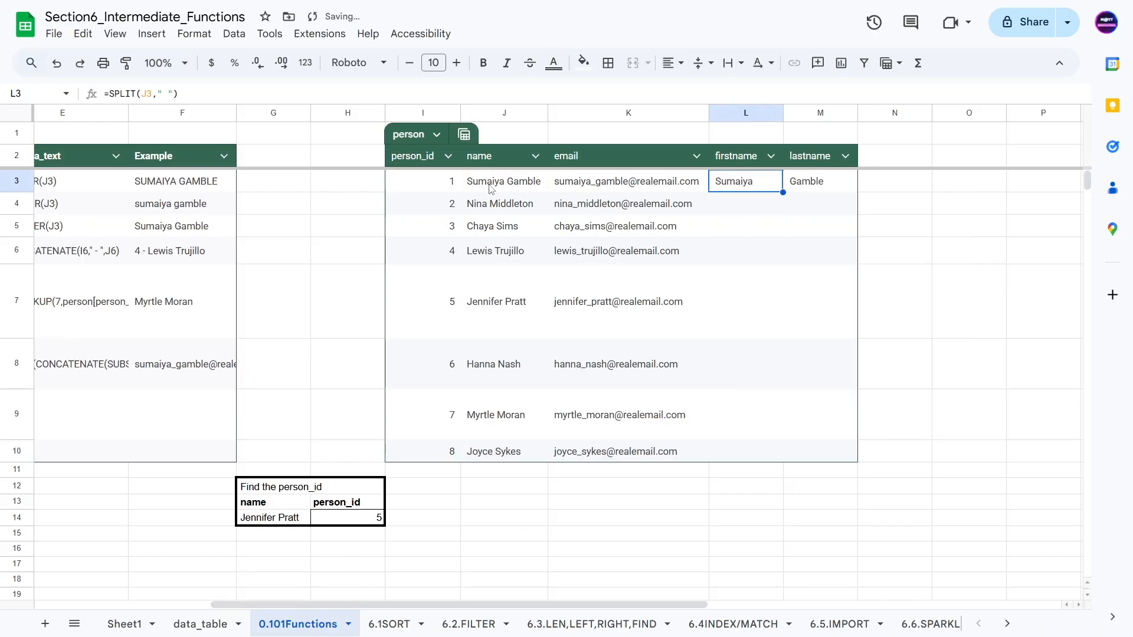
double_click(764, 185)
double_click(833, 189)
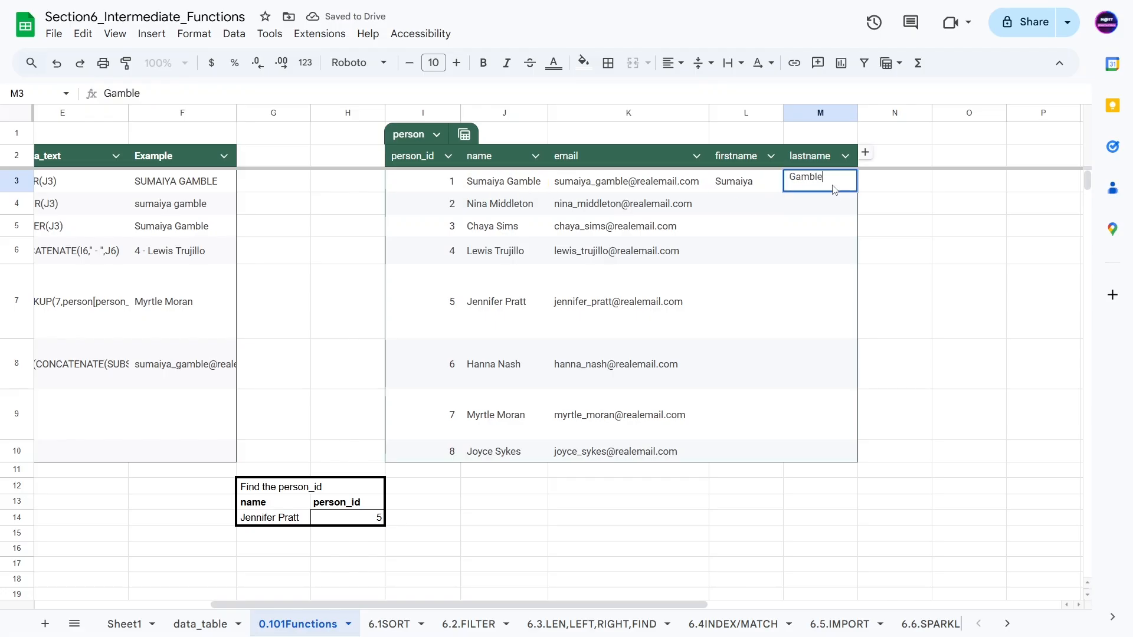
double_click(791, 188)
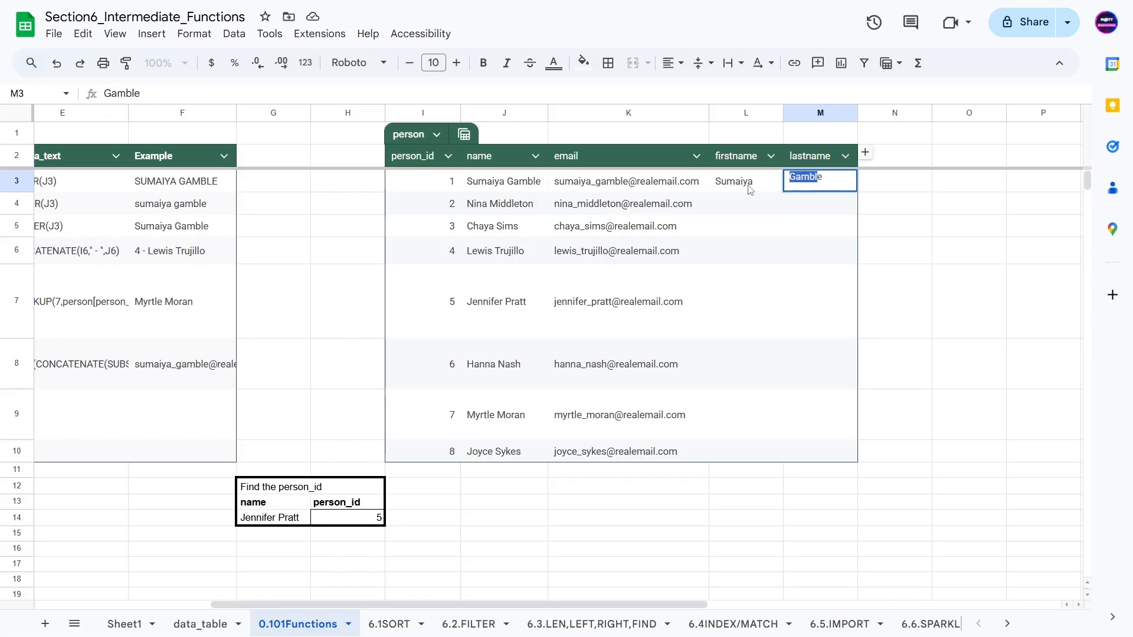
Fill L3's SPLIT formula down through L10 for the remaining names
click(748, 188)
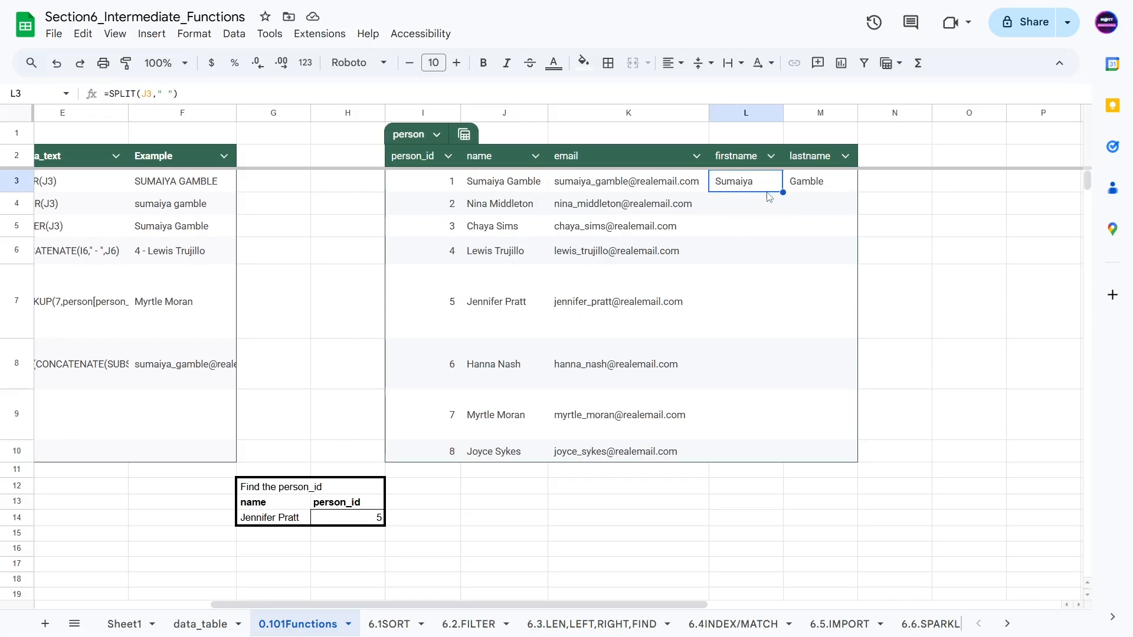
drag(782, 193, 748, 452)
click(753, 502)
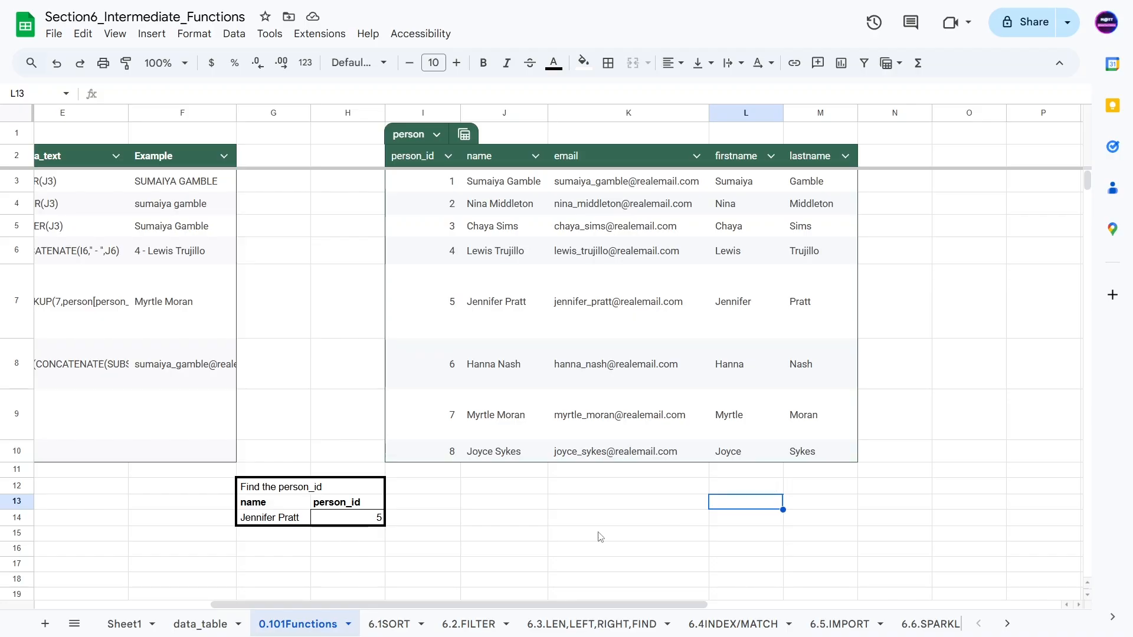
Try the formula =SPLIT(J3," ") in F9, the SPLIT row's Example cell, and clear the cell again
scroll(590, 609, left, 2)
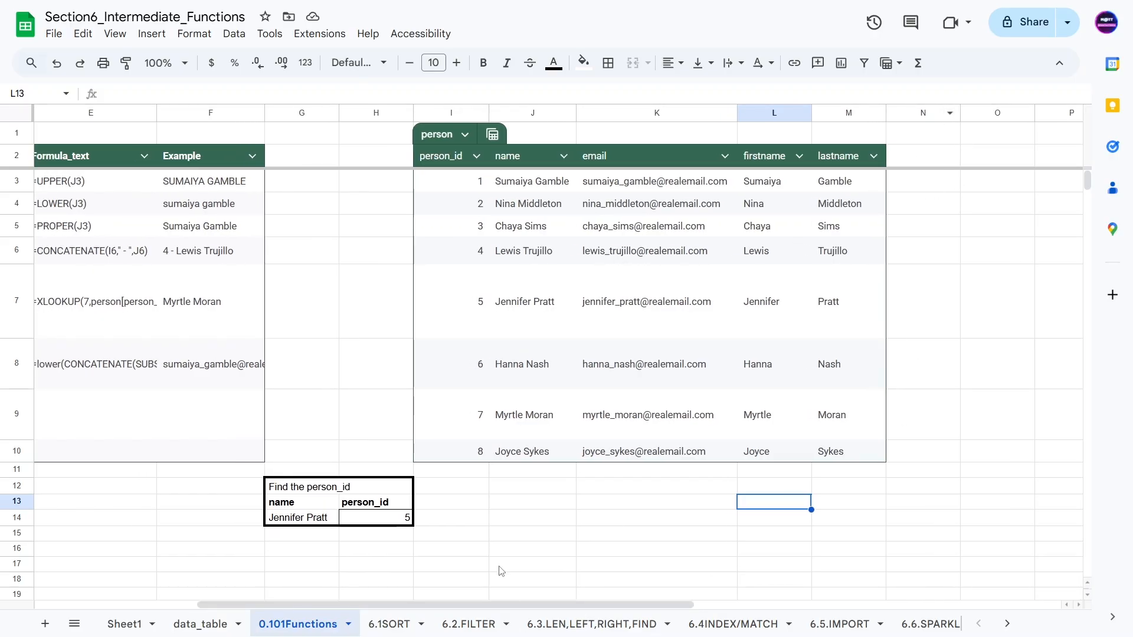
scroll(502, 605, left, 2)
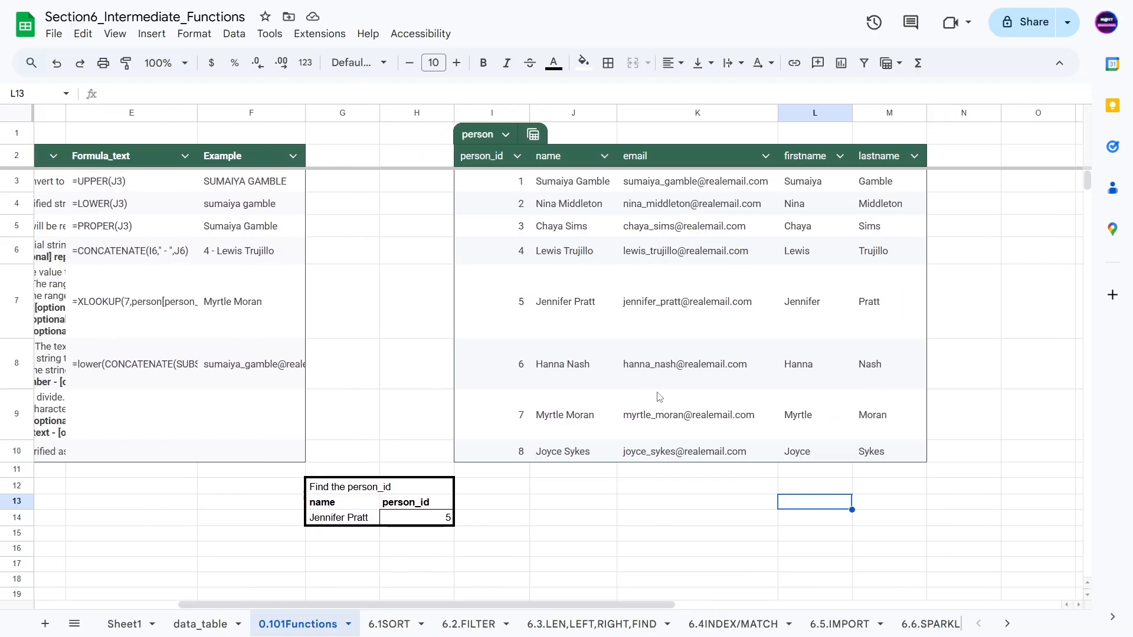
drag(640, 603, 599, 608)
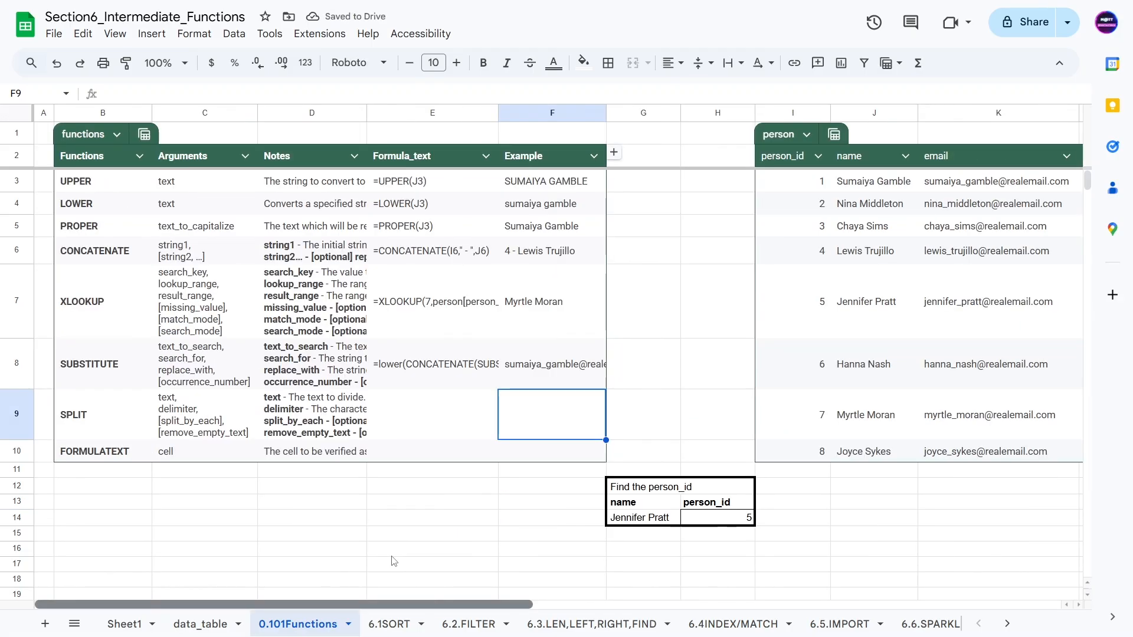
drag(390, 560, 482, 543)
double_click(391, 416)
text(=SPLIT(J3," "))
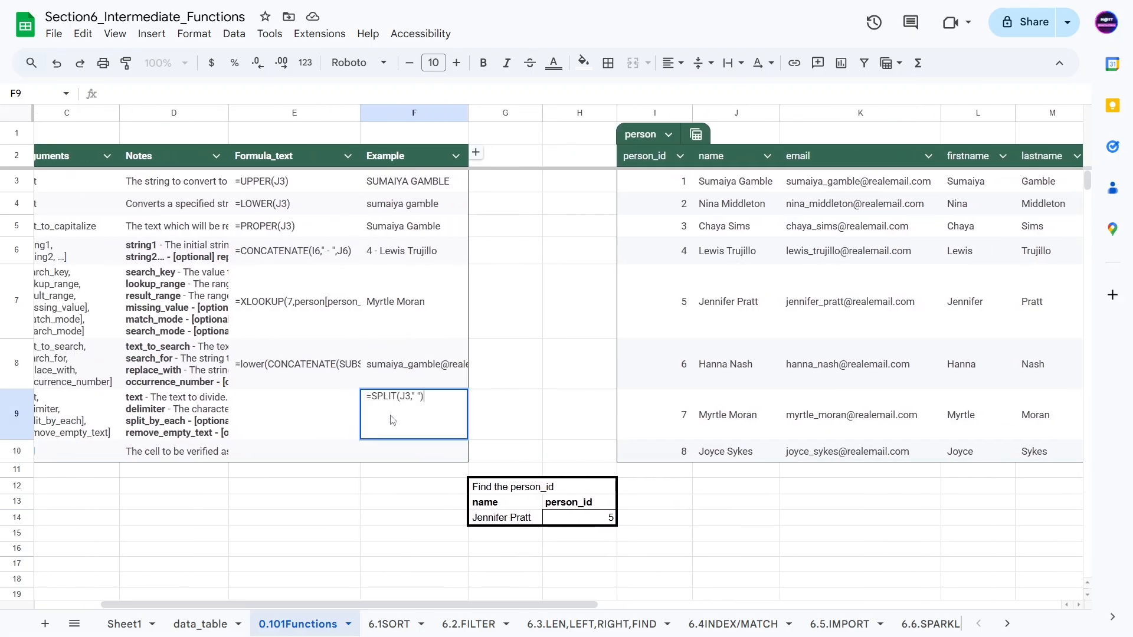
key(Return)
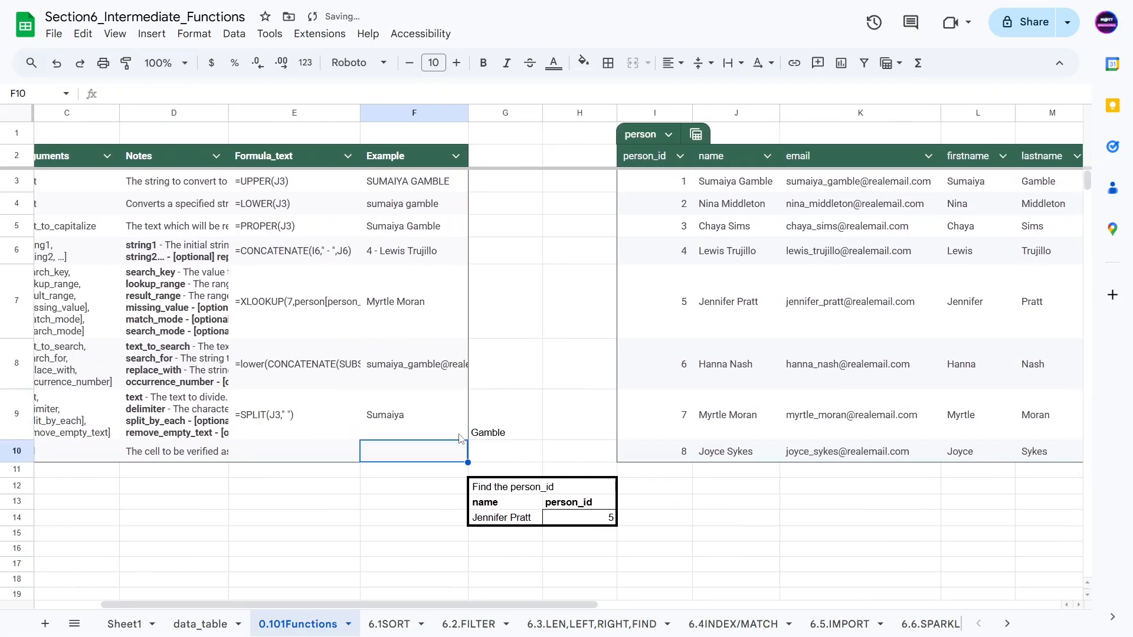
click(404, 422)
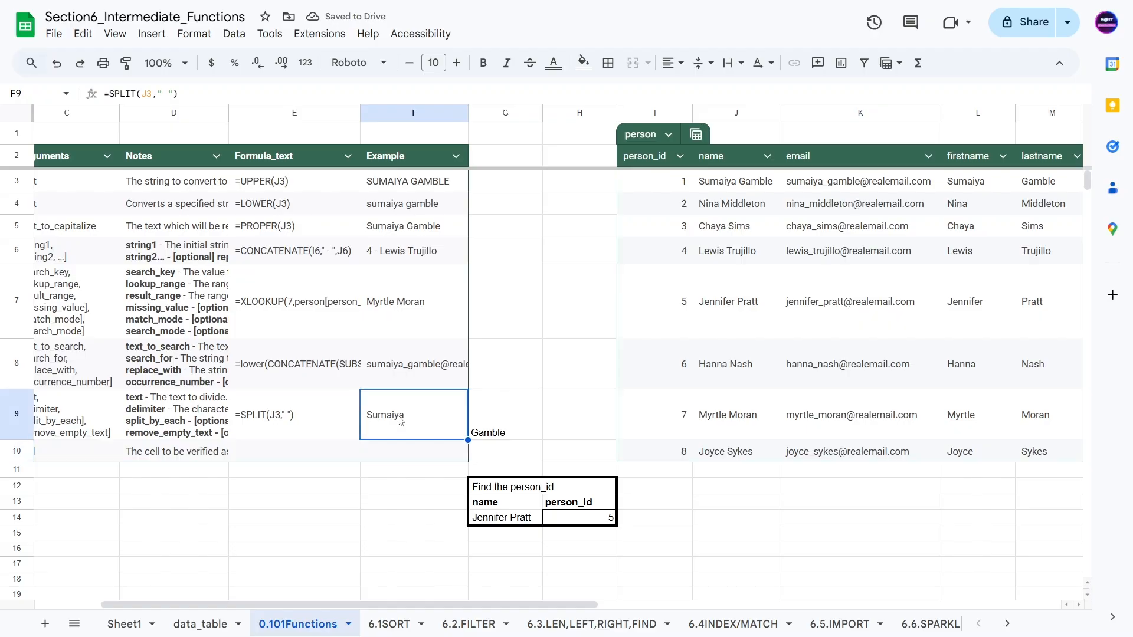
key(Delete)
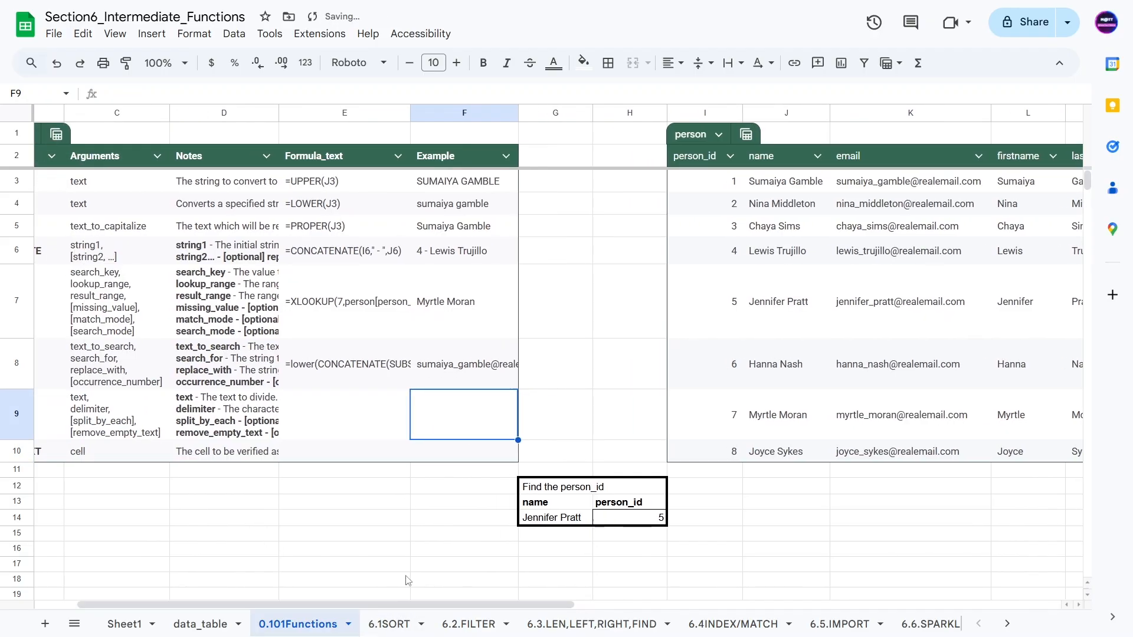
Remove the IFNA wrapper and its "" fallback from the formula in E10, leaving =FORMULATEXT(F10)
scroll(409, 585, left, 2)
scroll(411, 594, left, 2)
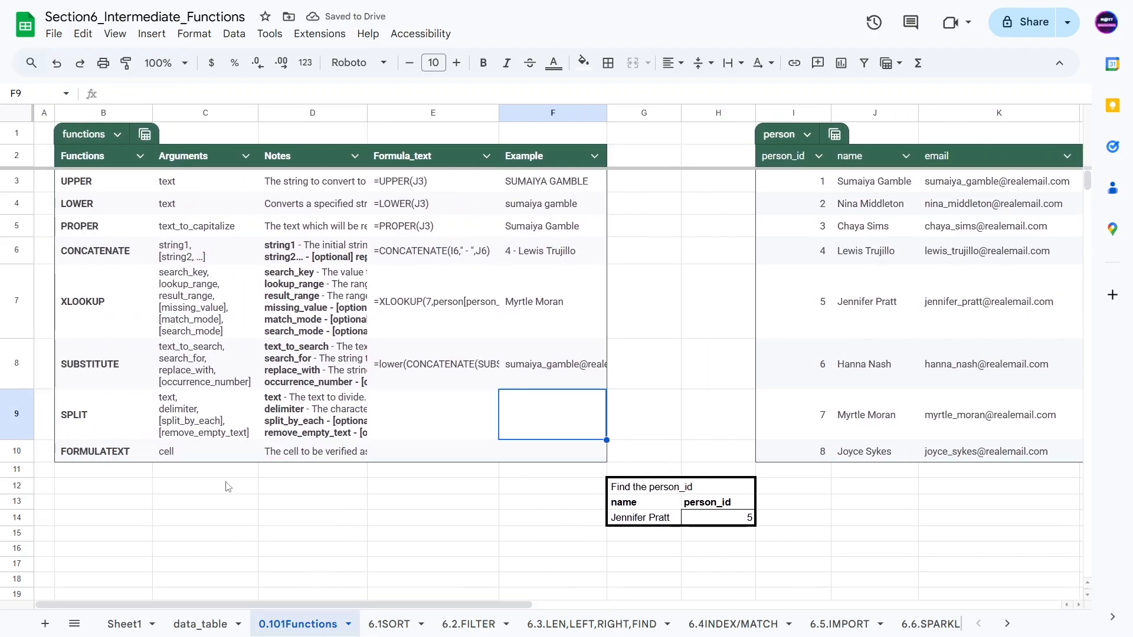
click(407, 453)
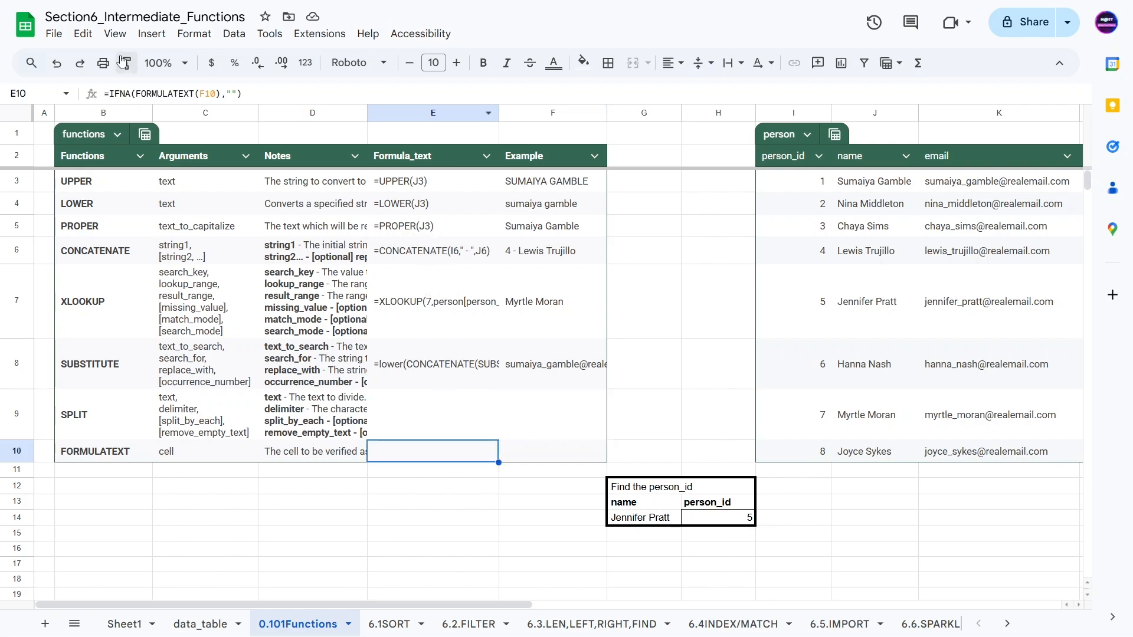
drag(136, 93, 110, 93)
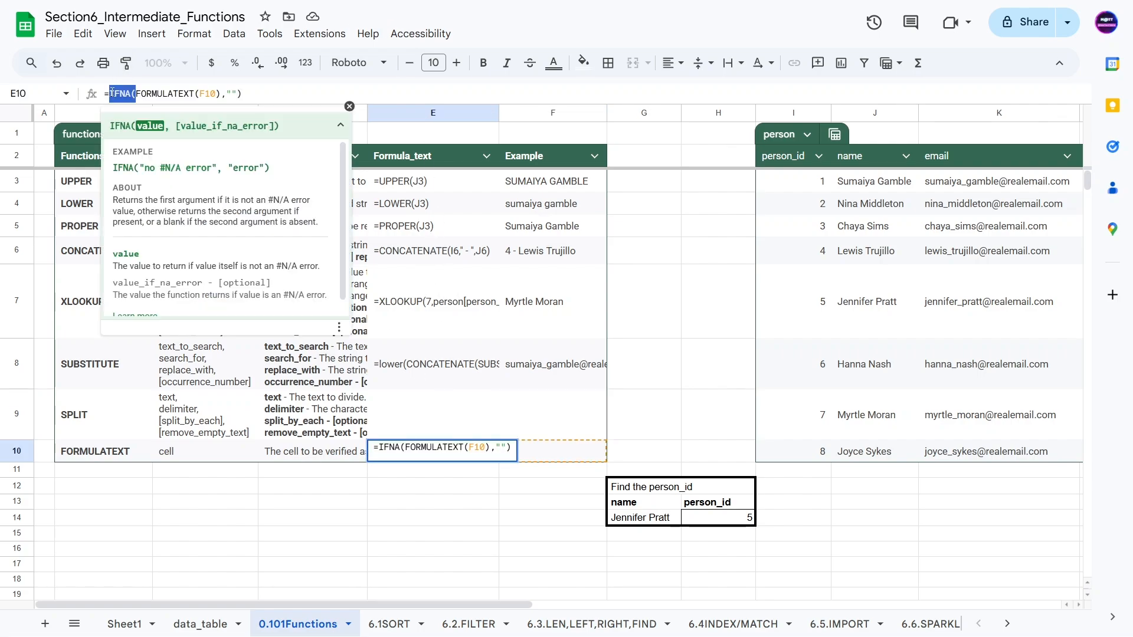
click(228, 94)
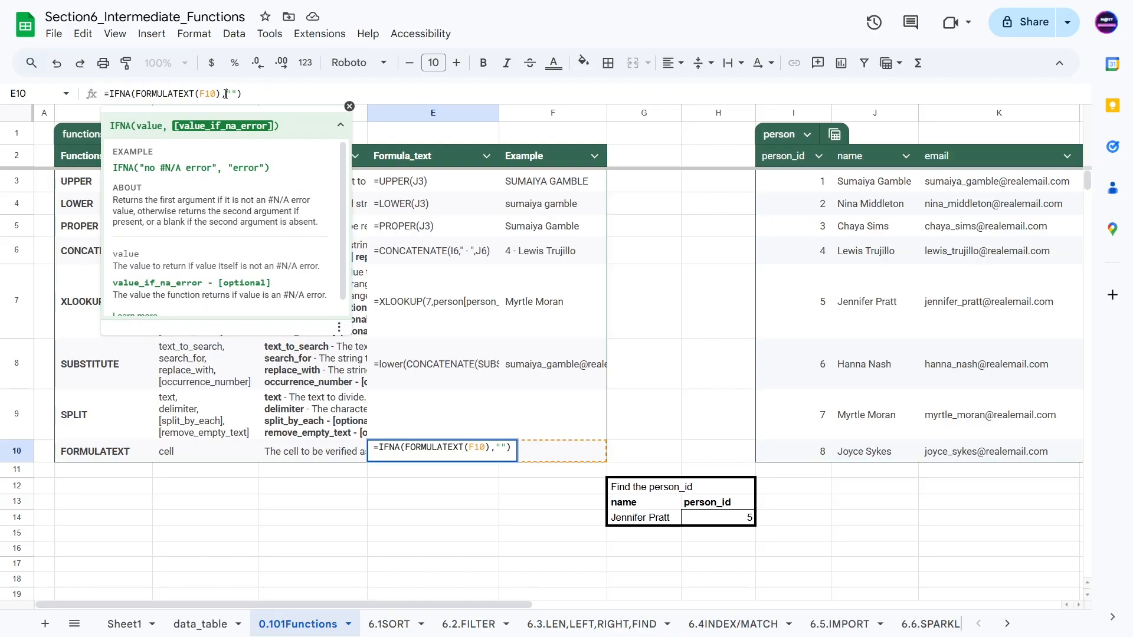
key(Delete)
key(Delete)
key(Delete)
key(Delete)
drag(134, 94, 110, 94)
key(BackSpace)
key(Return)
Enter a FORMULATEXT formula referencing E8 in F10, the Example cell of the FORMULATEXT row
click(552, 453)
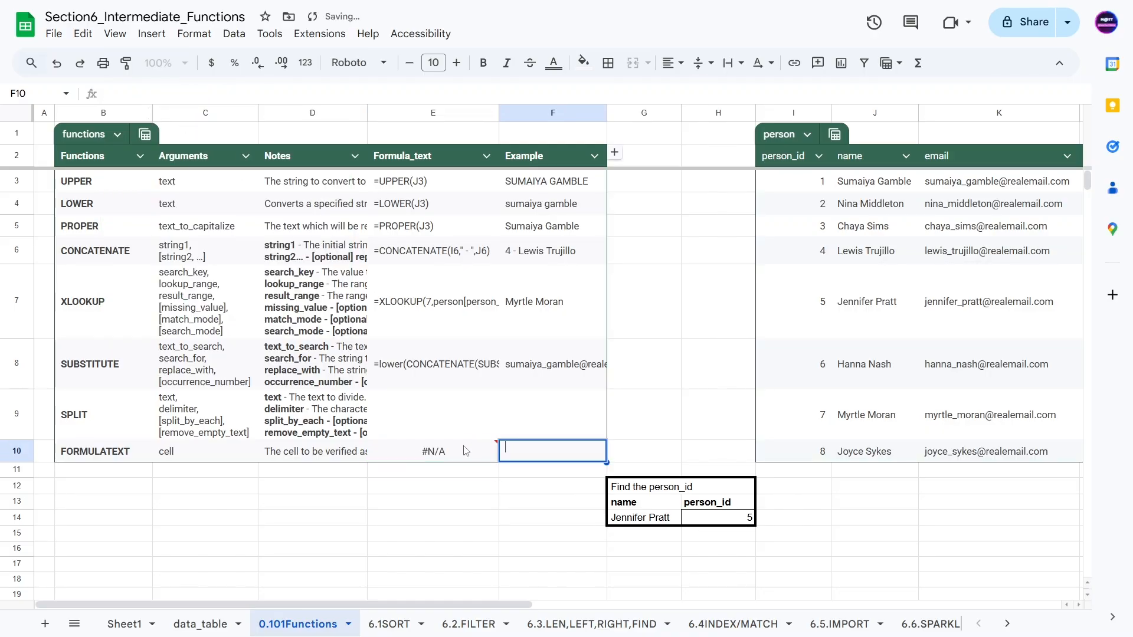
click(464, 448)
click(444, 490)
click(529, 456)
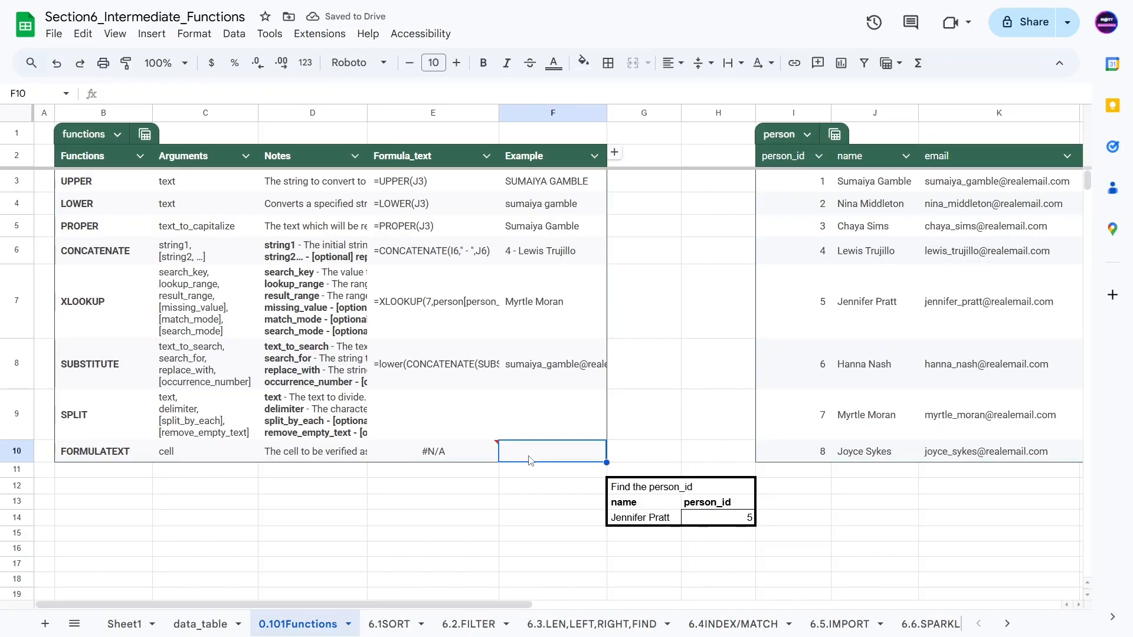
text(=i)
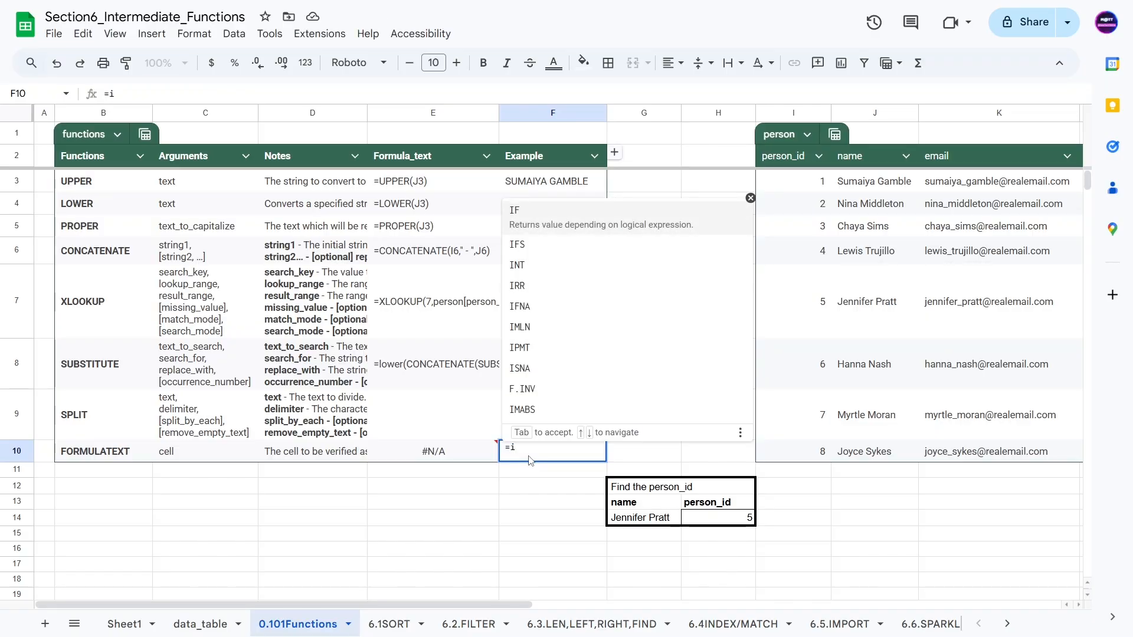
key(BackSpace)
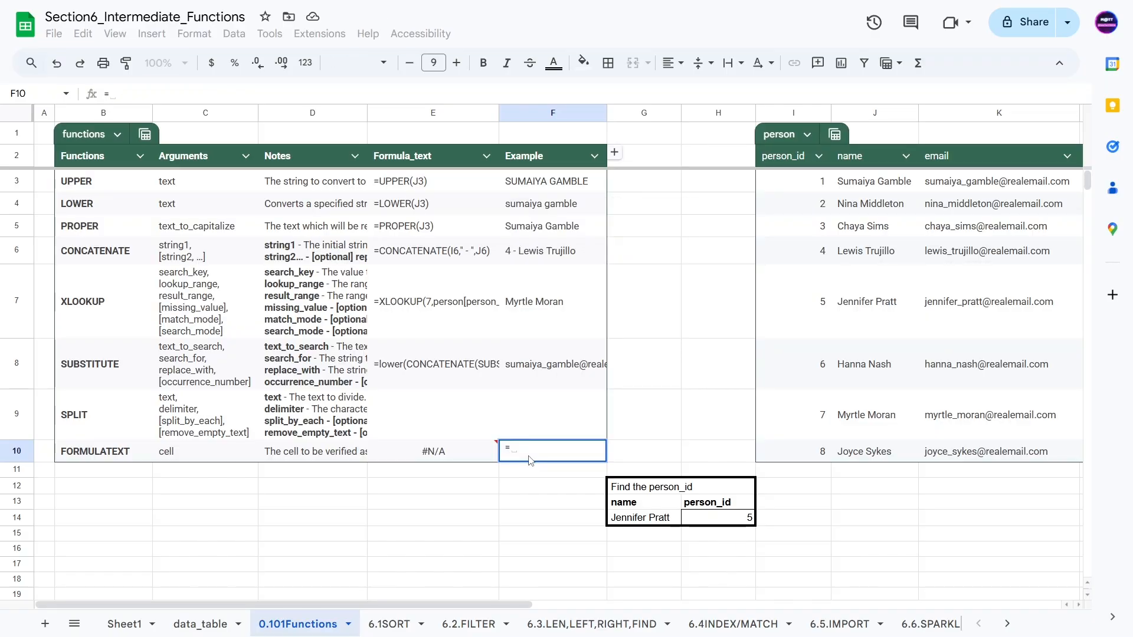
text(formul)
key(Tab)
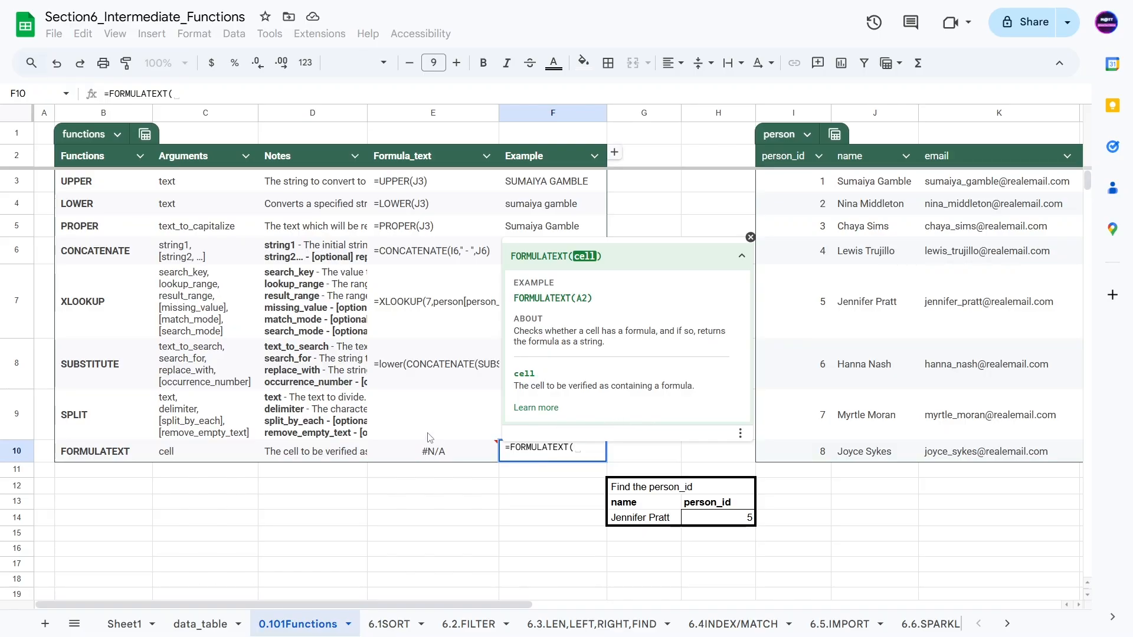
click(431, 366)
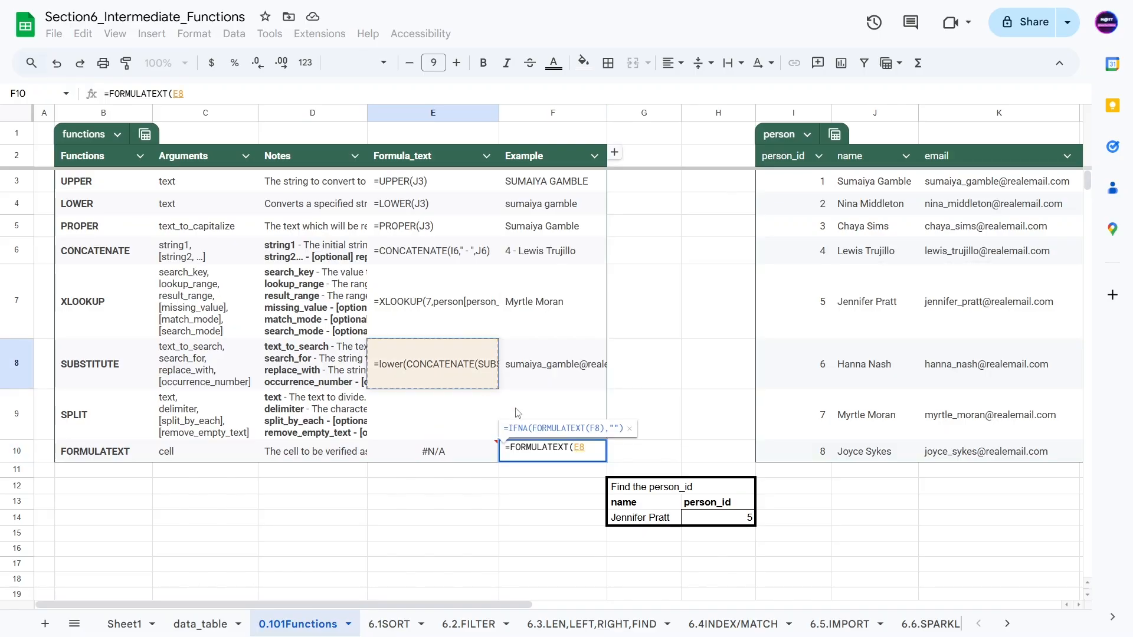
key(Return)
Inspect the formulas in F10, E8 and E10 to compare how the FORMULATEXT references relate
click(530, 457)
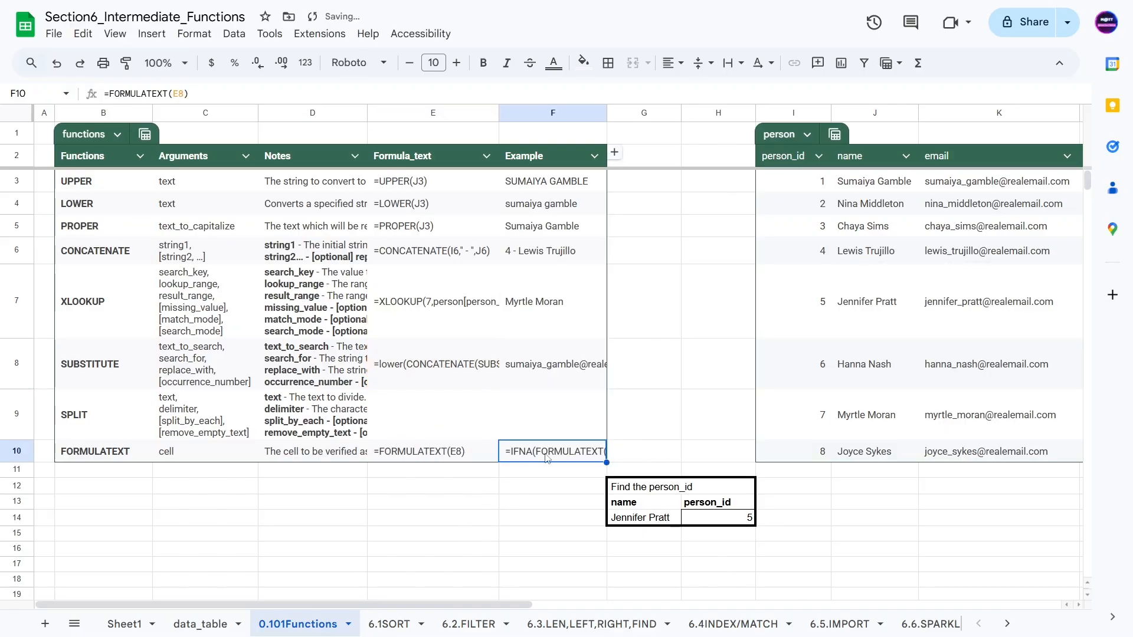
click(445, 470)
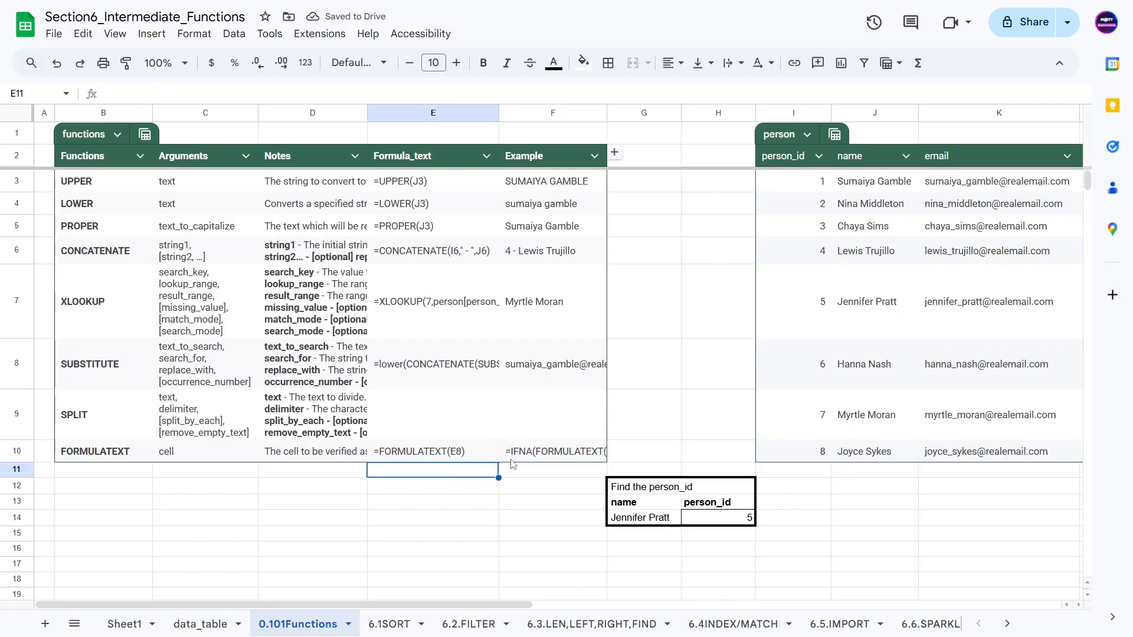
click(389, 357)
click(440, 455)
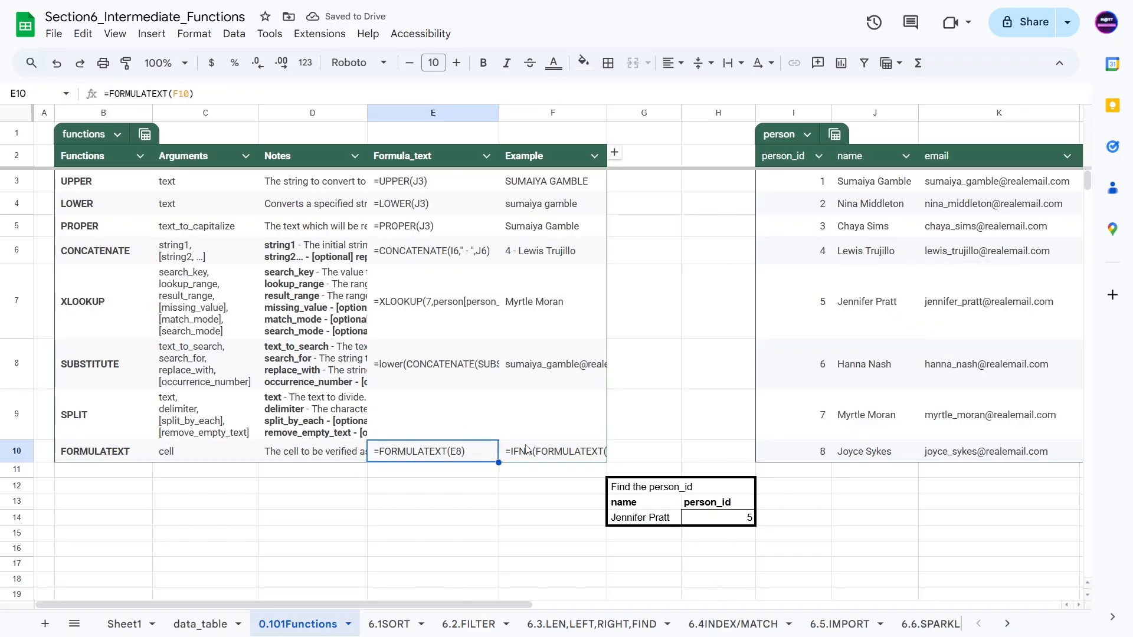